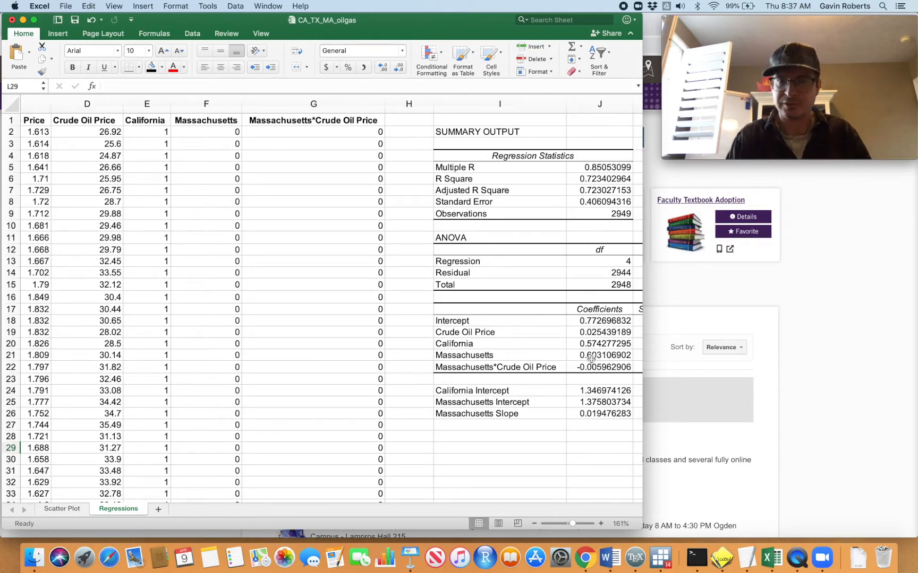
# Step: Look over the data columns and the regression summary output on the Regressions sheet
pyautogui.scroll(-5, 489, 277)
pyautogui.scroll(5, 488, 276)
pyautogui.hscroll(-2, 489, 276)
pyautogui.scroll(-1, 489, 277)
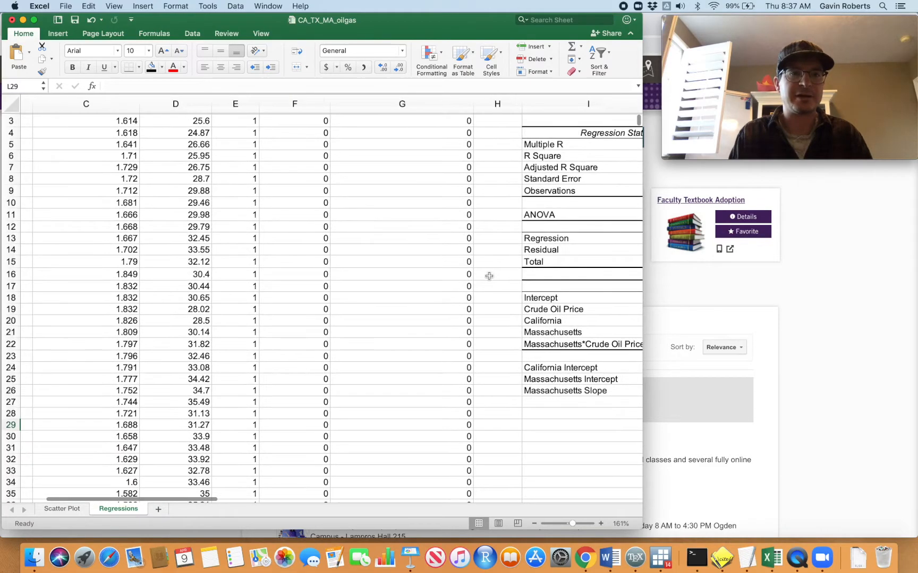
pyautogui.scroll(1, 489, 276)
pyautogui.hscroll(1, 488, 277)
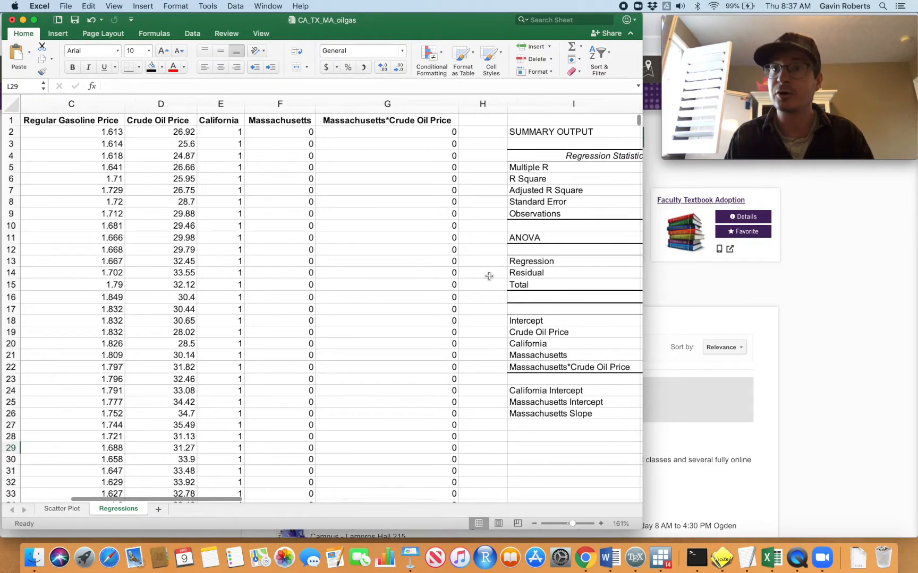
pyautogui.hscroll(1, 488, 276)
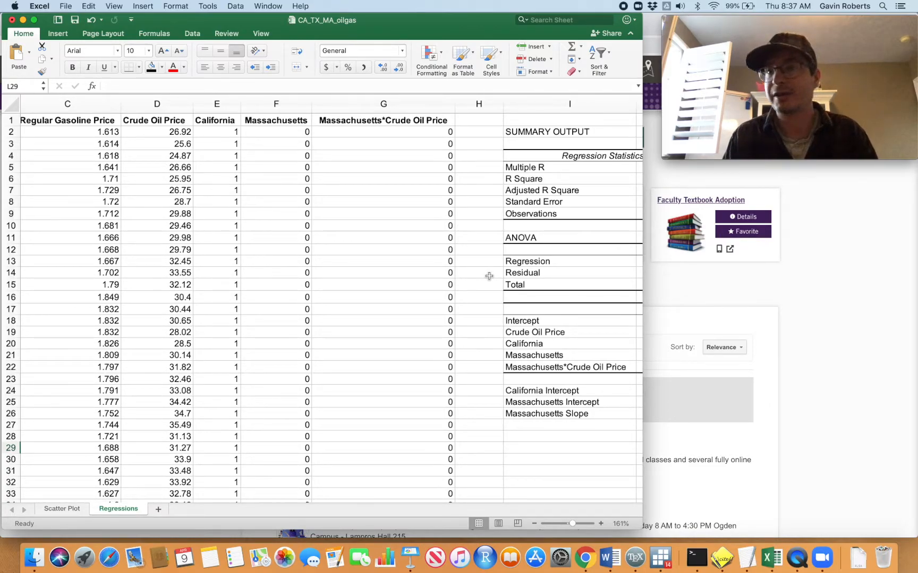
# Step: Label cells I29 to I31 below the regression output as "Min Oil Price", "Mean Oil Price" and "High Oil Price"
pyautogui.scroll(-6, 488, 276)
pyautogui.hscroll(2, 489, 277)
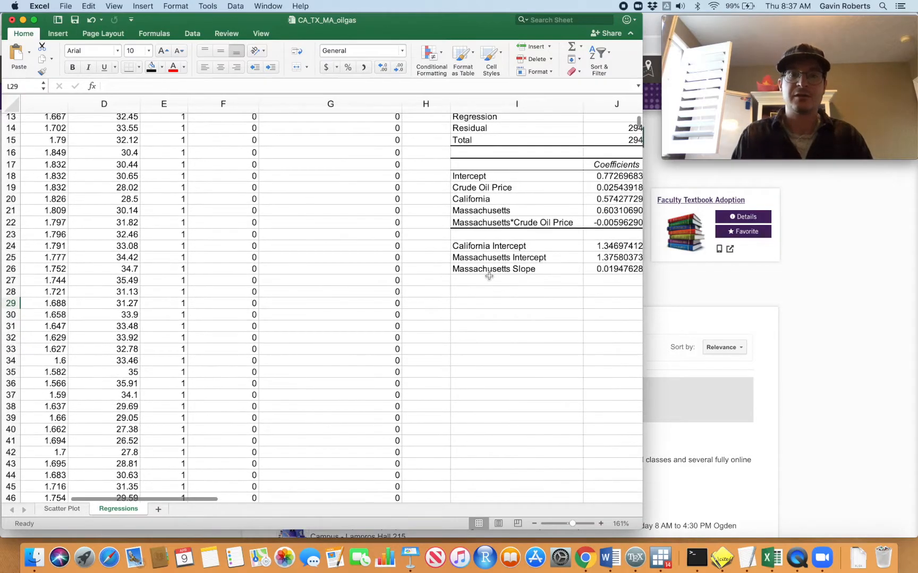
pyautogui.scroll(1, 489, 276)
pyautogui.click(484, 254)
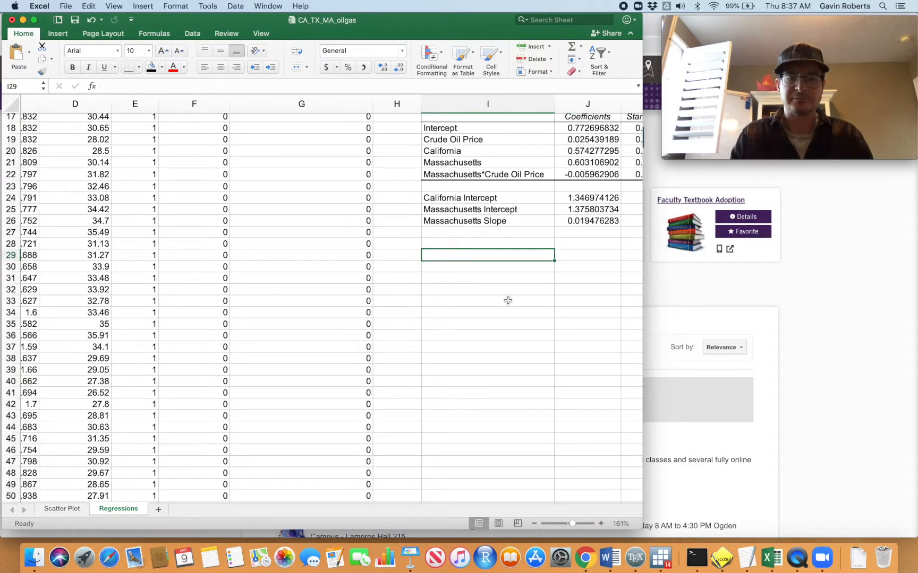
pyautogui.write('Min')
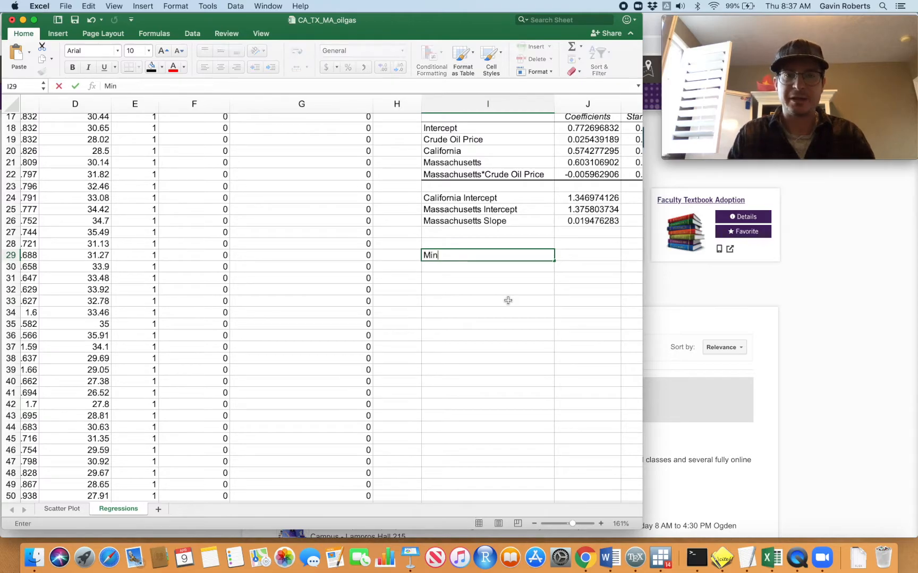
pyautogui.write(' Oil Price')
pyautogui.press('Tab')
pyautogui.hscroll(2, 508, 301)
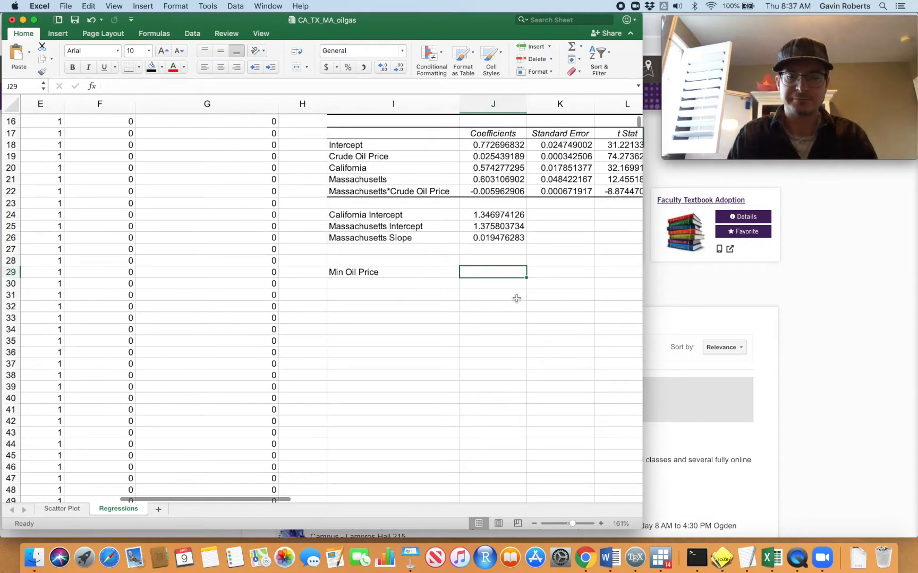
pyautogui.click(368, 281)
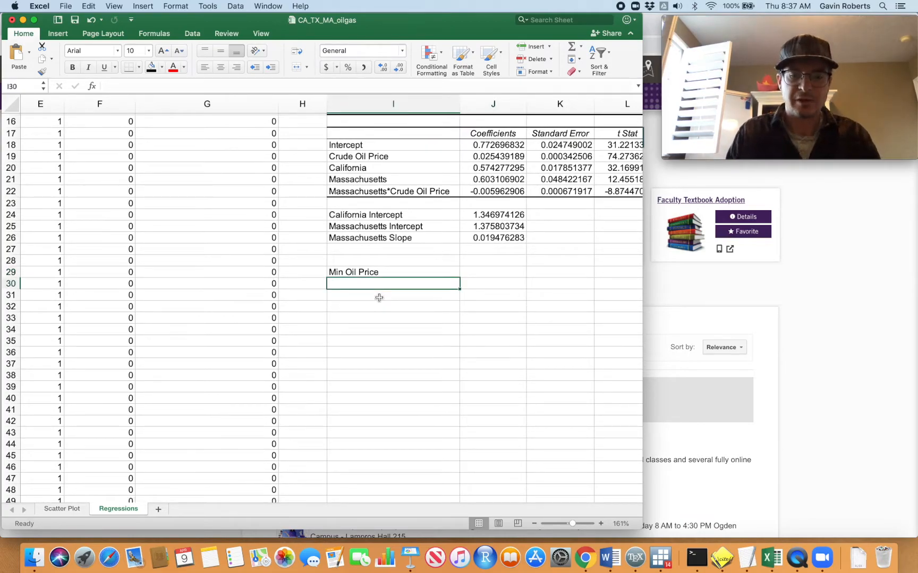
pyautogui.write('Mean')
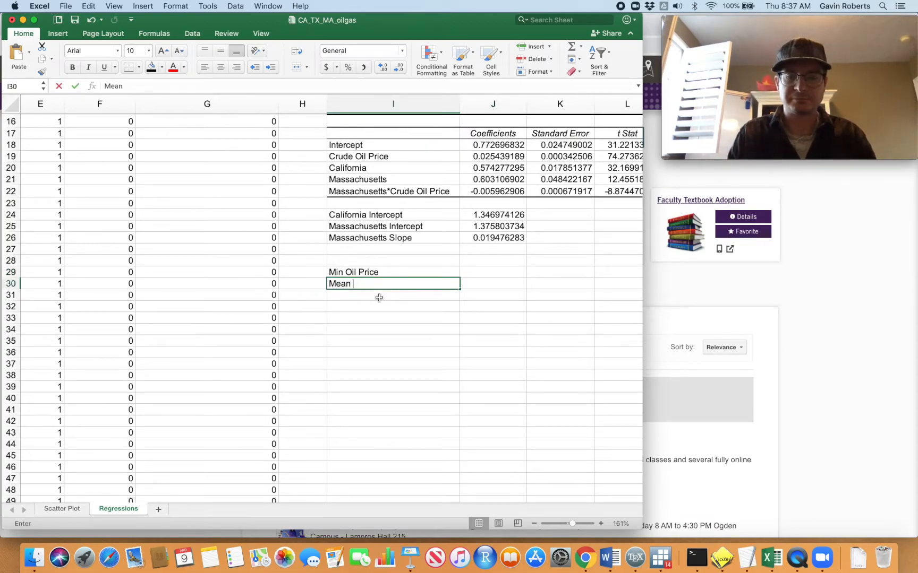
pyautogui.write(' Oil Price')
pyautogui.press('Return')
pyautogui.write('High Oil Price')
pyautogui.press('Return')
# Step: Calculate the minimum crude oil price in J29 with MIN over the whole of column D
pyautogui.click(494, 274)
pyautogui.hscroll(-3, 440, 298)
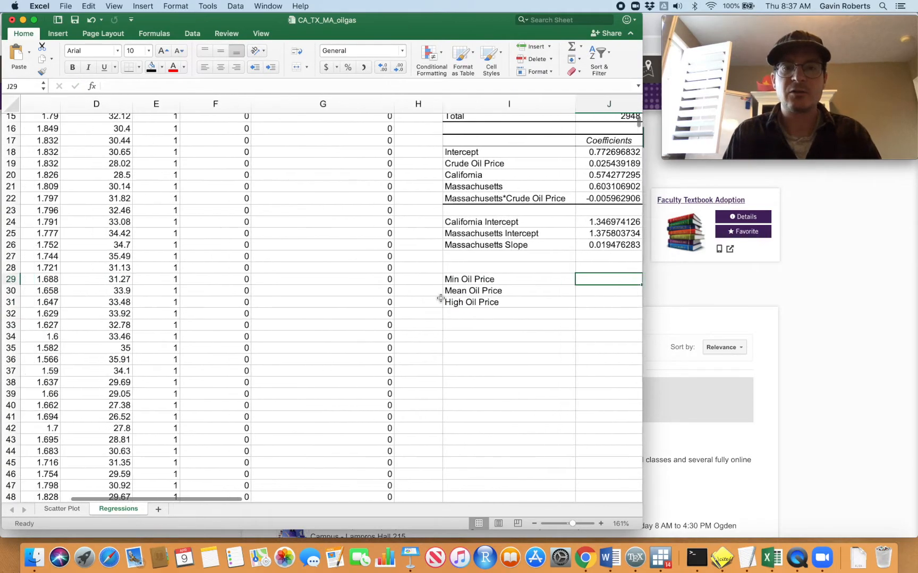
pyautogui.hscroll(3, 440, 298)
pyautogui.scroll(2, 440, 298)
pyautogui.write('=')
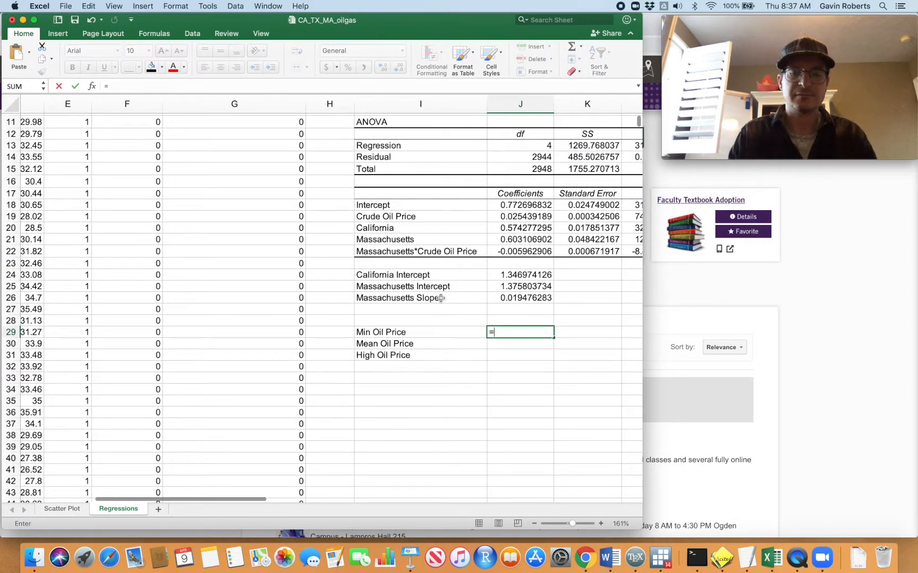
pyautogui.write('min(')
pyautogui.scroll(5, 440, 299)
pyautogui.hscroll(-3, 440, 298)
pyautogui.hscroll(-1, 440, 298)
pyautogui.click(261, 103)
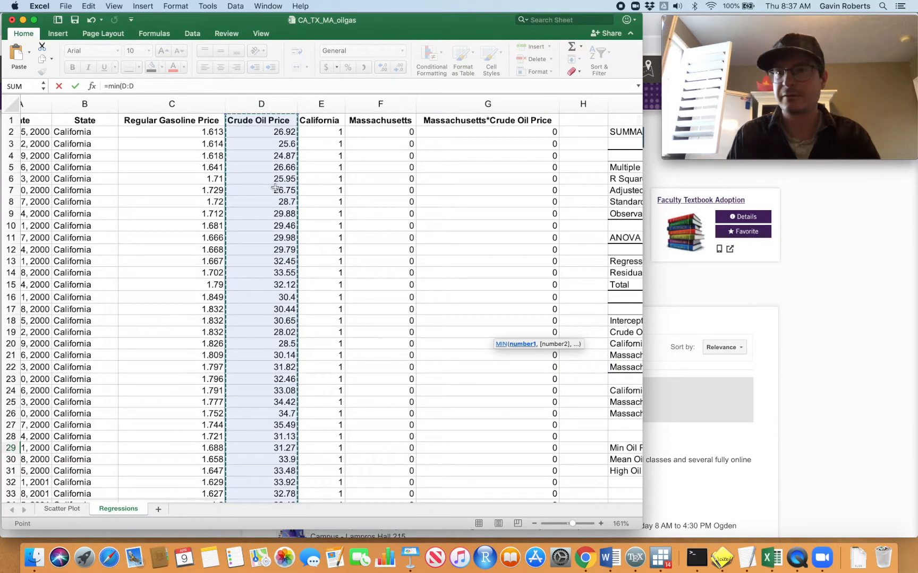
pyautogui.press('Return')
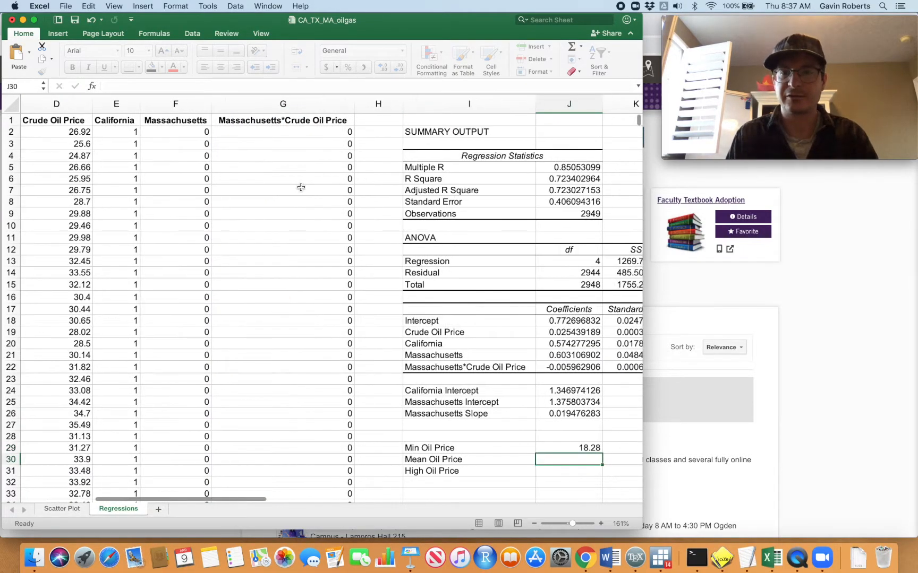
pyautogui.scroll(-5, 301, 187)
pyautogui.hscroll(1, 300, 188)
pyautogui.click(500, 271)
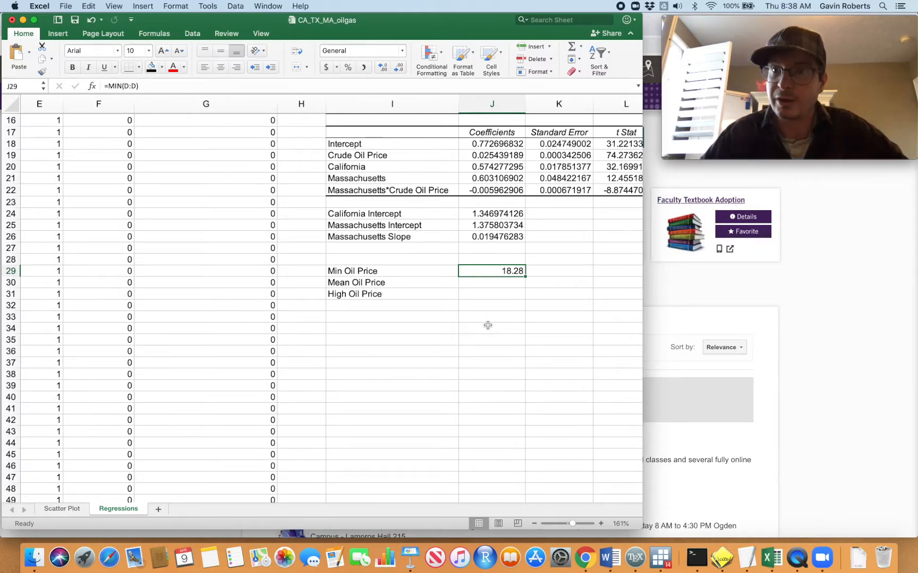
# Step: Calculate the mean crude oil price in J30 with AVERAGE over the whole of column D
pyautogui.click(490, 285)
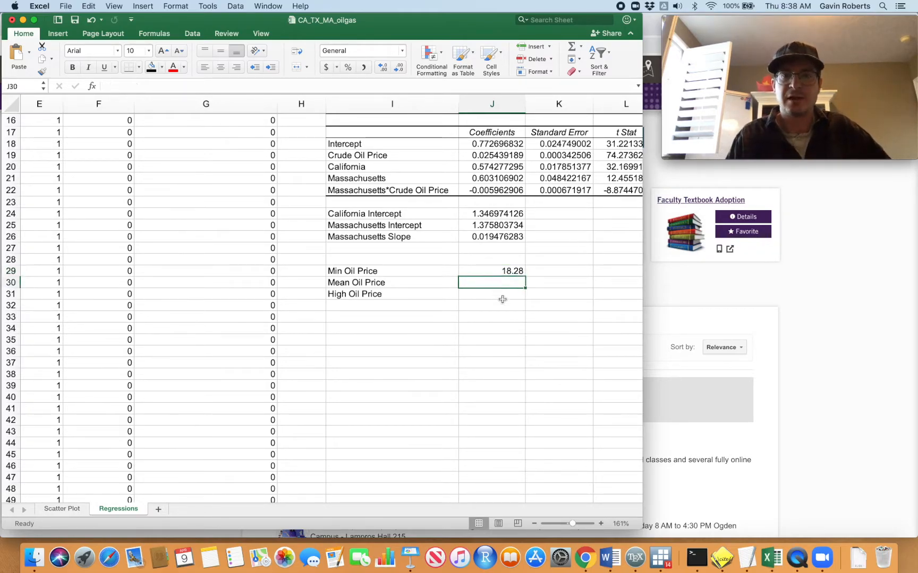
pyautogui.write('=')
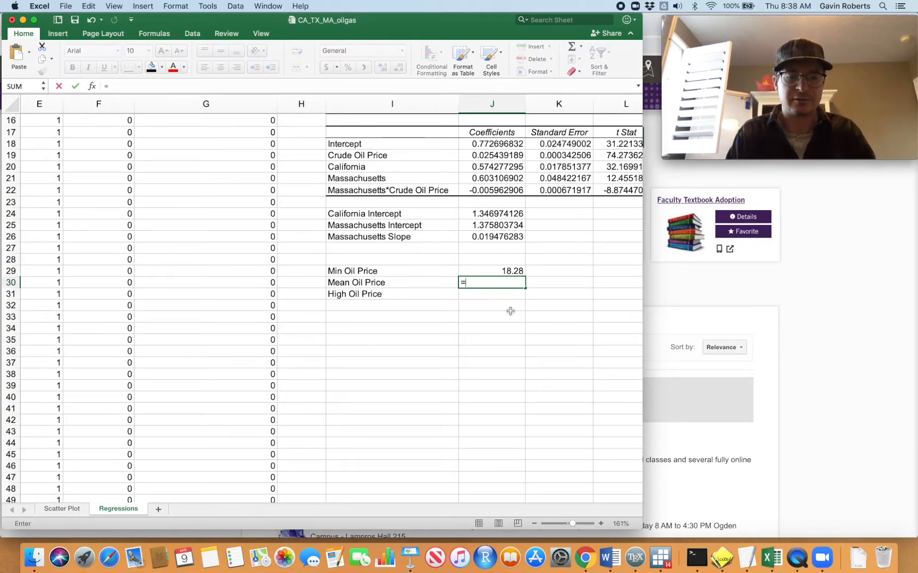
pyautogui.write('average(')
pyautogui.hscroll(-5, 511, 314)
pyautogui.scroll(5, 511, 315)
pyautogui.hscroll(-2, 510, 315)
pyautogui.scroll(1, 510, 314)
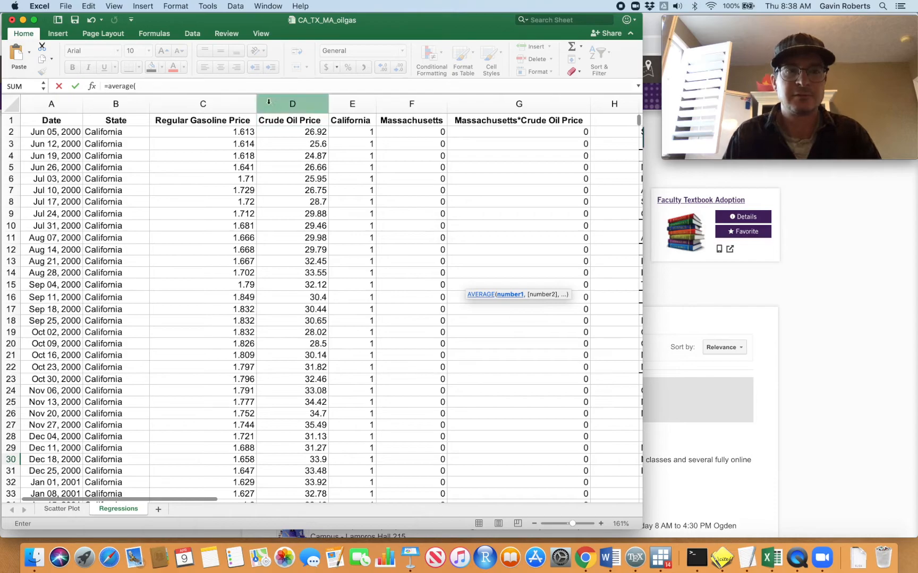
pyautogui.click(296, 102)
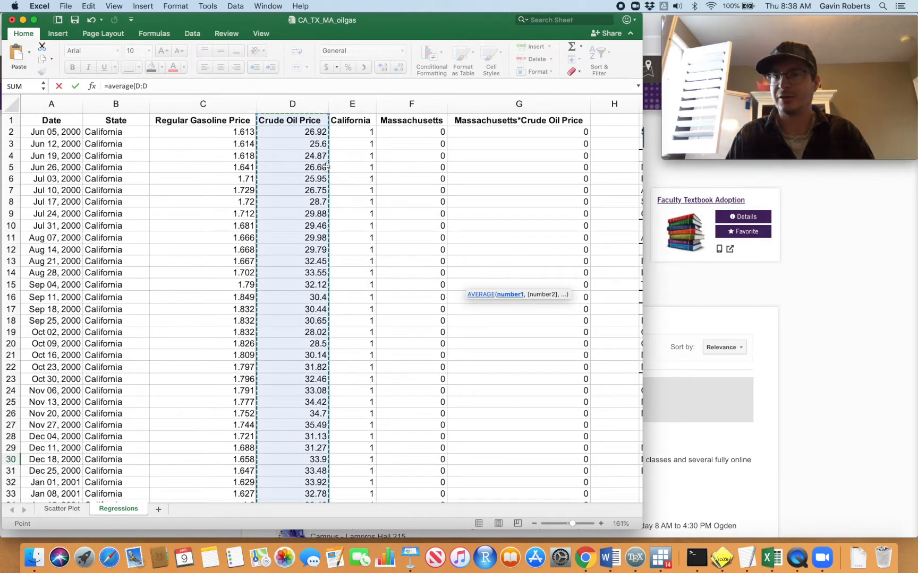
pyautogui.press('Return')
pyautogui.scroll(-3, 523, 371)
pyautogui.hscroll(1, 524, 371)
pyautogui.press('Up')
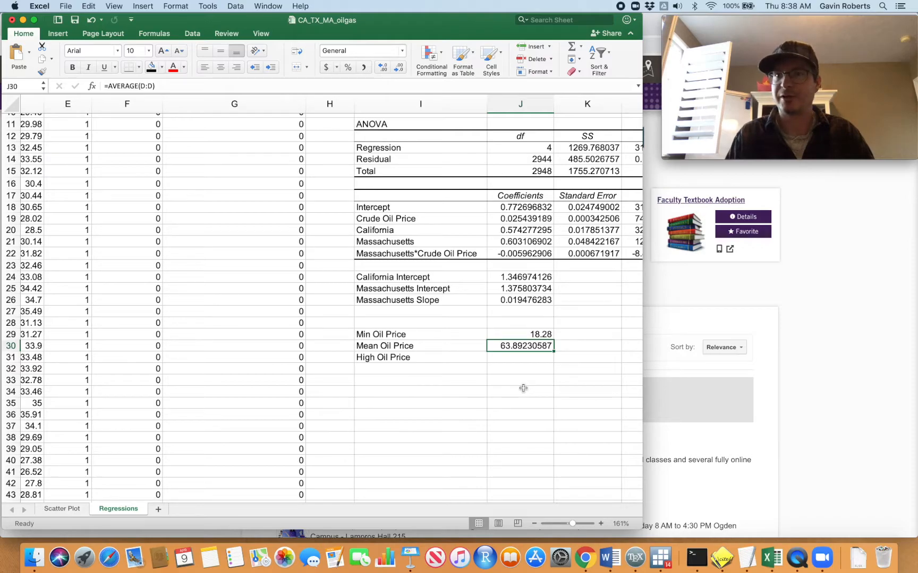
# Step: Calculate the highest crude oil price in J31 with MAX over the whole of column D
pyautogui.click(537, 356)
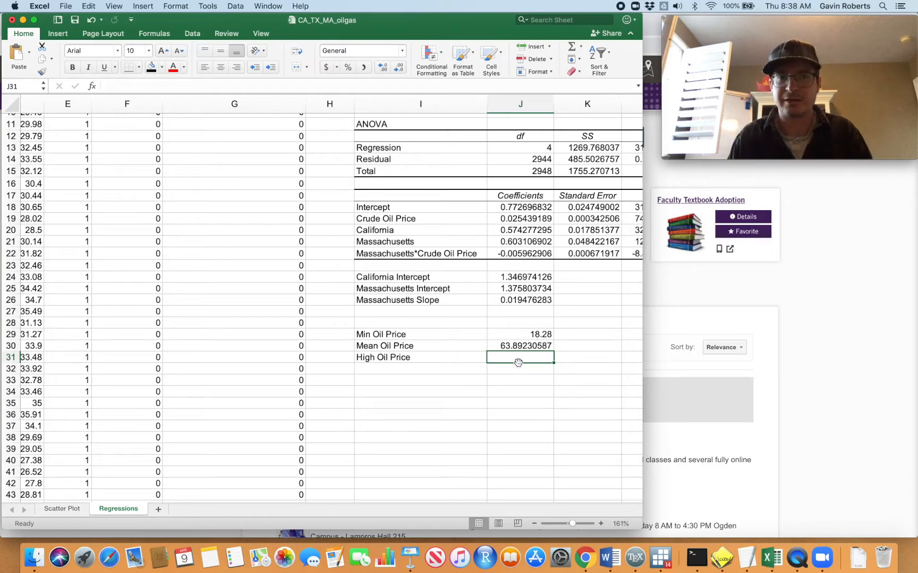
pyautogui.write('=')
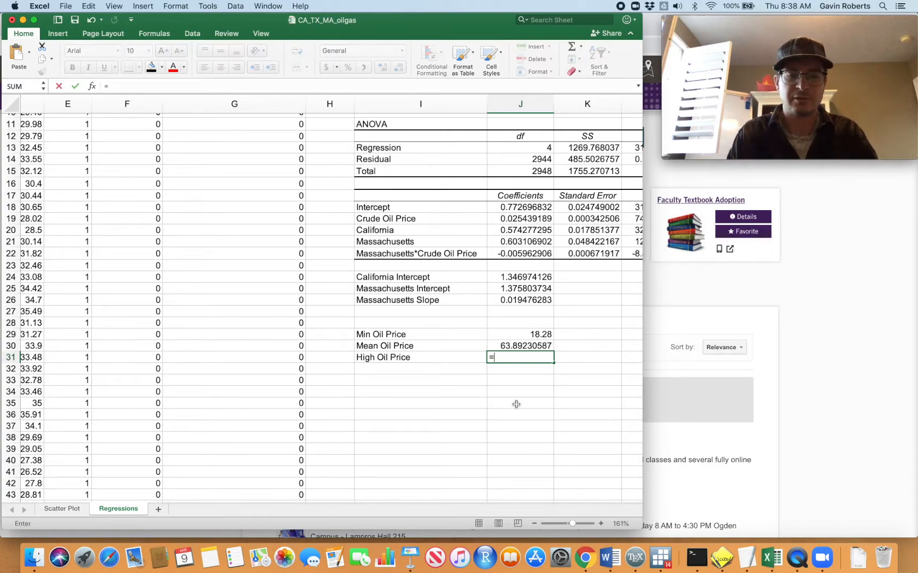
pyautogui.write('max(')
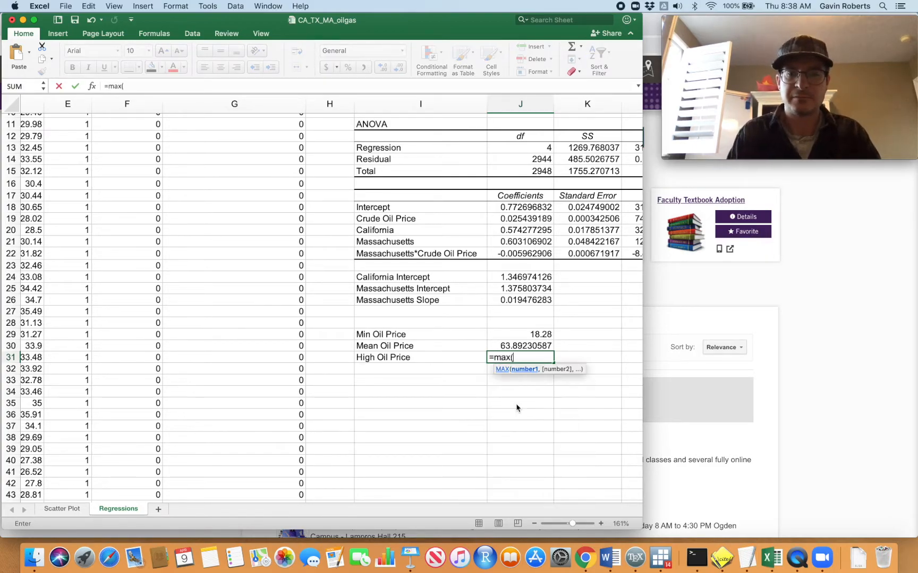
pyautogui.scroll(5, 337, 284)
pyautogui.hscroll(-1, 337, 284)
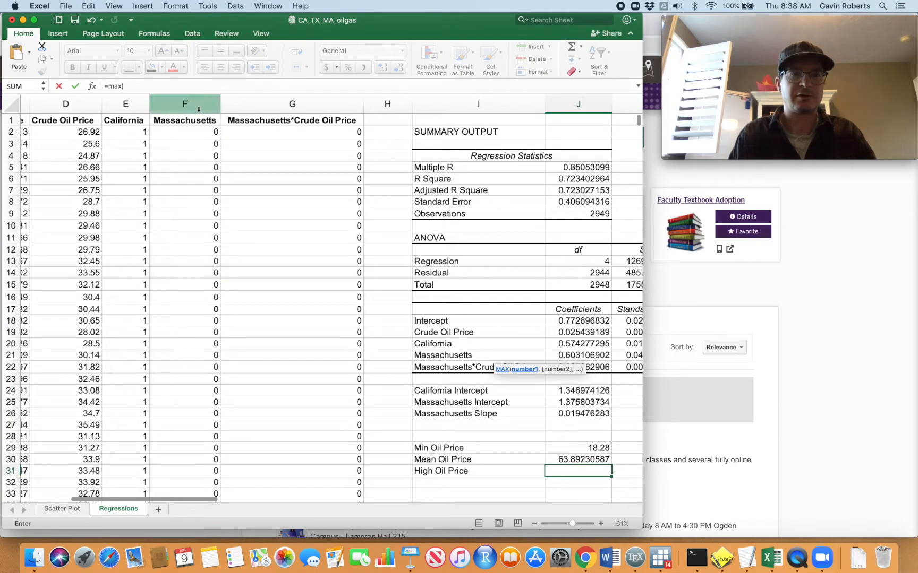
pyautogui.click(85, 102)
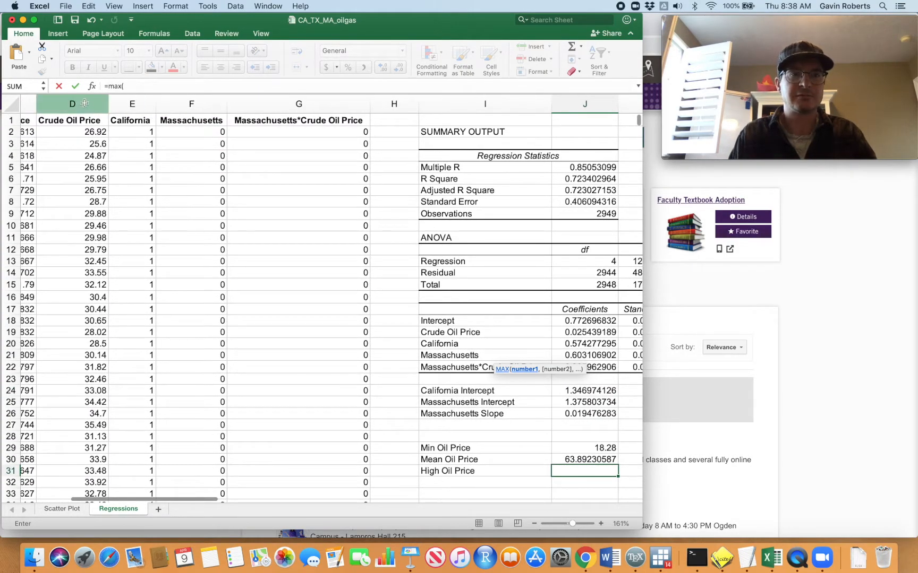
pyautogui.press('Return')
pyautogui.scroll(-8, 475, 313)
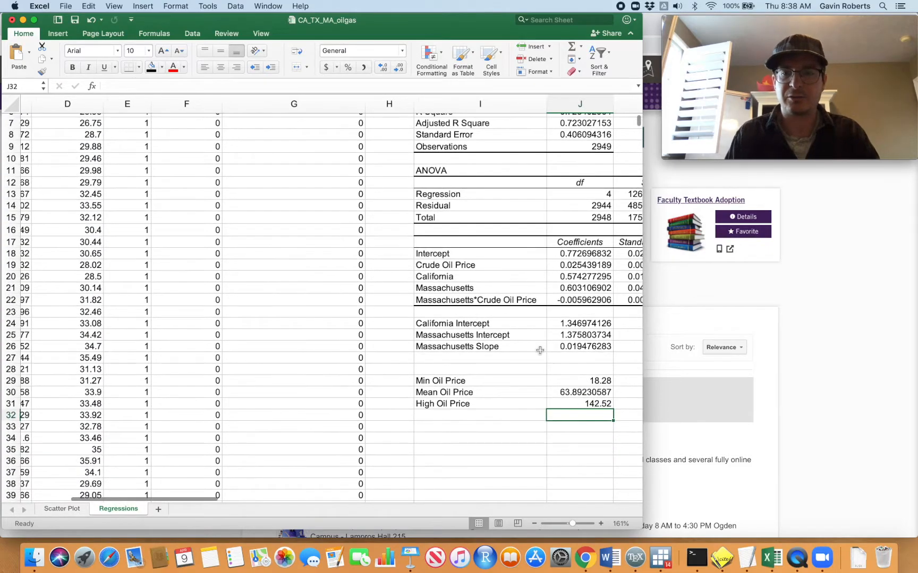
# Step: Review the minimum, mean and high oil price results in J29 to J31 one by one
pyautogui.press('Up')
pyautogui.press('Up')
pyautogui.press('Up')
pyautogui.press('Up')
pyautogui.press('Up')
pyautogui.press('Up')
pyautogui.moveTo(576, 261); pyautogui.dragTo(577, 281)
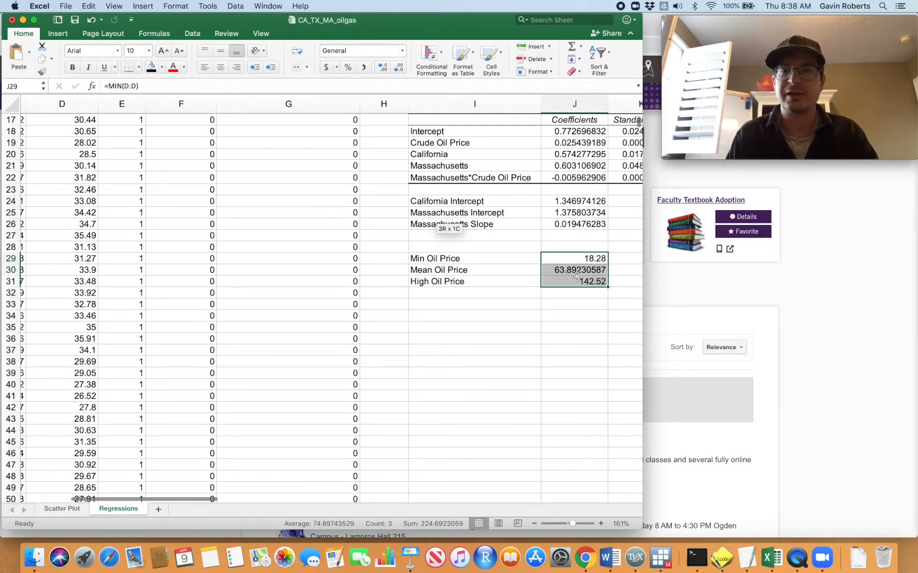
pyautogui.hscroll(3, 535, 325)
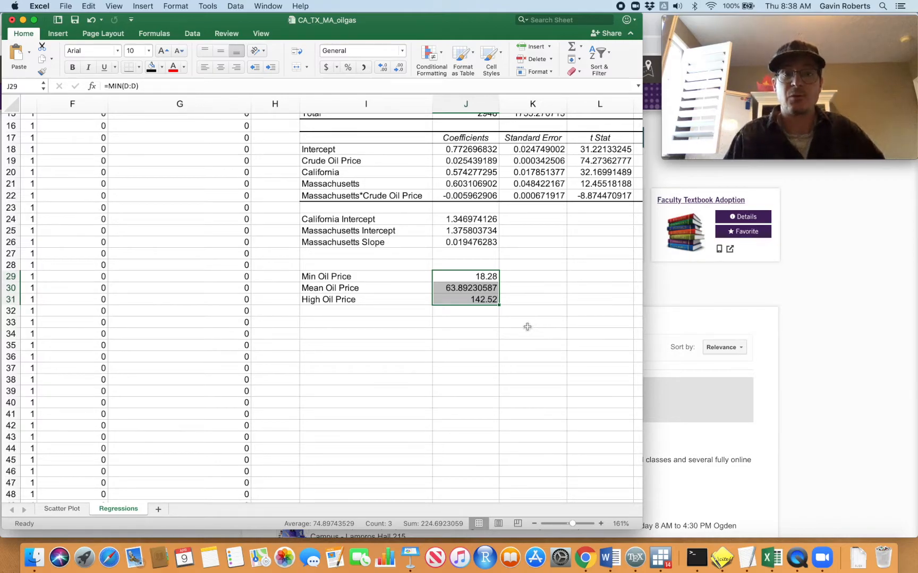
pyautogui.click(534, 333)
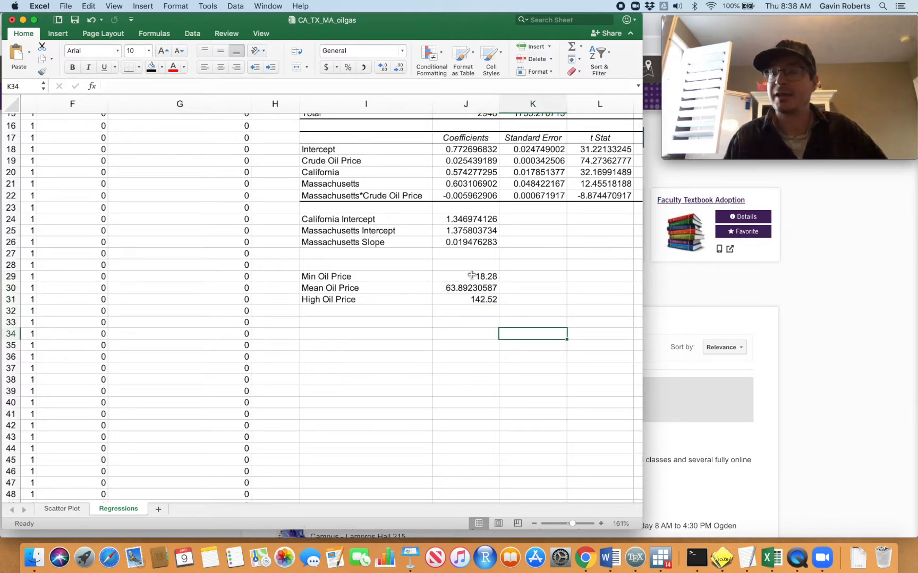
pyautogui.click(472, 275)
pyautogui.click(478, 287)
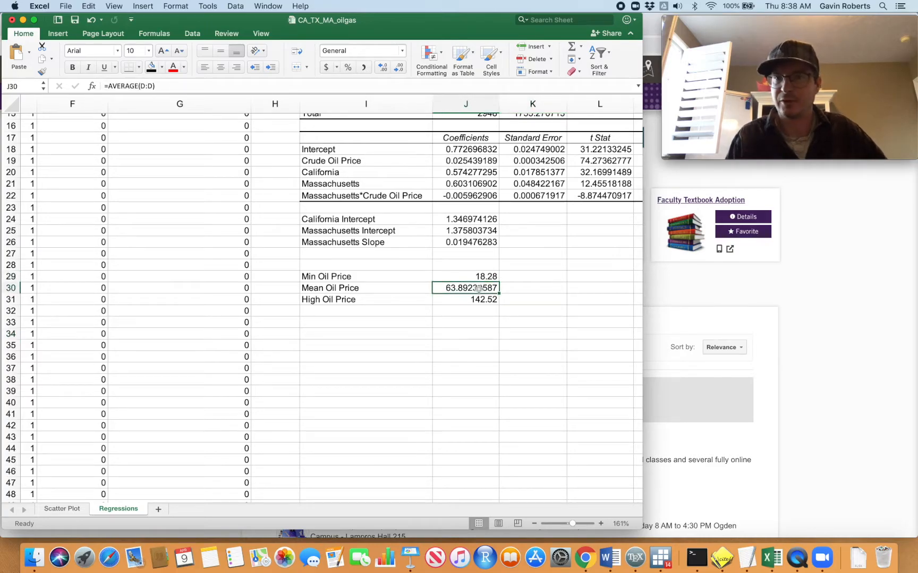
pyautogui.click(479, 299)
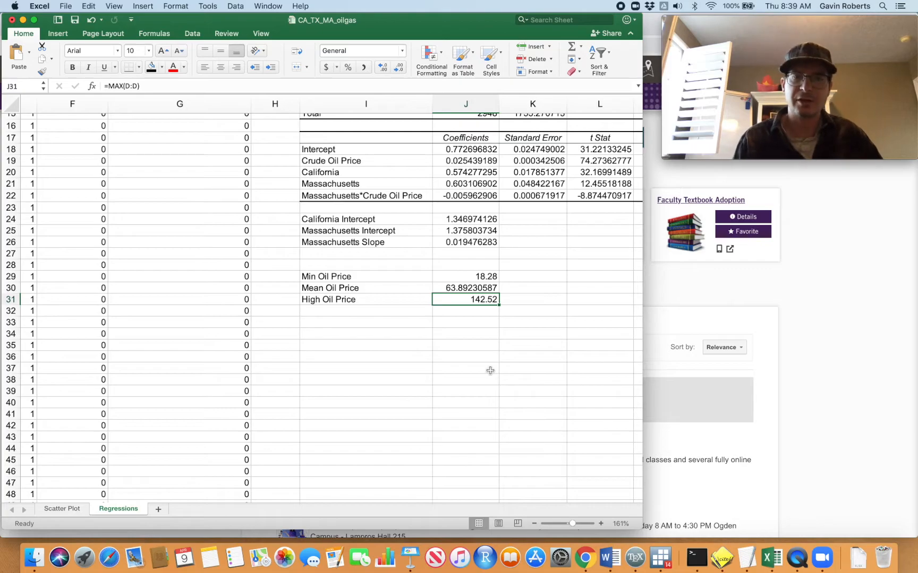
# Step: Examine the data columns and the regression coefficients, standard errors, t statistics and p-values alongside the oil price figures
pyautogui.scroll(10, 490, 371)
pyautogui.hscroll(-10, 490, 370)
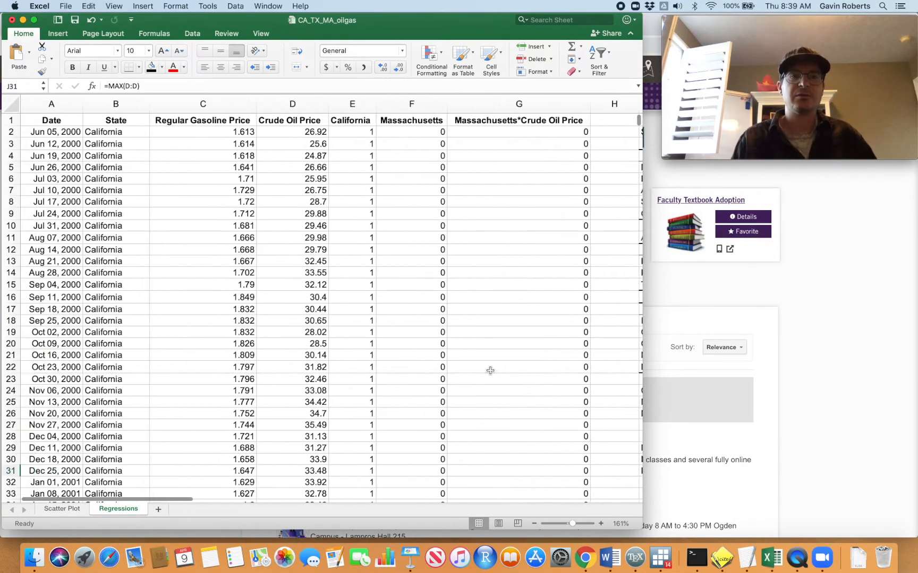
pyautogui.hscroll(10, 490, 371)
pyautogui.hscroll(2, 491, 370)
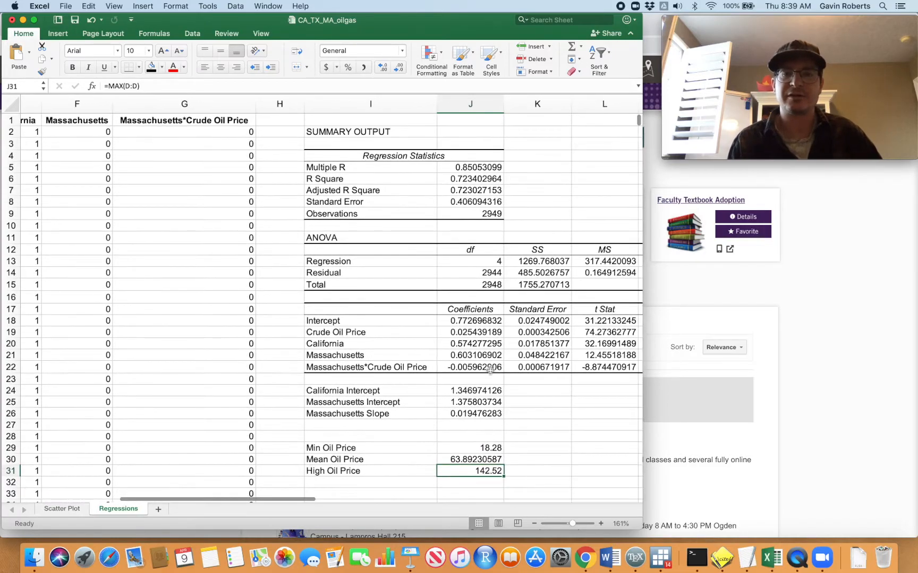
pyautogui.hscroll(2, 490, 370)
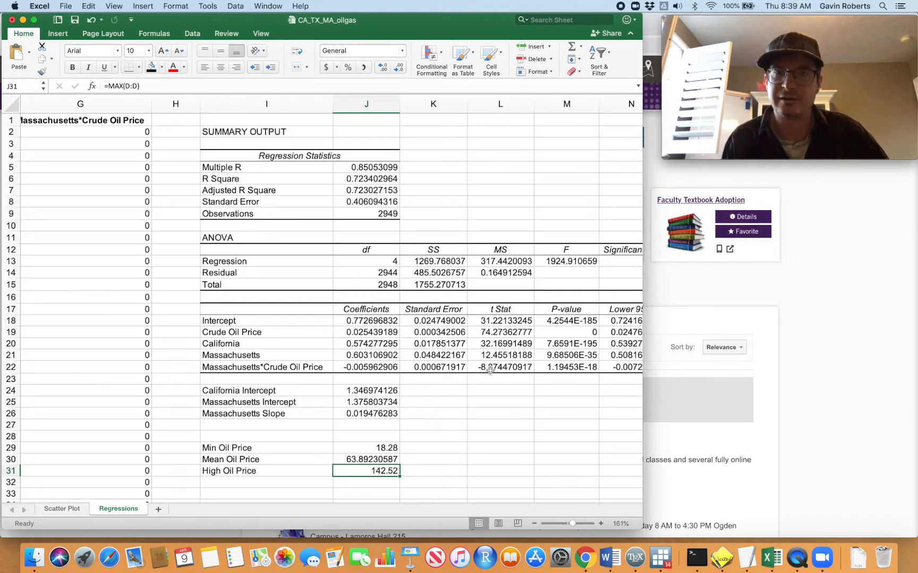
pyautogui.hscroll(-1, 490, 371)
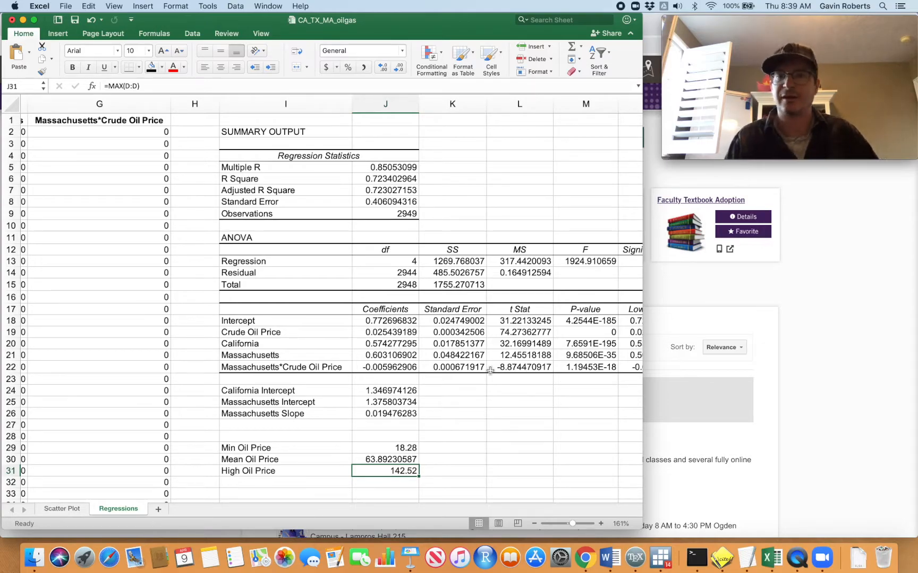
pyautogui.hscroll(-1, 490, 371)
pyautogui.scroll(-5, 489, 368)
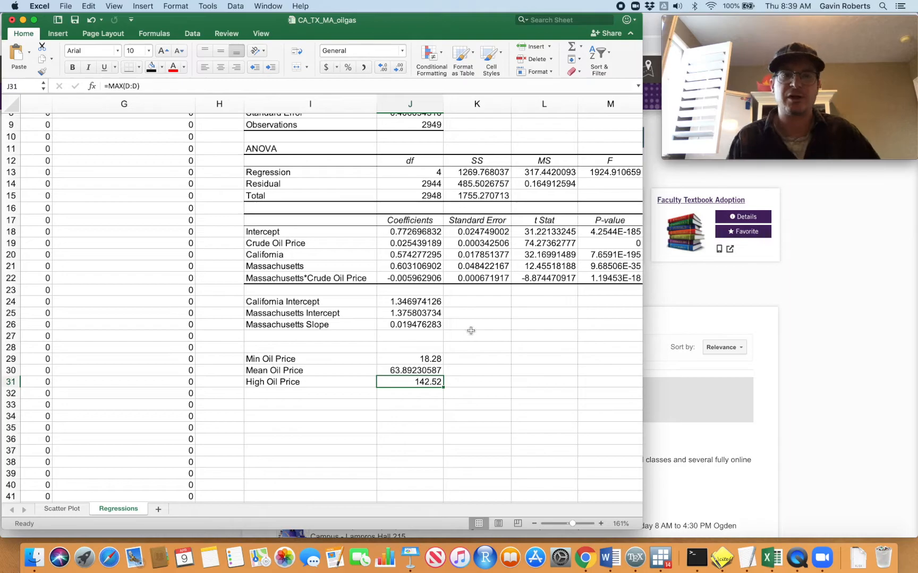
# Step: Examine the regression coefficients and state-level figures alongside the minimum, mean and high oil price labels in I29 to I31
pyautogui.scroll(5, 471, 329)
pyautogui.hscroll(-2, 471, 329)
pyautogui.scroll(-6, 470, 332)
pyautogui.scroll(2, 471, 330)
pyautogui.hscroll(1, 470, 330)
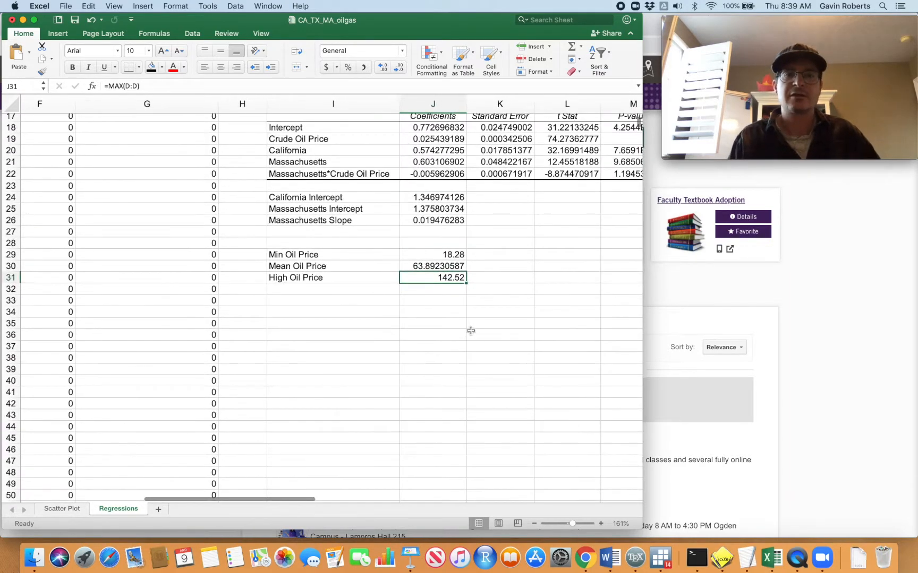
pyautogui.click(360, 299)
pyautogui.moveTo(354, 258); pyautogui.dragTo(354, 280)
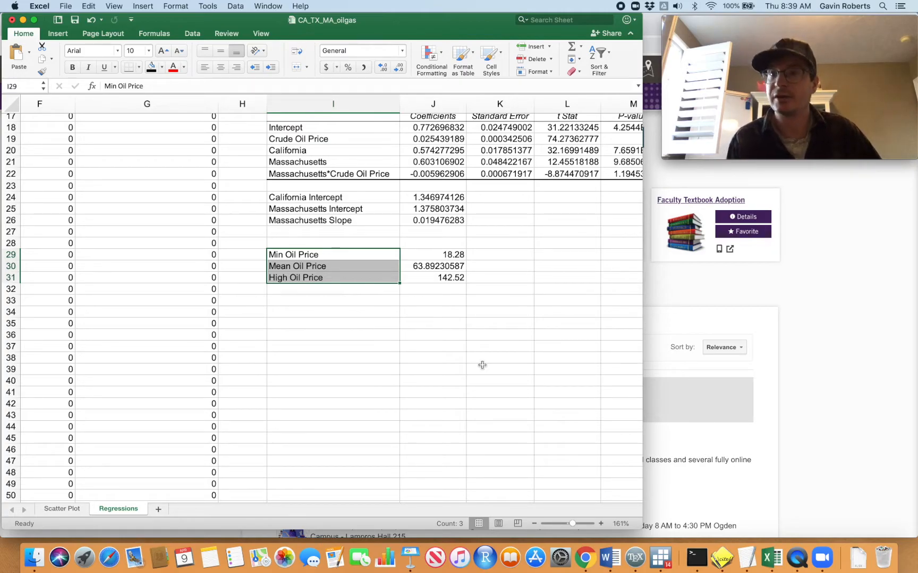
pyautogui.hscroll(2, 482, 364)
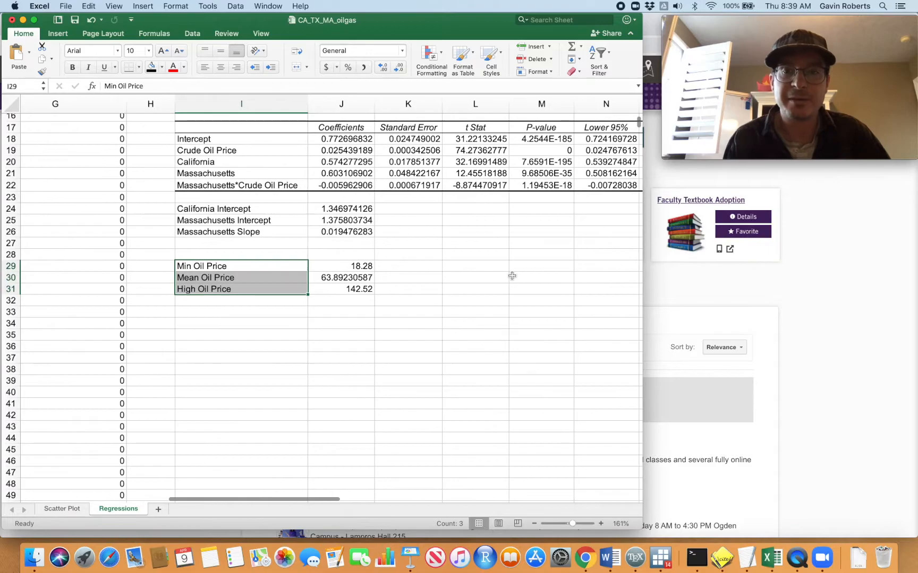
# Step: Enter Texas as a bold row label in L30, beside the oil price figures
pyautogui.click(489, 266)
pyautogui.hscroll(2, 524, 366)
pyautogui.scroll(1, 523, 367)
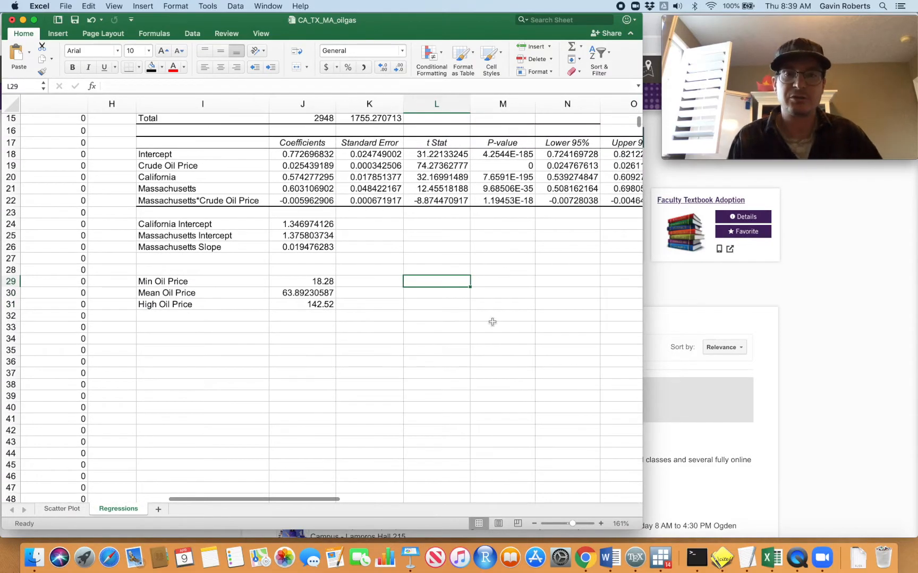
pyautogui.click(451, 295)
pyautogui.click(74, 68)
pyautogui.press('super+z')
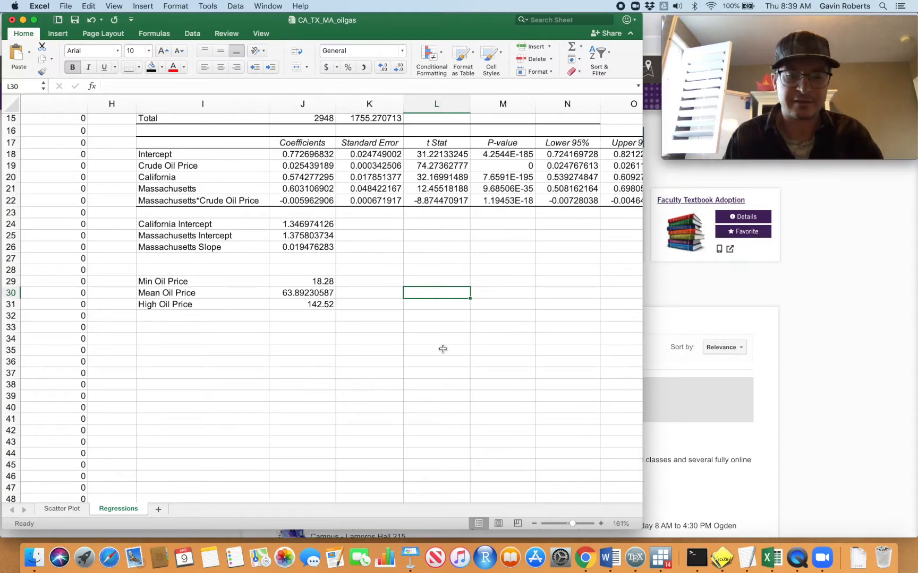
pyautogui.write('Texas')
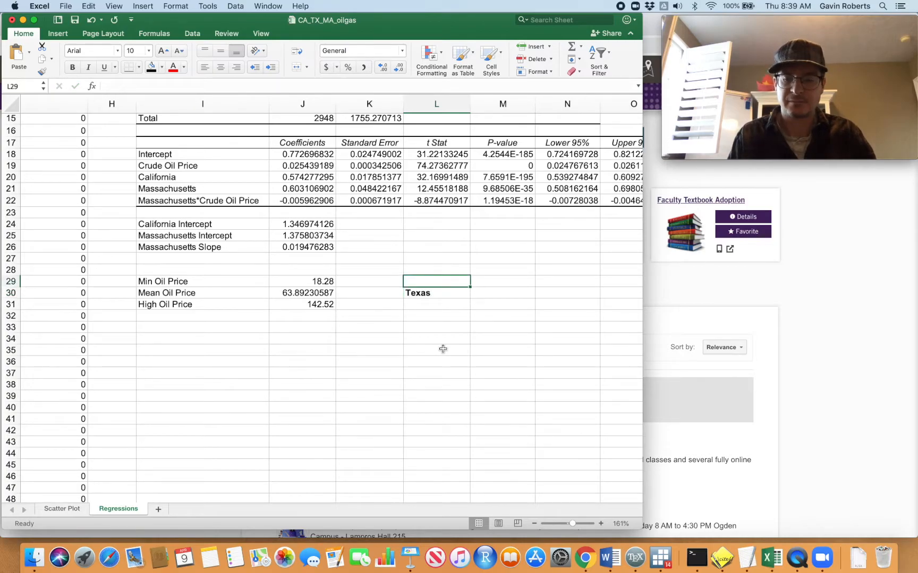
pyautogui.press('Return')
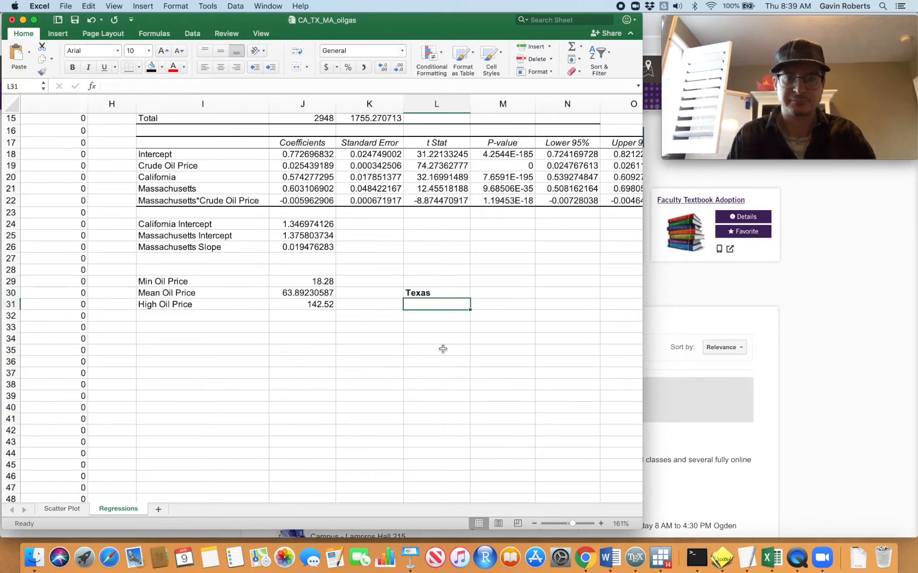
# Step: Add the row labels California in L31 and Massachusetts in L32 below Texas
pyautogui.write('Californa')
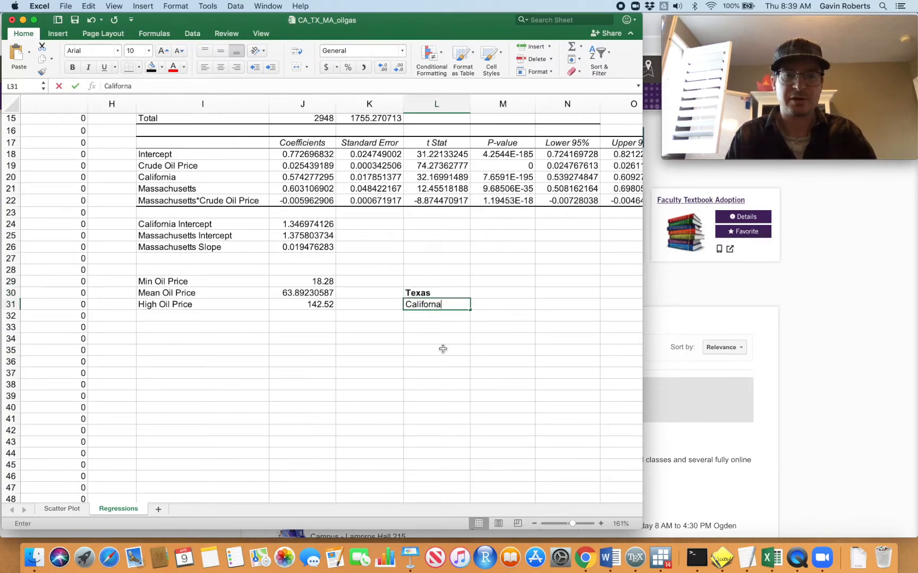
pyautogui.press('BackSpace')
pyautogui.press('BackSpace')
pyautogui.write('ia')
pyautogui.press('Return')
pyautogui.write('MAss')
pyautogui.press('BackSpace')
pyautogui.press('BackSpace')
pyautogui.press('BackSpace')
pyautogui.write('assachi')
pyautogui.write('setts')
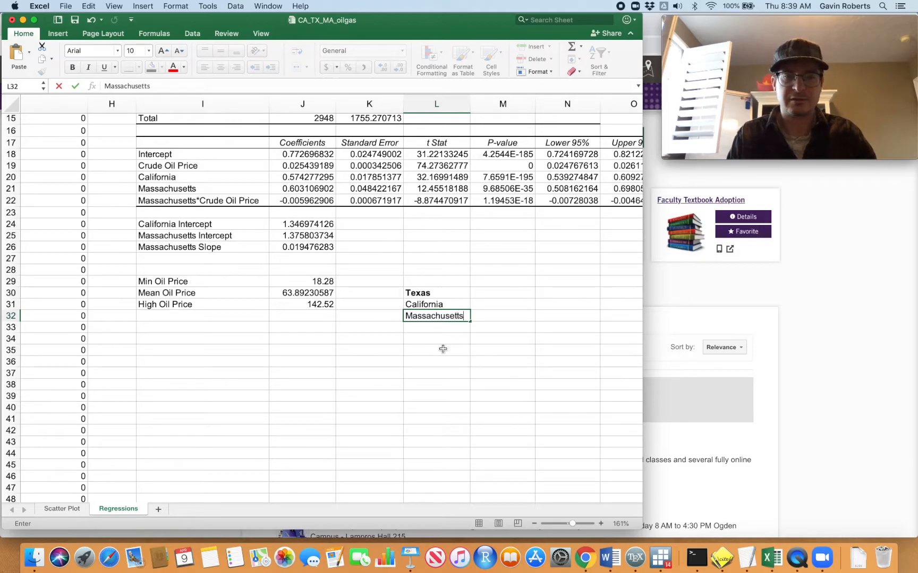
pyautogui.click(495, 313)
# Step: Make all three state labels in L30 to L32 bold
pyautogui.moveTo(423, 297); pyautogui.dragTo(426, 319)
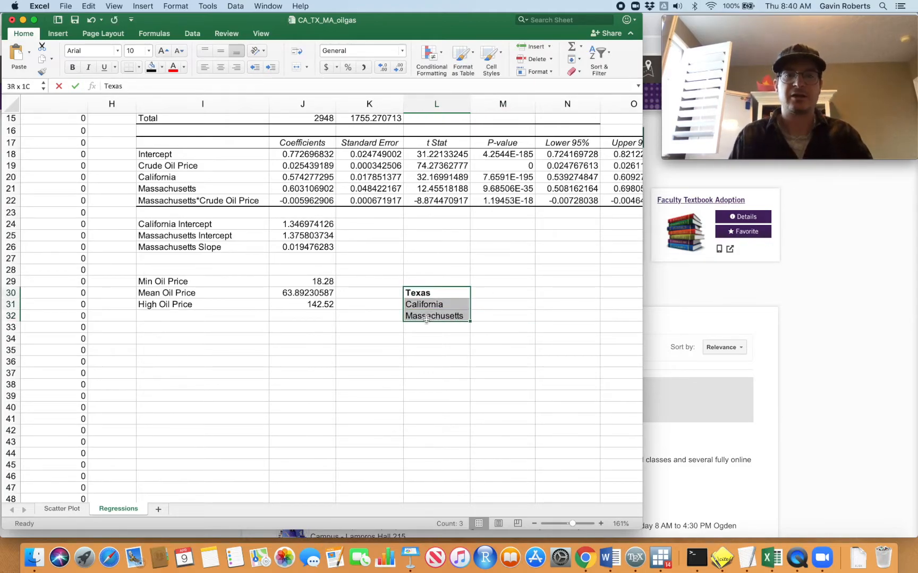
pyautogui.click(72, 67)
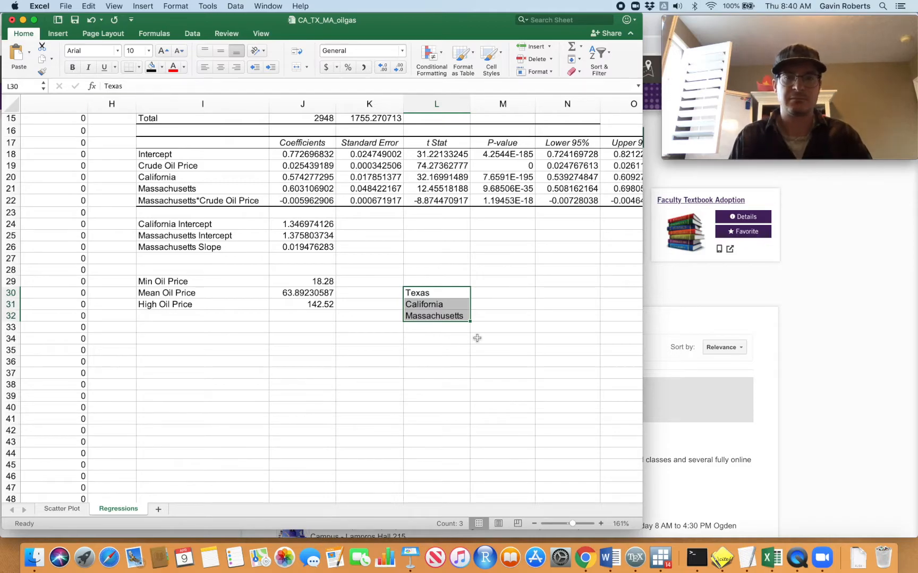
pyautogui.click(72, 67)
pyautogui.click(323, 409)
# Step: Enter the column headings Low Oil Price in M29 and Med Oil Price in N29
pyautogui.click(499, 282)
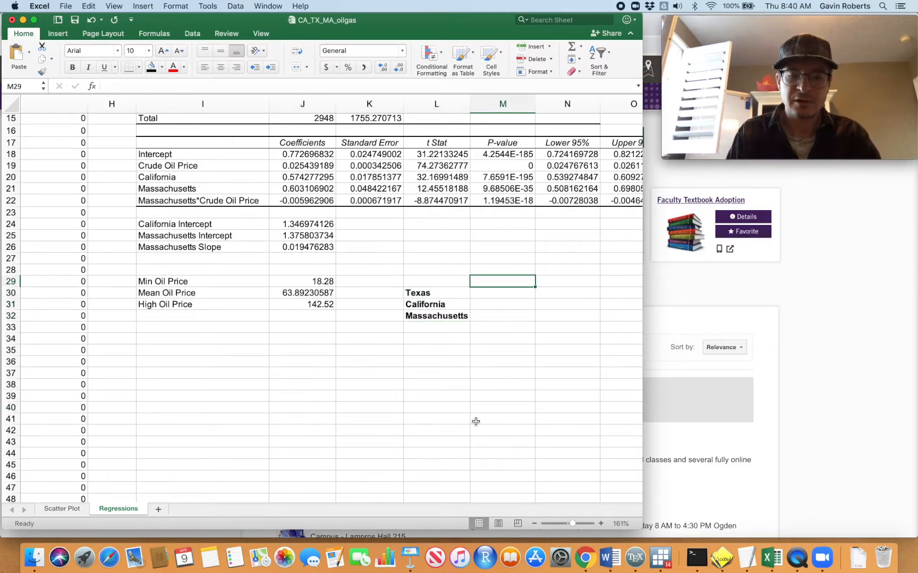
pyautogui.write('Low Oil Pri')
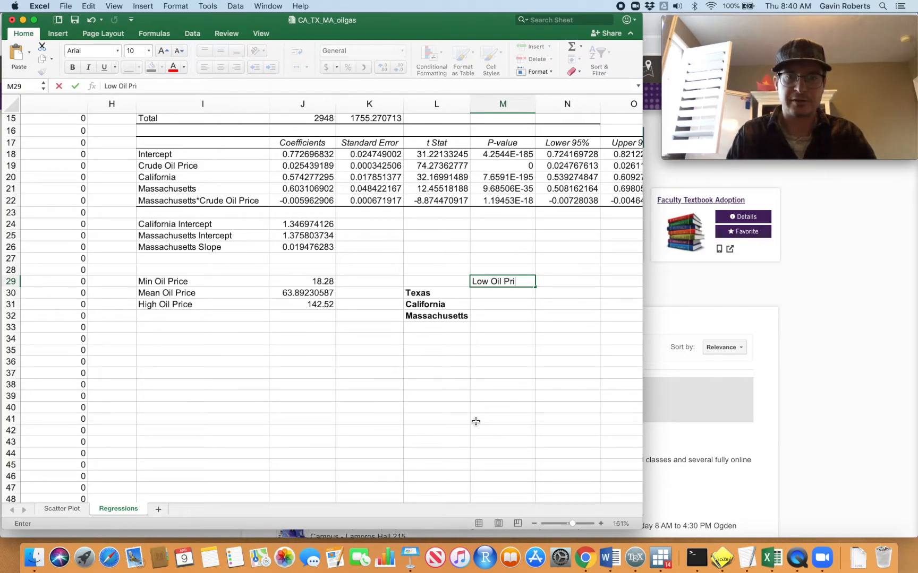
pyautogui.write('ce')
pyautogui.press('Tab')
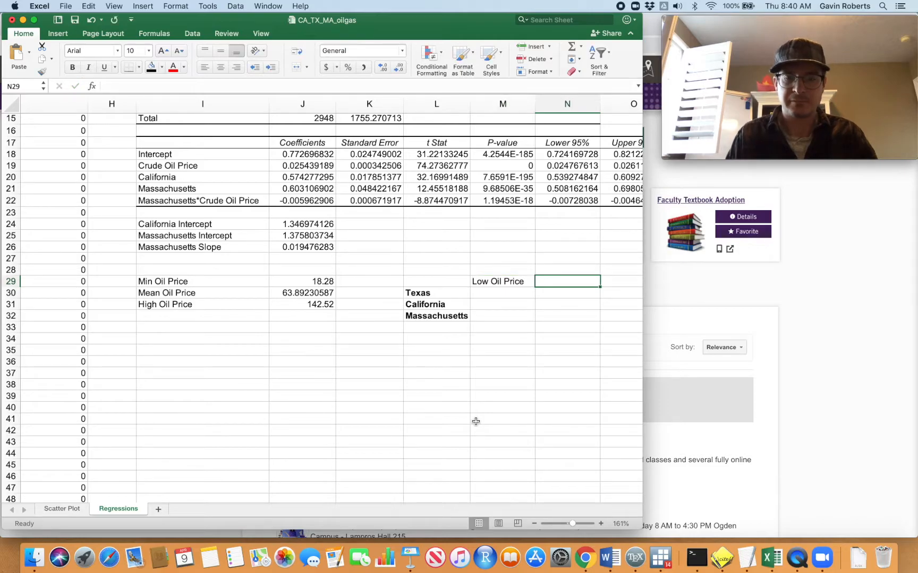
pyautogui.write('Med ')
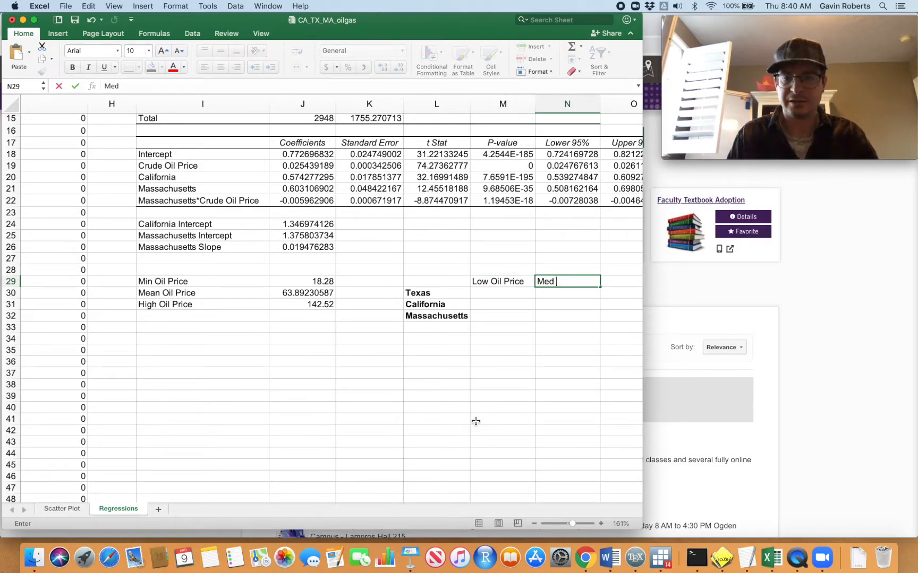
pyautogui.write('Oil Oruce')
pyautogui.press('BackSpace')
pyautogui.press('BackSpace')
pyautogui.press('BackSpace')
pyautogui.press('BackSpace')
pyautogui.press('BackSpace')
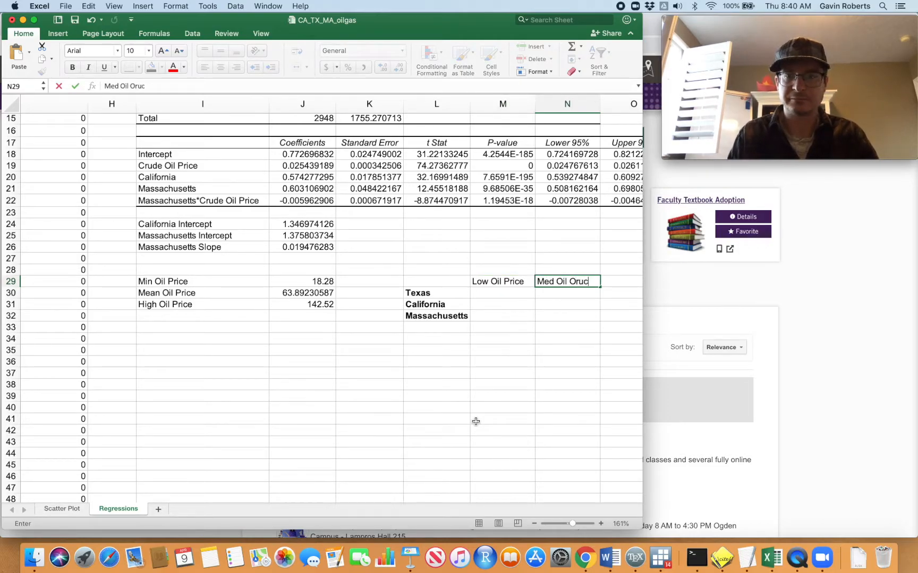
pyautogui.write('Price')
pyautogui.click(475, 420)
# Step: Enter the column heading High Oil Price in O29
pyautogui.hscroll(3, 517, 315)
pyautogui.click(528, 279)
pyautogui.write('High Oil Price')
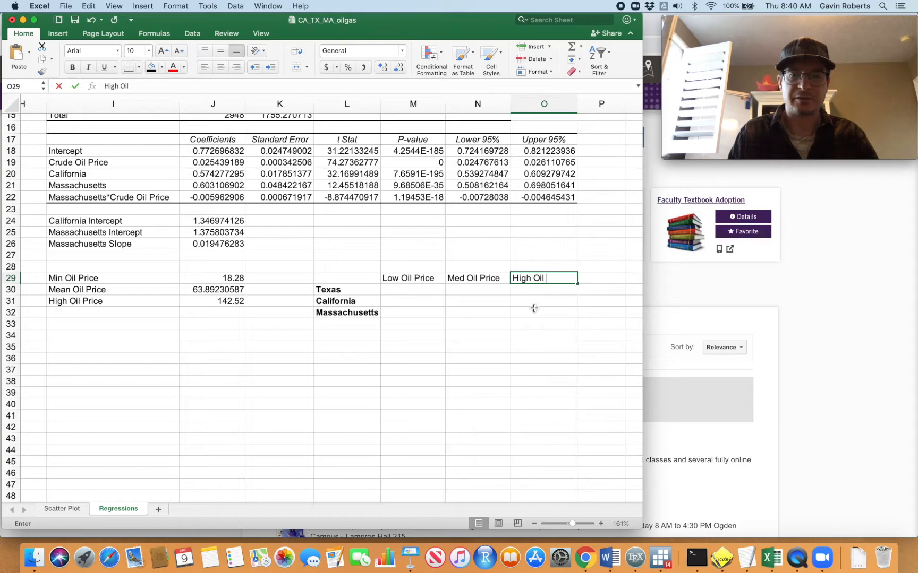
pyautogui.press('Return')
pyautogui.click(534, 309)
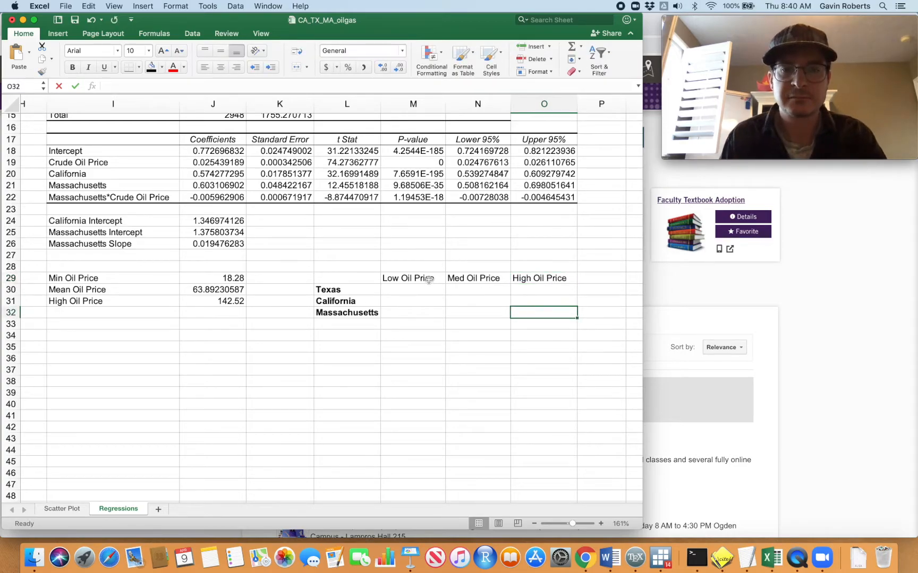
# Step: Make the three oil price column headings in M29 to O29 bold
pyautogui.moveTo(409, 278); pyautogui.dragTo(556, 277)
pyautogui.click(72, 67)
pyautogui.click(413, 306)
# Step: Widen the workbook window and merge and center cells M28 to O28 above the oil price headings
pyautogui.moveTo(412, 267); pyautogui.dragTo(555, 266)
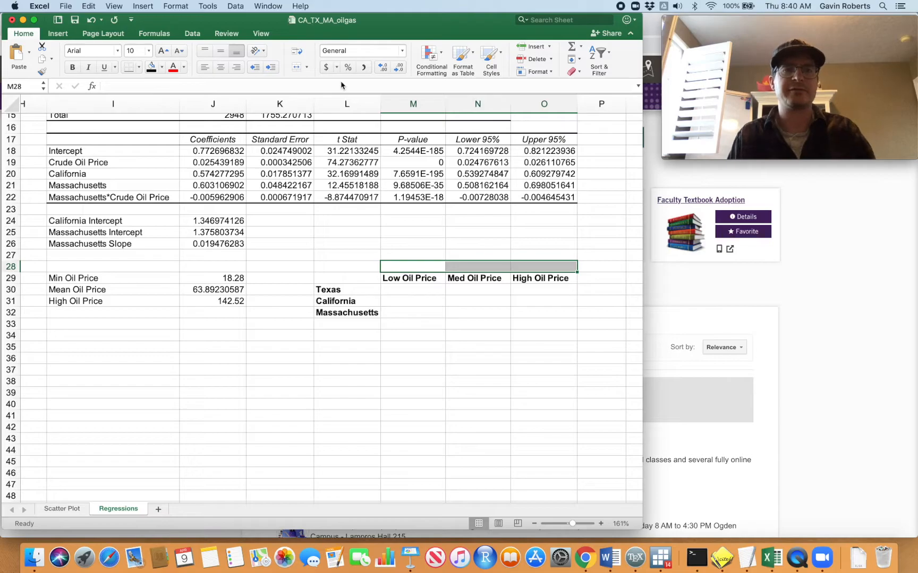
pyautogui.click(259, 36)
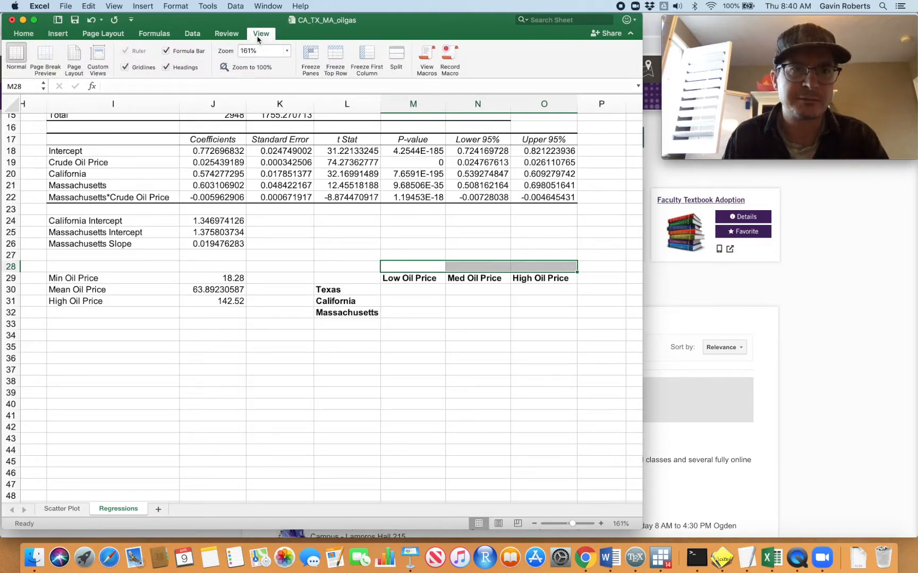
pyautogui.click(31, 36)
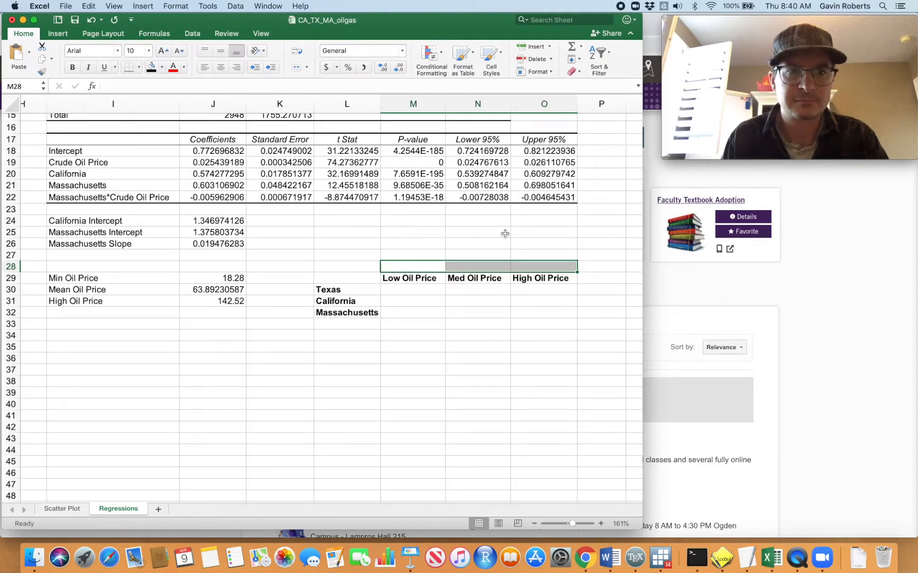
pyautogui.click(198, 34)
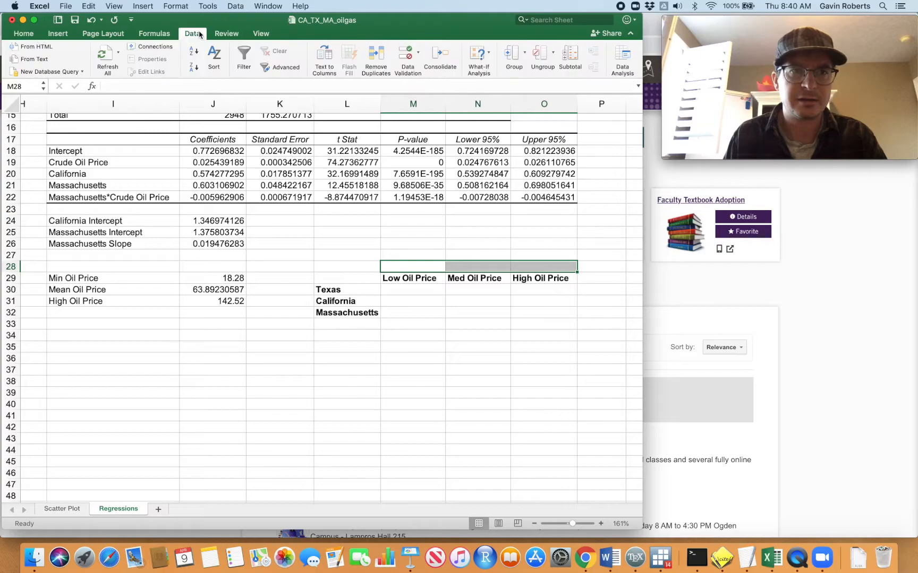
pyautogui.moveTo(641, 528); pyautogui.dragTo(846, 517)
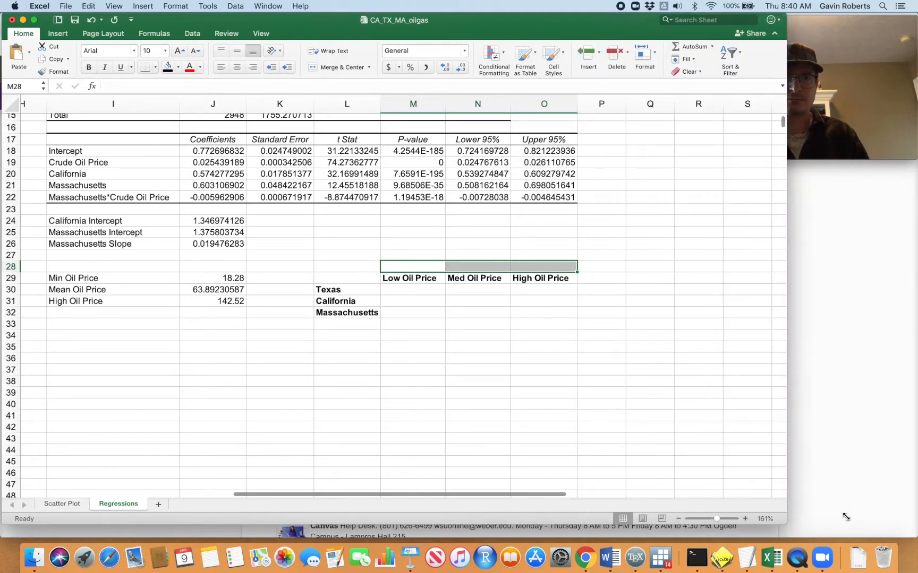
pyautogui.click(343, 67)
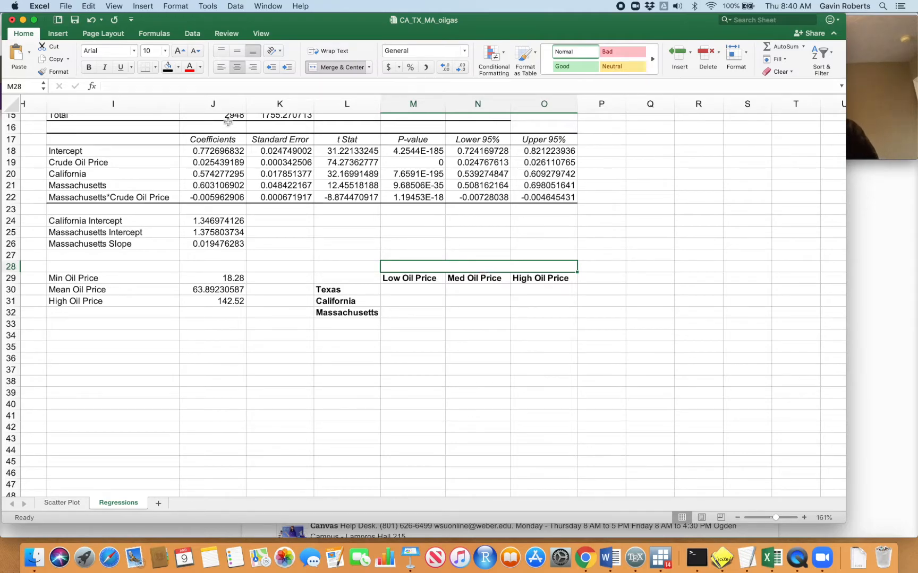
# Step: Title the merged cell above the headings Scenarios in bold, and narrow the workbook window again
pyautogui.click(89, 68)
pyautogui.write('Scenarios')
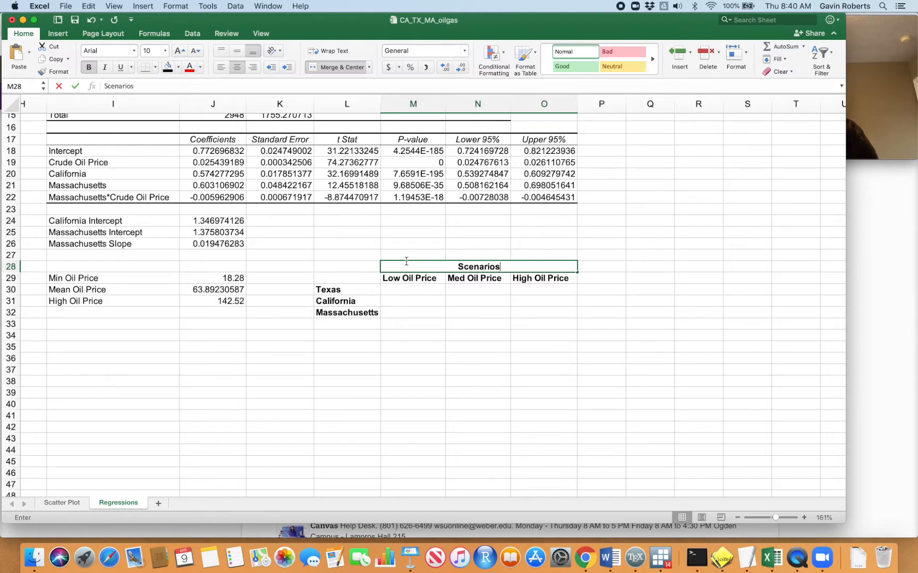
pyautogui.click(474, 314)
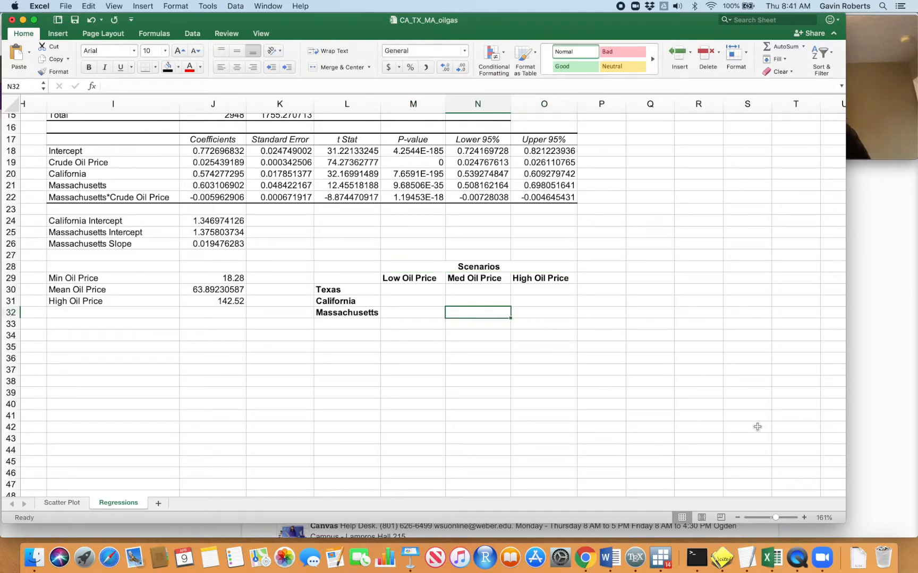
pyautogui.moveTo(843, 521); pyautogui.dragTo(672, 501)
pyautogui.click(544, 411)
# Step: Review the Texas cells for each oil price scenario against the regression output and the coefficient table
pyautogui.click(421, 290)
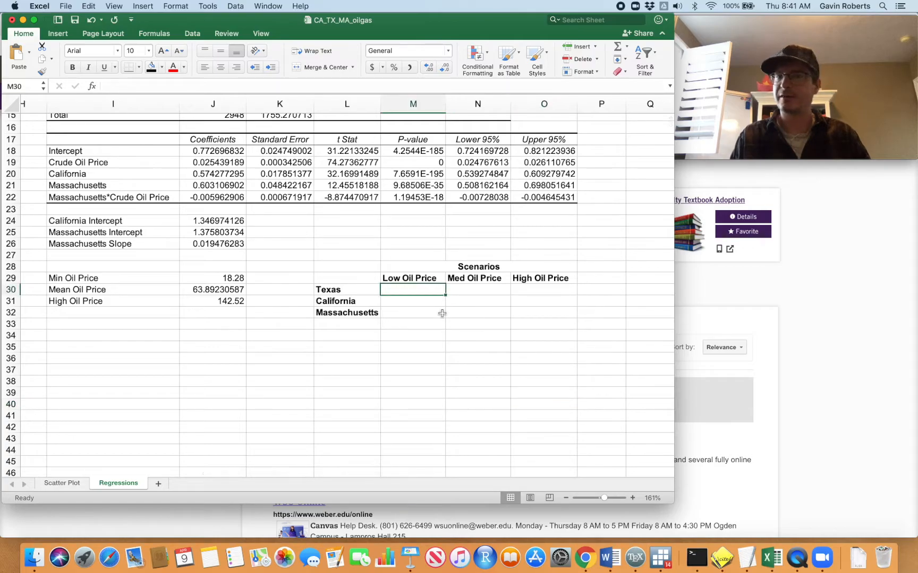
pyautogui.click(478, 289)
pyautogui.click(542, 289)
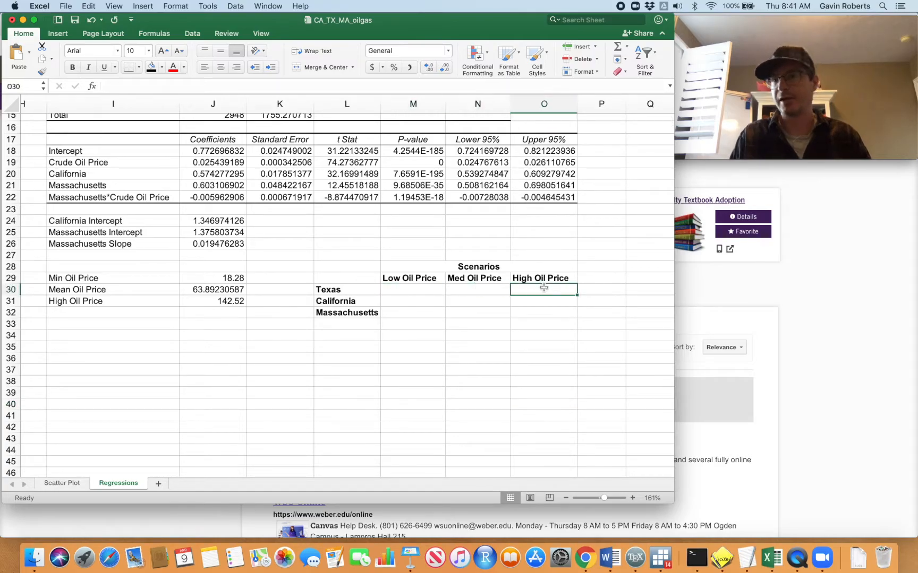
pyautogui.scroll(-1, 544, 287)
pyautogui.hscroll(-3, 599, 289)
pyautogui.scroll(3, 599, 289)
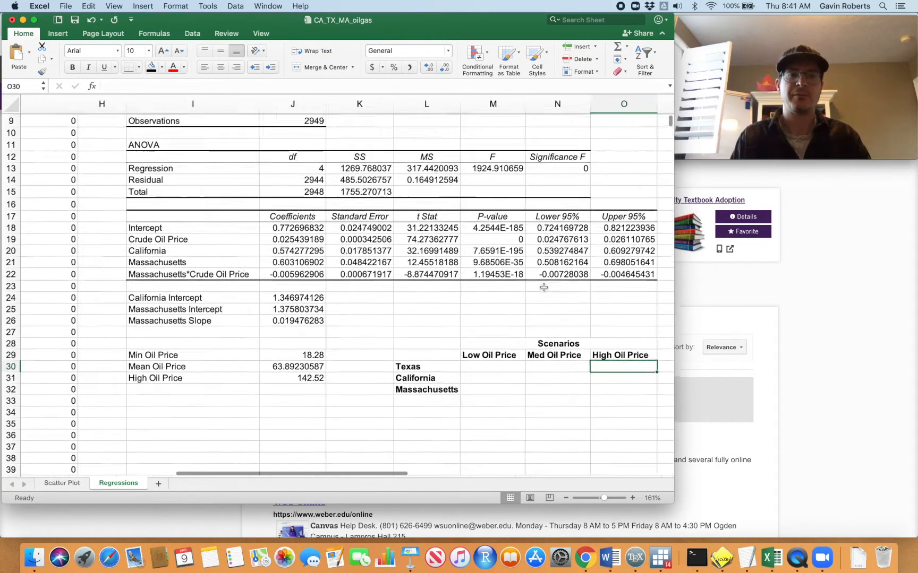
pyautogui.scroll(-3, 533, 319)
pyautogui.hscroll(2, 533, 319)
pyautogui.scroll(1, 533, 319)
# Step: Compute the Texas low oil price prediction in M30 with the formula =J18+J19*J29
pyautogui.click(498, 299)
pyautogui.scroll(2, 467, 438)
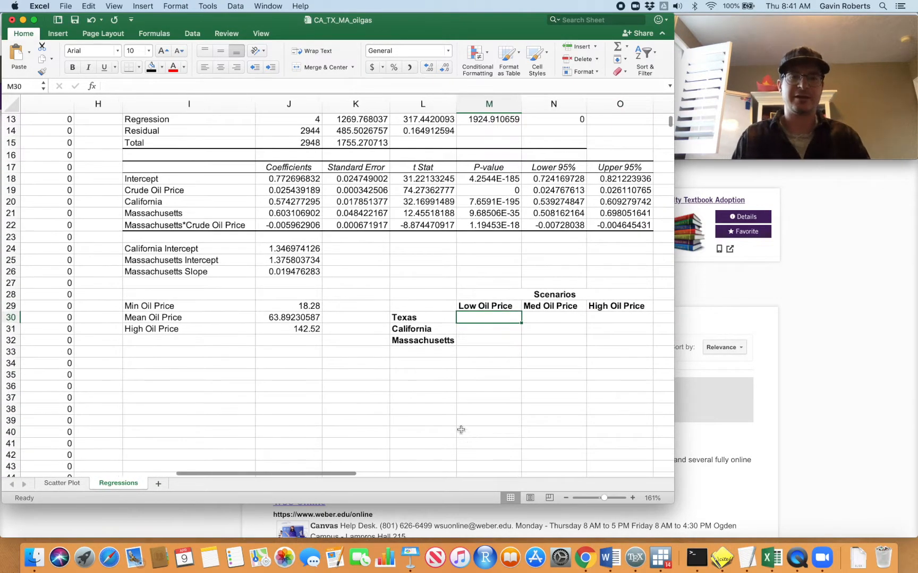
pyautogui.write('=')
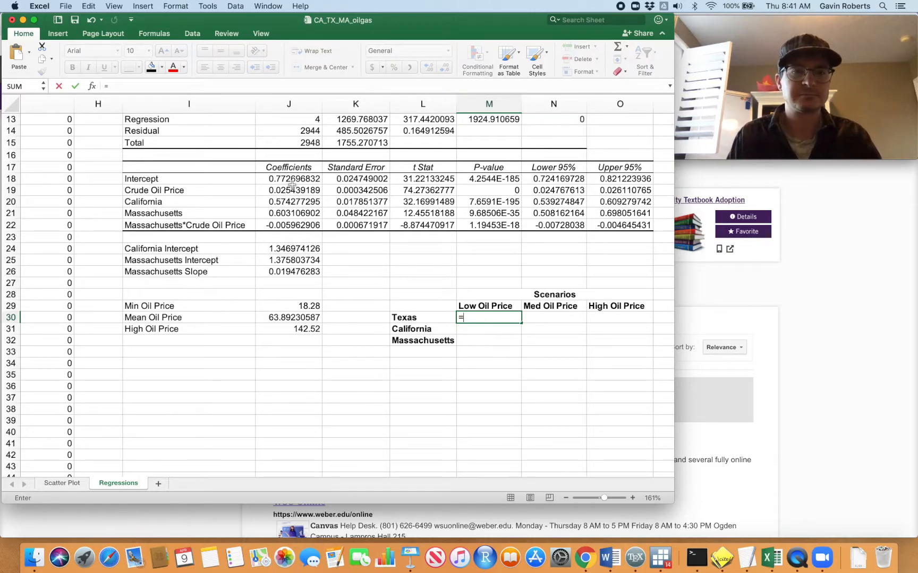
pyautogui.click(290, 177)
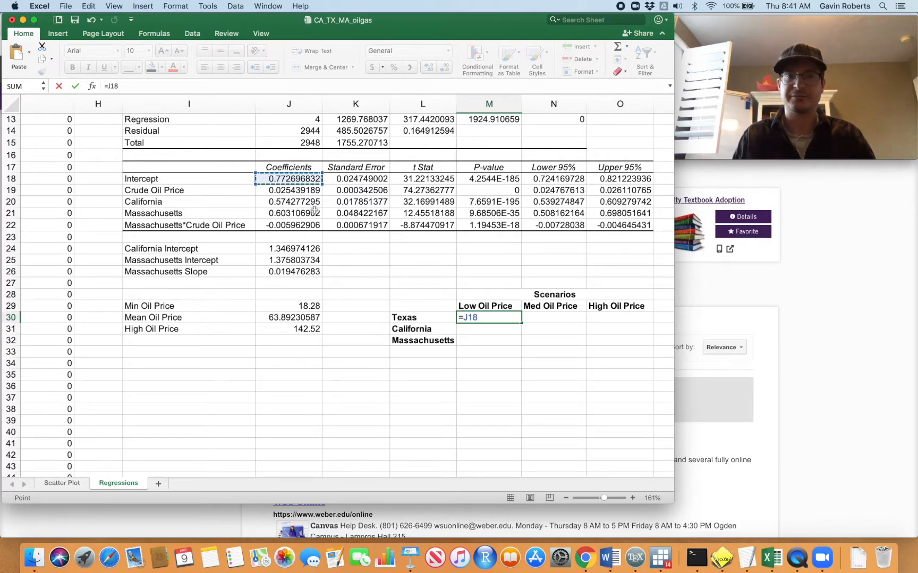
pyautogui.write('+')
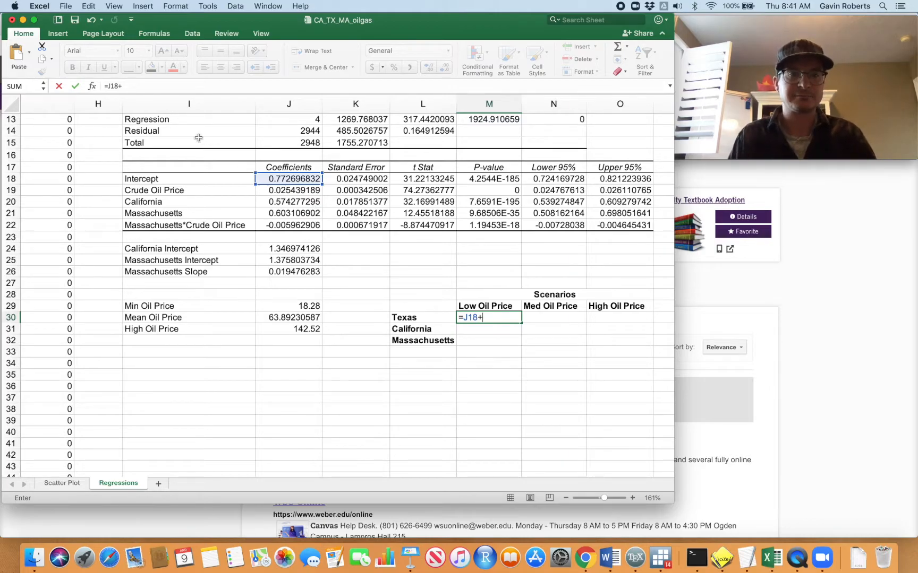
pyautogui.click(284, 191)
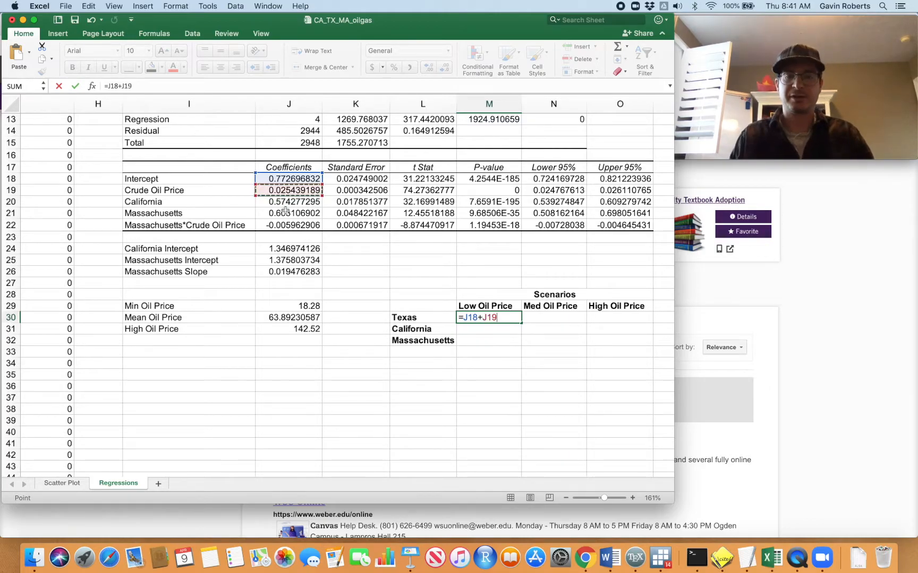
pyautogui.write('*')
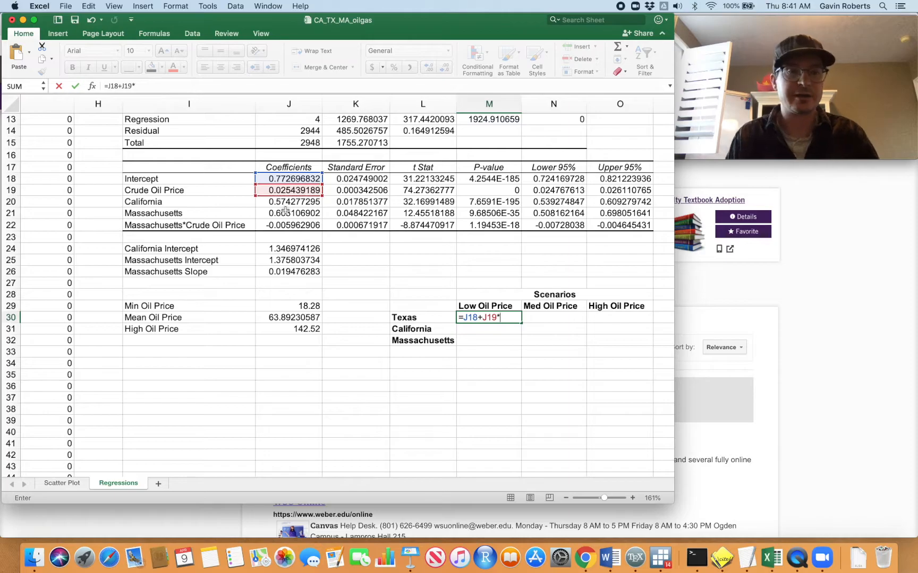
pyautogui.click(284, 306)
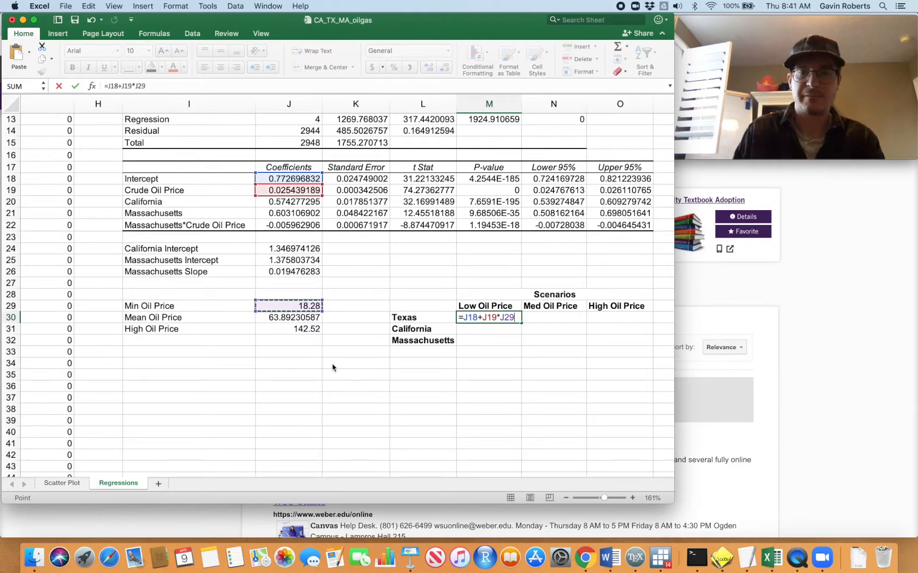
pyautogui.press('Return')
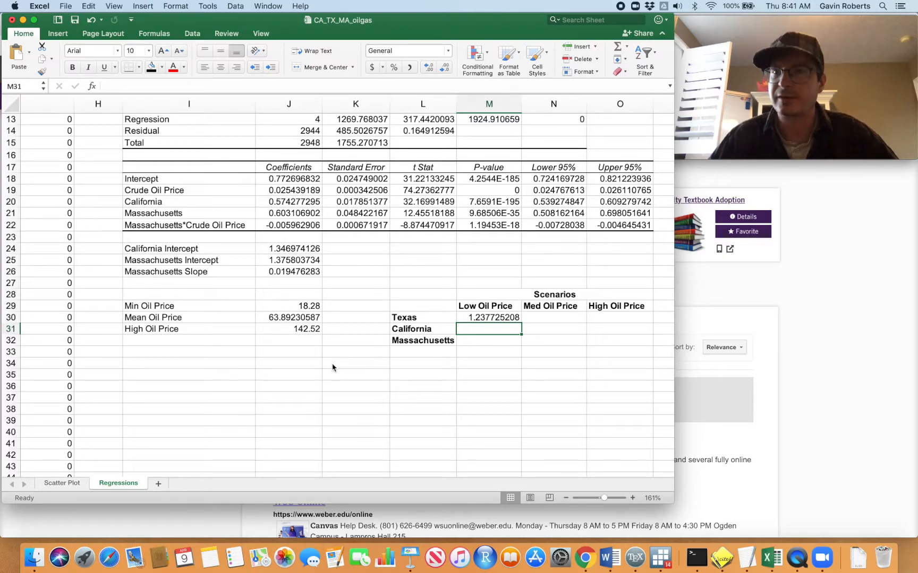
# Step: Compute the Texas medium oil price prediction in N30 with the formula =J18+J19*J30
pyautogui.click(555, 353)
pyautogui.click(537, 318)
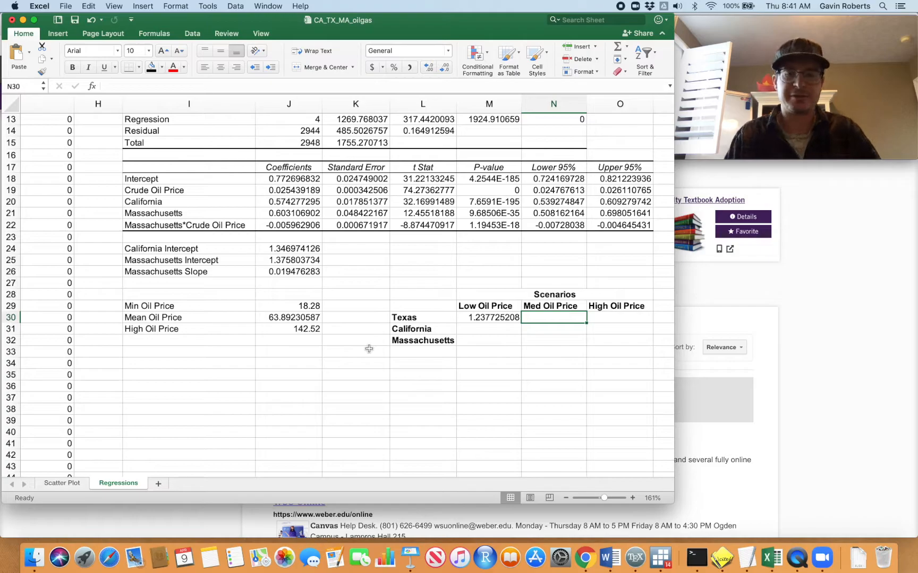
pyautogui.write('=')
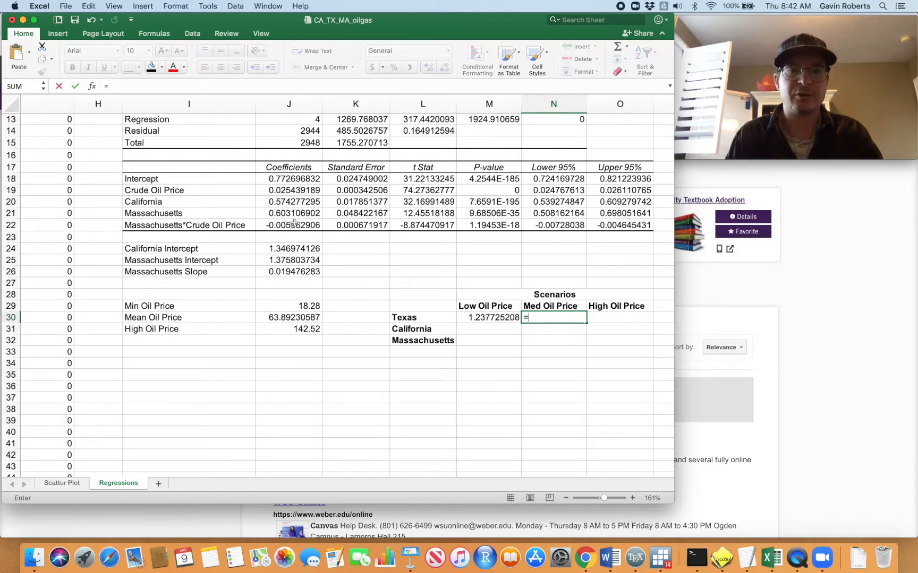
pyautogui.click(281, 179)
pyautogui.write('+')
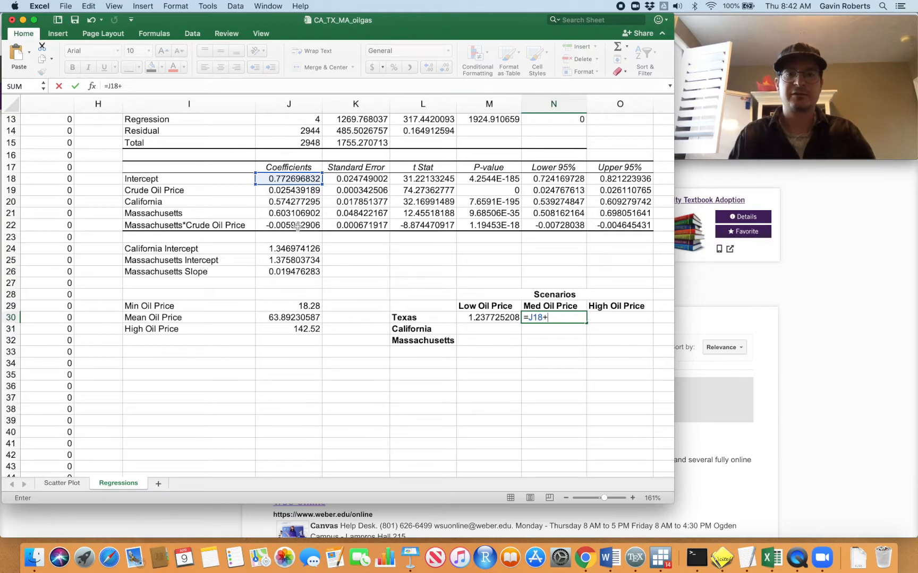
pyautogui.click(290, 190)
pyautogui.write('*')
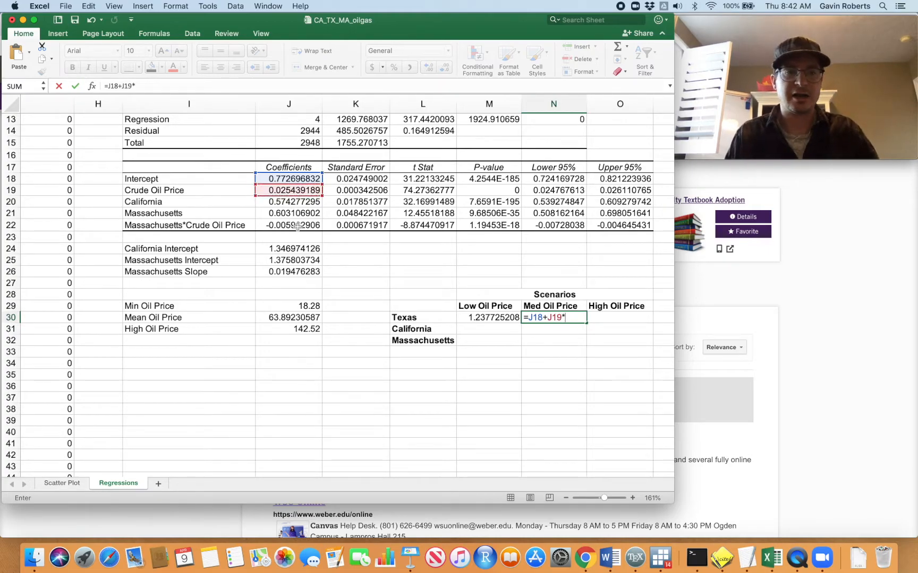
pyautogui.click(300, 317)
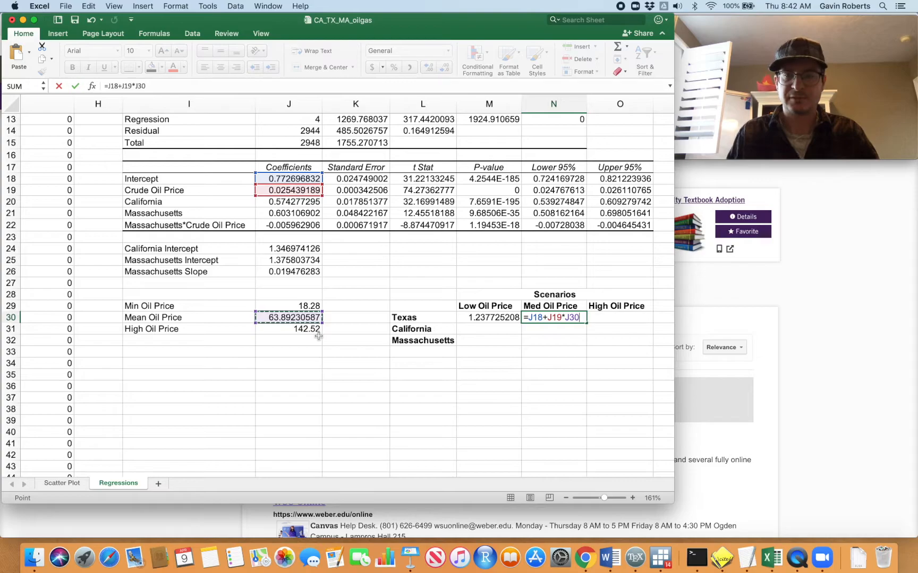
pyautogui.press('Return')
# Step: Compute the Texas high oil price prediction in O30 from the intercept, crude oil coefficient and high oil price: =J18+J19*J31
pyautogui.click(617, 318)
pyautogui.write('=')
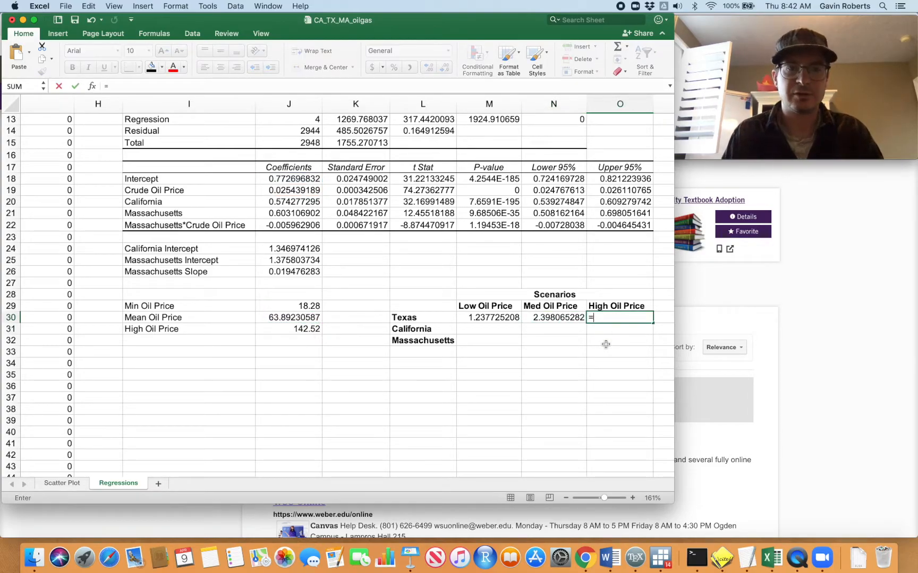
pyautogui.click(307, 181)
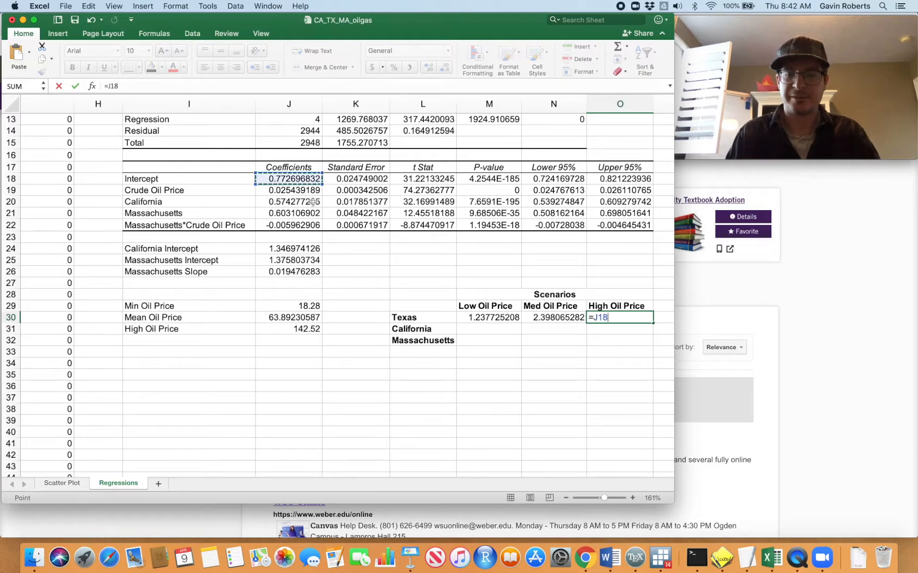
pyautogui.write('+')
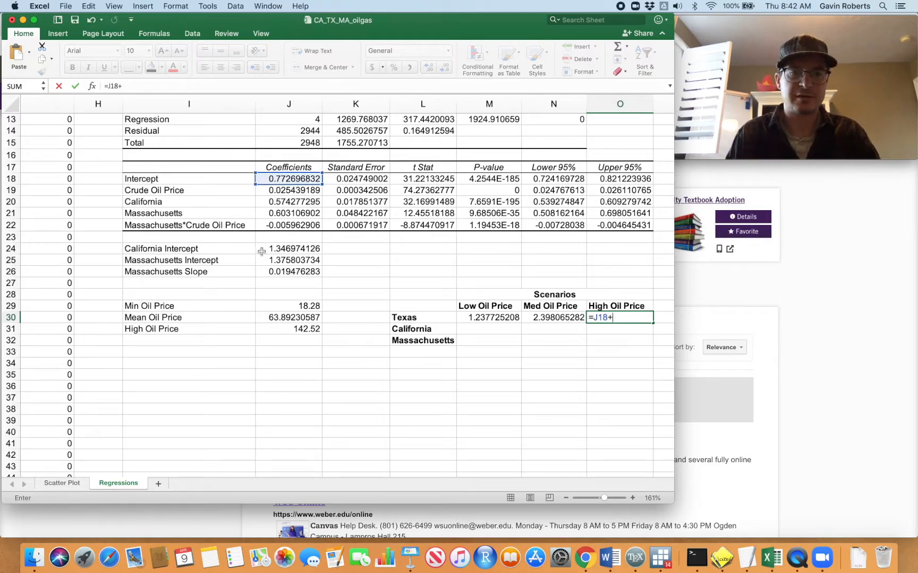
pyautogui.click(289, 330)
pyautogui.press('BackSpace')
pyautogui.press('BackSpace')
pyautogui.press('BackSpace')
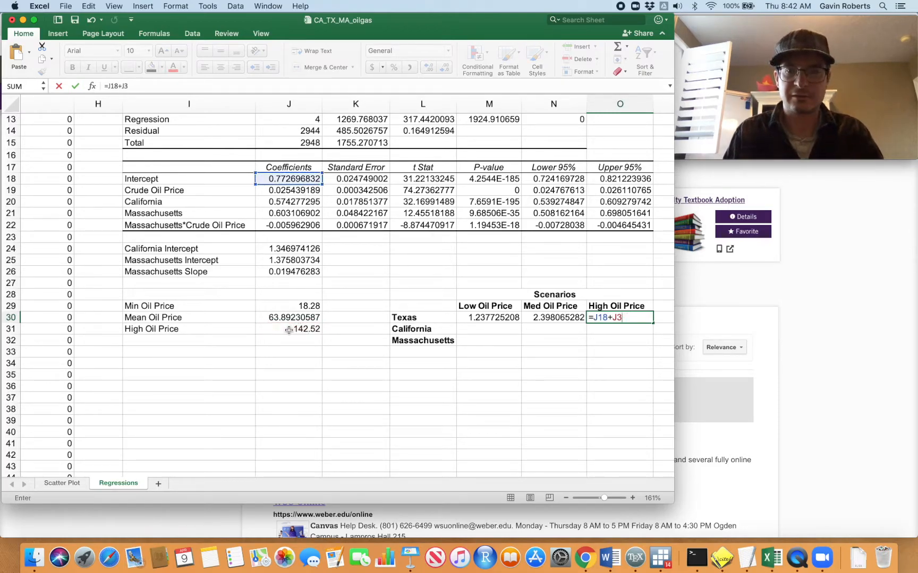
pyautogui.click(295, 191)
pyautogui.write('*')
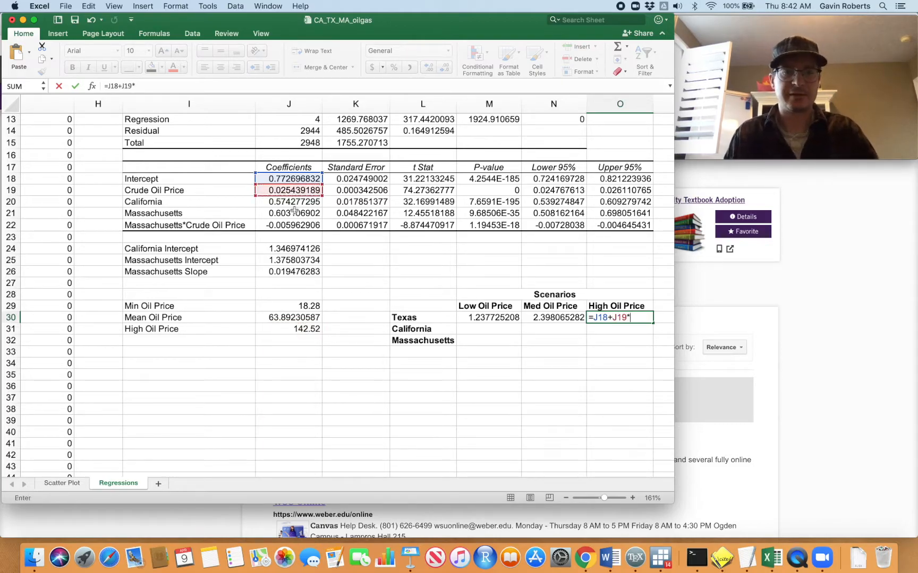
pyautogui.click(294, 335)
pyautogui.press('Return')
pyautogui.click(537, 406)
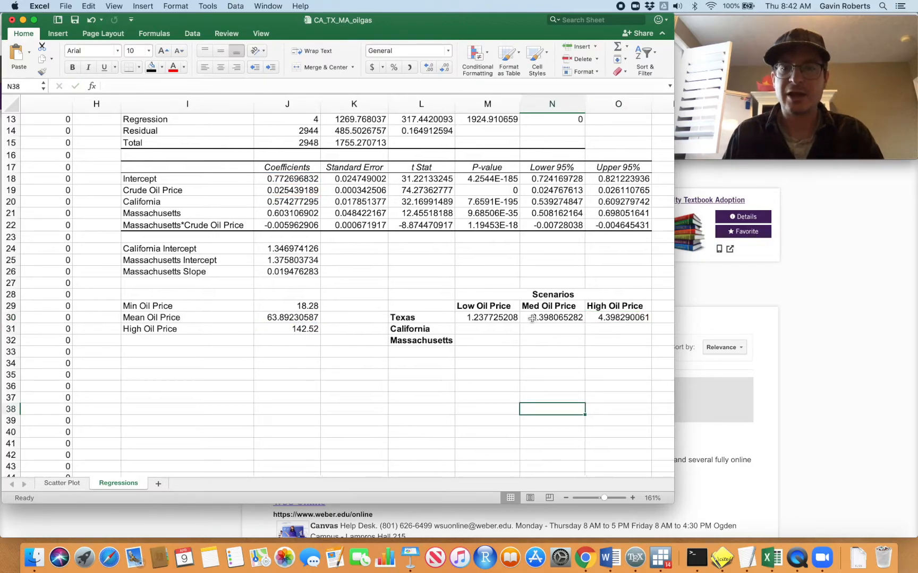
# Step: Review the Texas gasoline price predictions across the low, medium and high oil price scenarios
pyautogui.scroll(-4, 531, 318)
pyautogui.moveTo(480, 279); pyautogui.dragTo(566, 283)
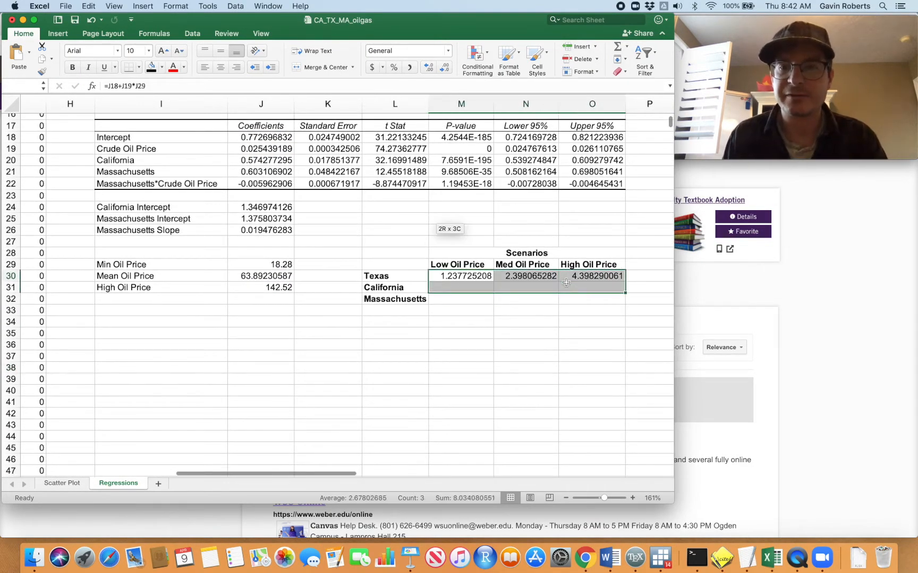
pyautogui.click(591, 334)
pyautogui.click(463, 277)
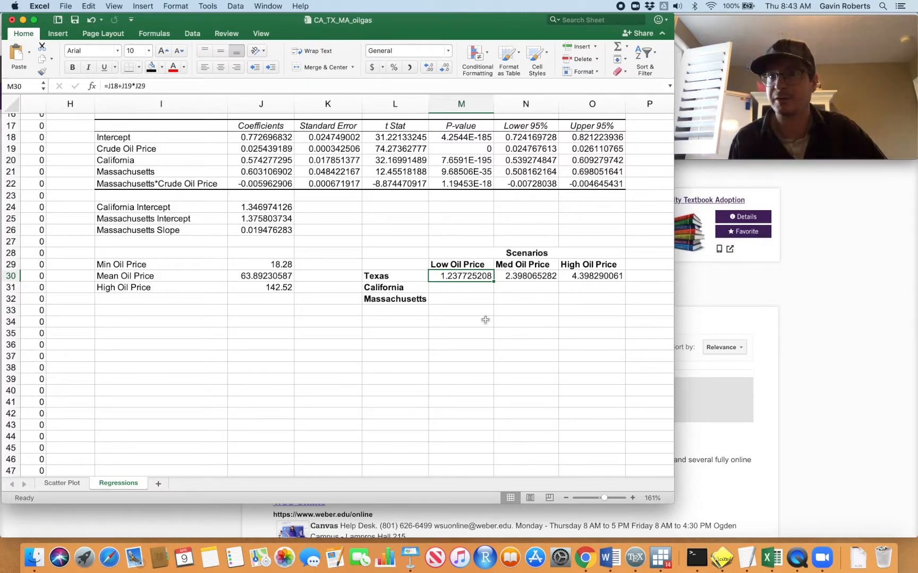
pyautogui.click(485, 321)
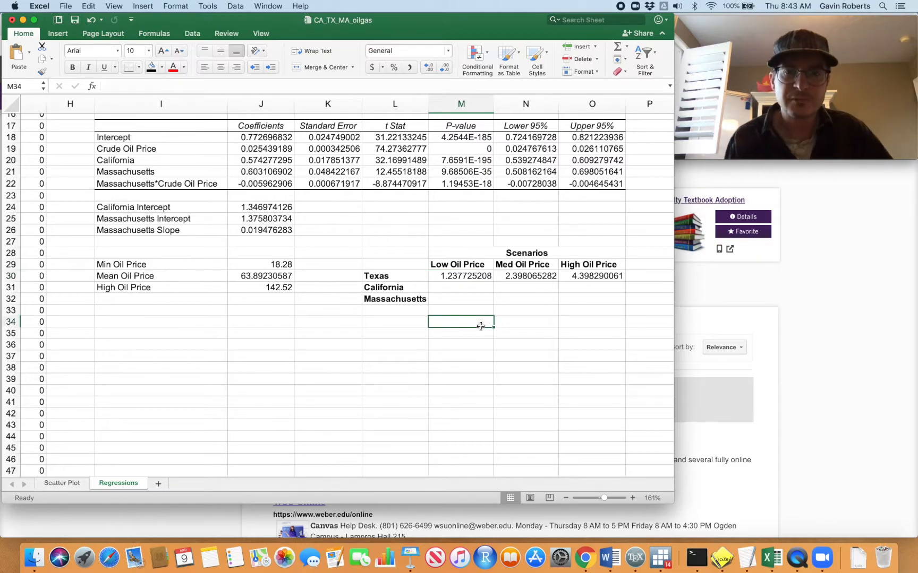
# Step: Examine the regression coefficients and the California indicator column E in the source data
pyautogui.click(462, 288)
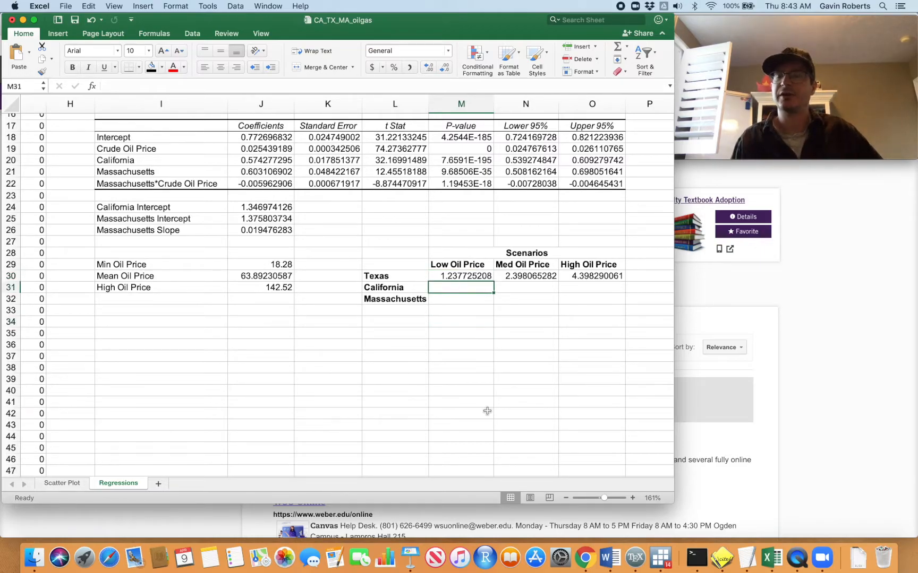
pyautogui.scroll(5, 487, 411)
pyautogui.hscroll(-2, 487, 411)
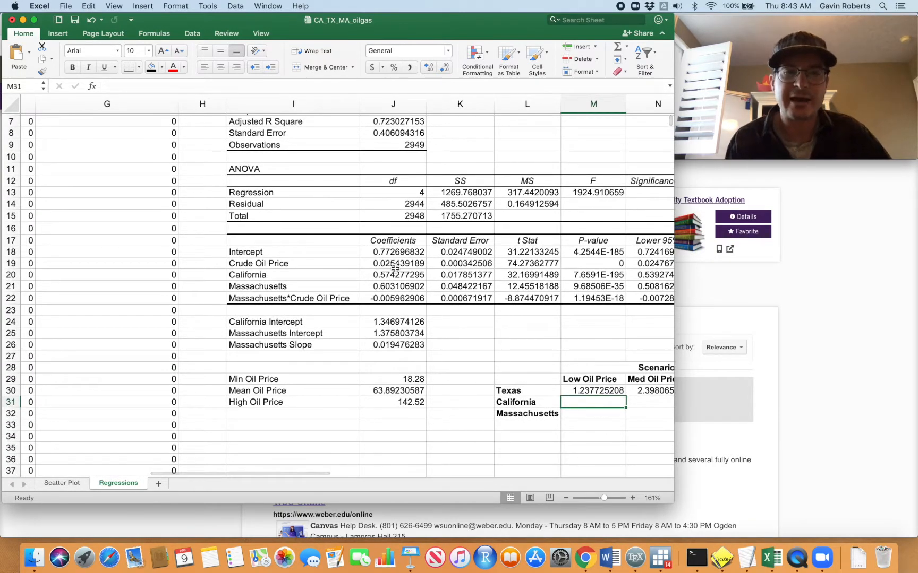
pyautogui.scroll(-2, 311, 214)
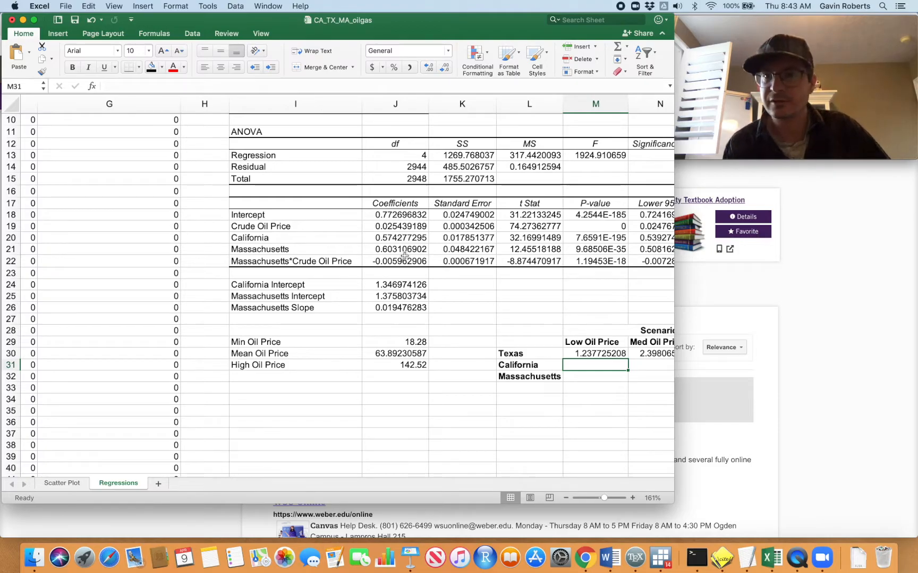
pyautogui.scroll(5, 404, 256)
pyautogui.hscroll(-10, 405, 256)
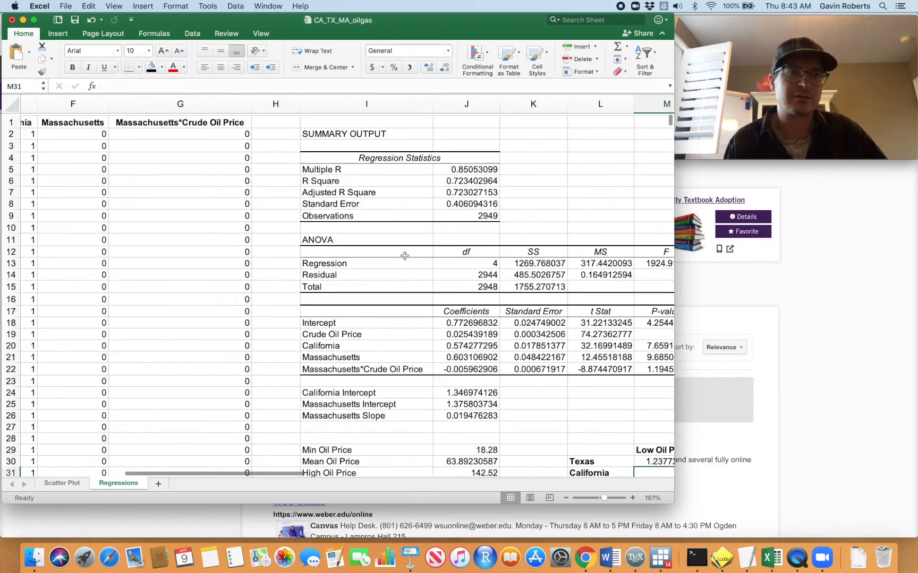
pyautogui.click(362, 98)
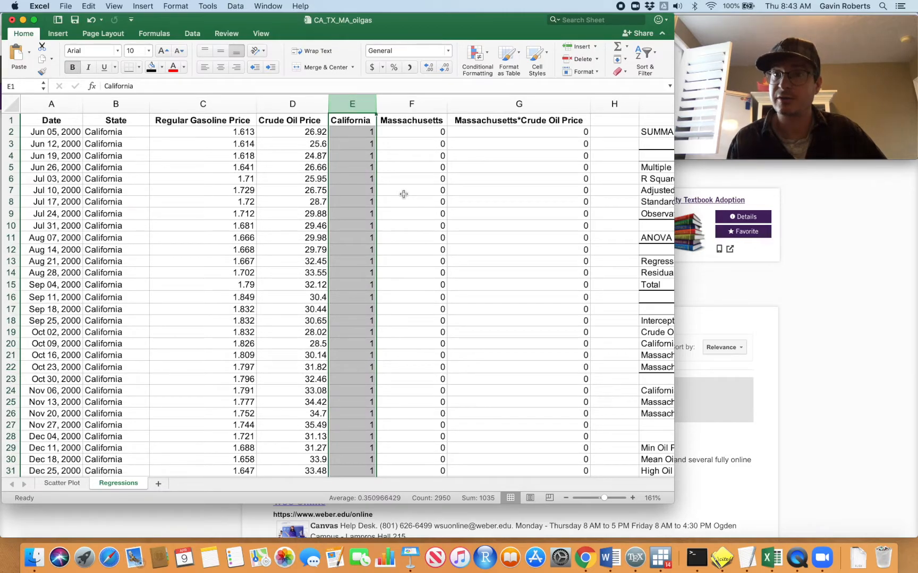
# Step: Inspect the formula behind the California Intercept in J24 and leave it as is
pyautogui.hscroll(10, 403, 194)
pyautogui.scroll(-3, 403, 191)
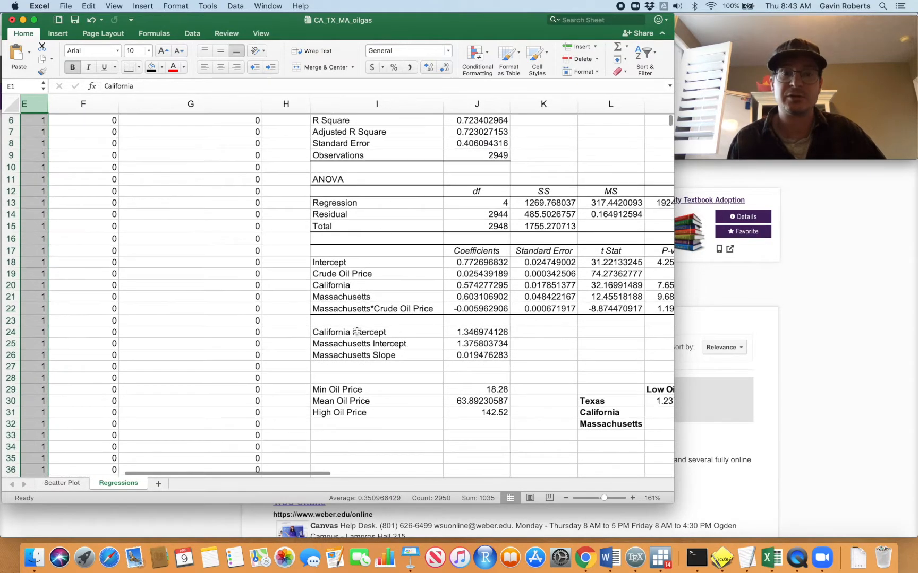
pyautogui.scroll(-4, 452, 287)
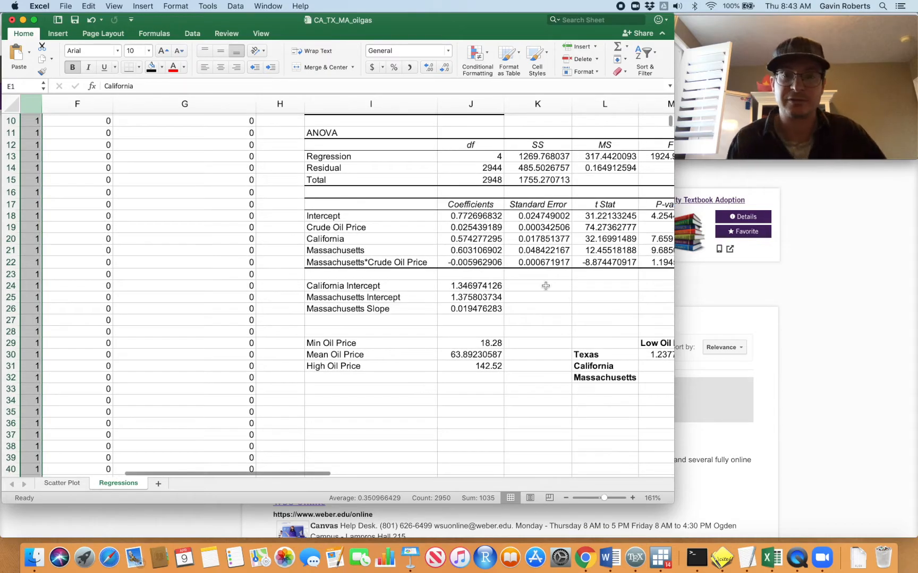
pyautogui.scroll(-5, 493, 307)
pyautogui.scroll(7, 494, 307)
pyautogui.click(555, 344)
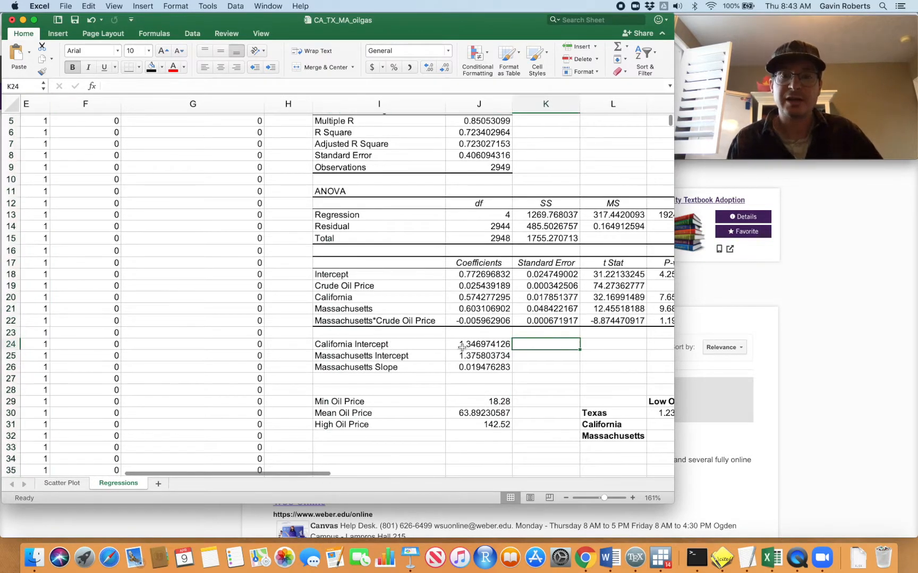
pyautogui.doubleClick(461, 344)
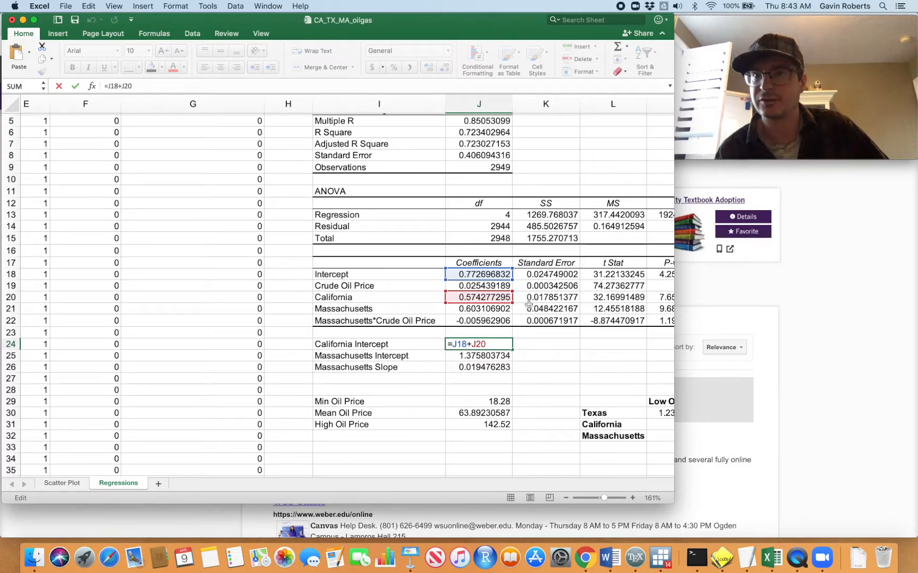
pyautogui.press('Return')
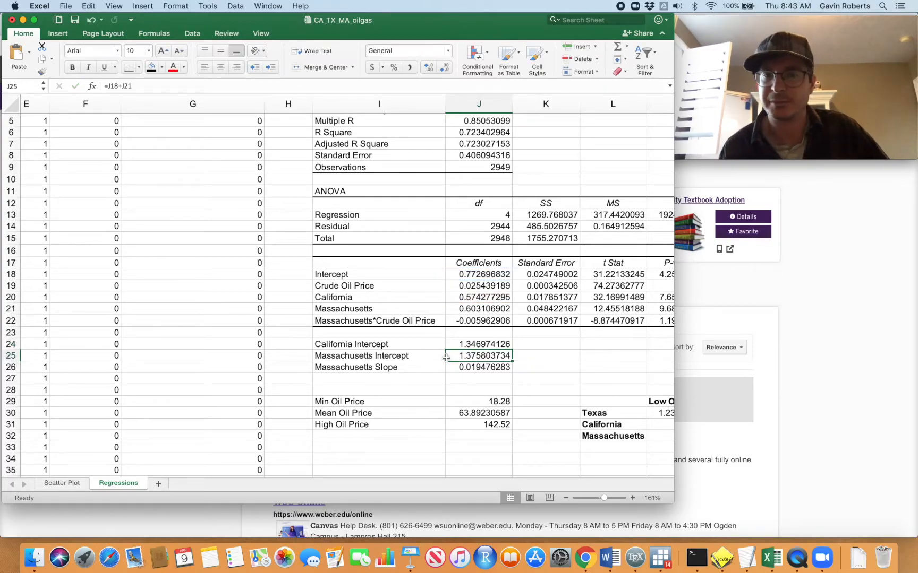
# Step: Compute the California low oil price prediction in M31 from the California intercept, minimum oil price and crude oil coefficient: =J24+J29*J19
pyautogui.scroll(-3, 485, 345)
pyautogui.hscroll(2, 485, 346)
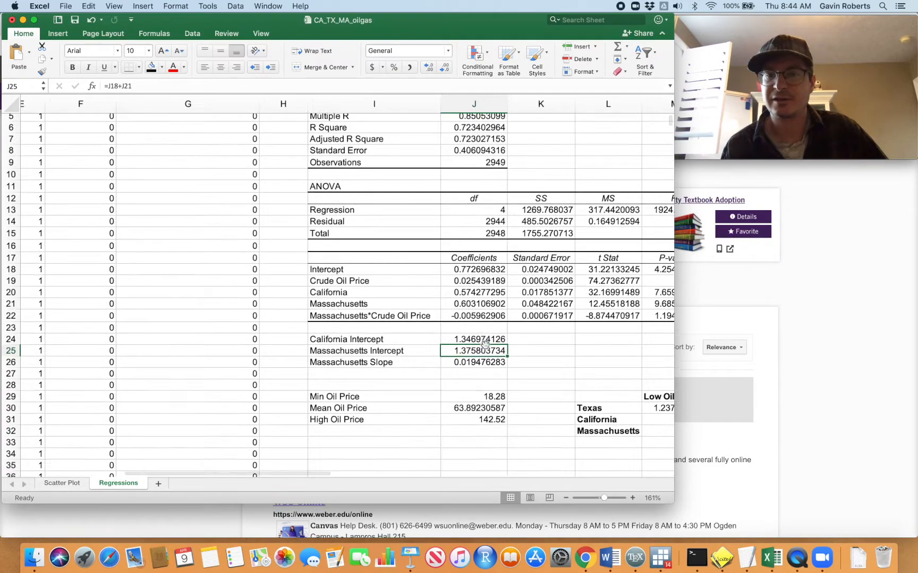
pyautogui.scroll(-3, 485, 345)
pyautogui.hscroll(3, 485, 345)
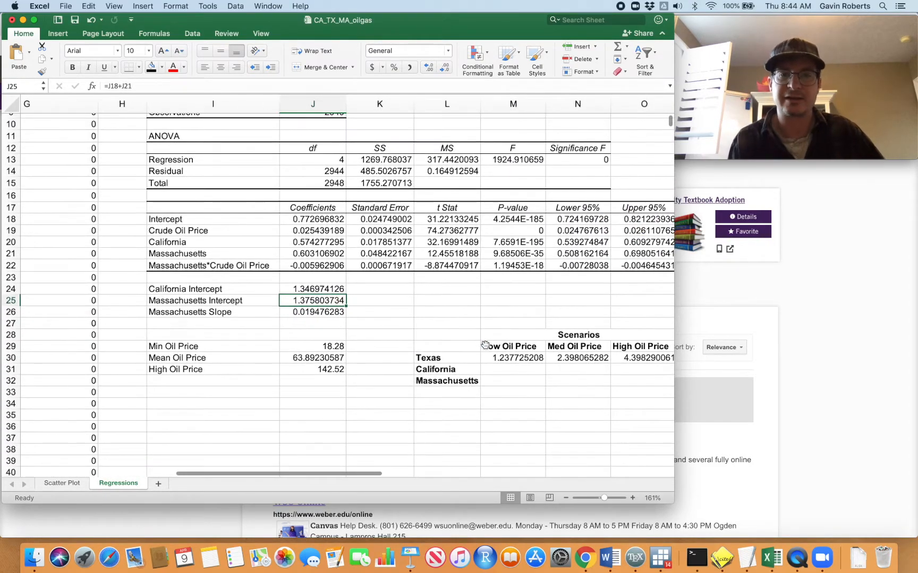
pyautogui.click(487, 354)
pyautogui.write('=')
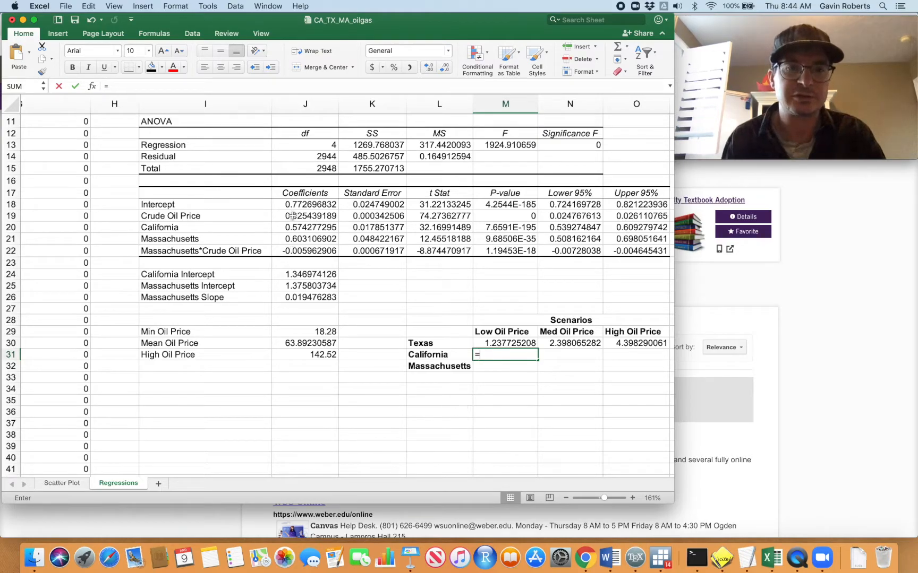
pyautogui.click(308, 275)
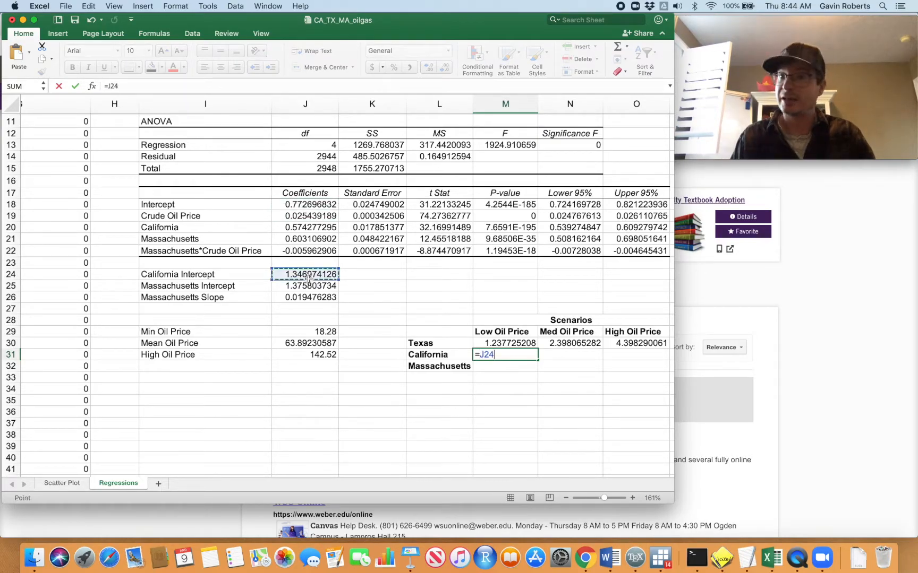
pyautogui.write('+')
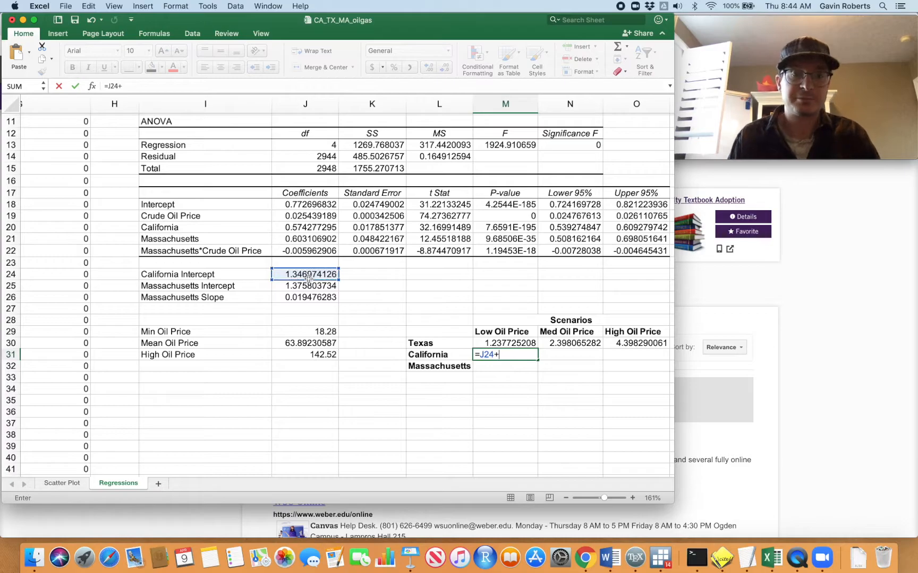
pyautogui.click(316, 332)
pyautogui.write('*')
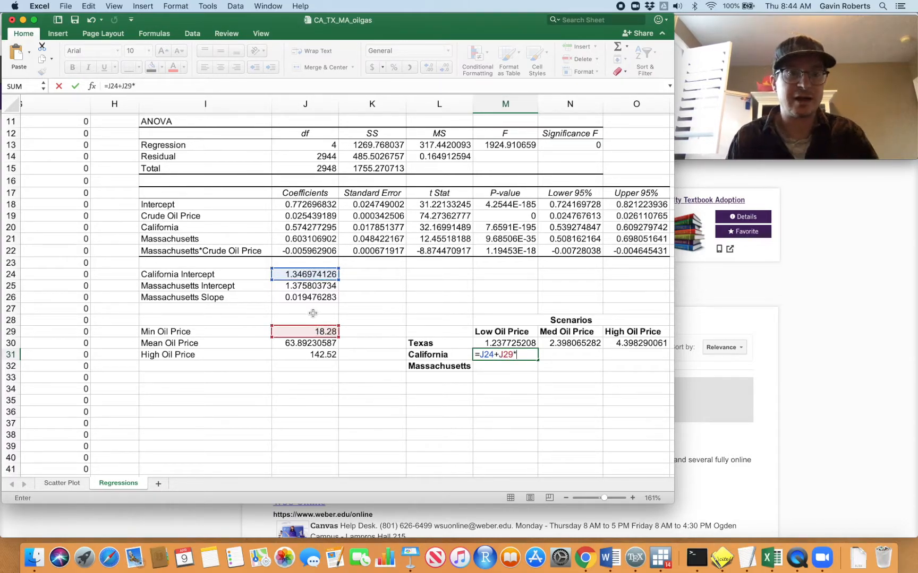
pyautogui.click(304, 217)
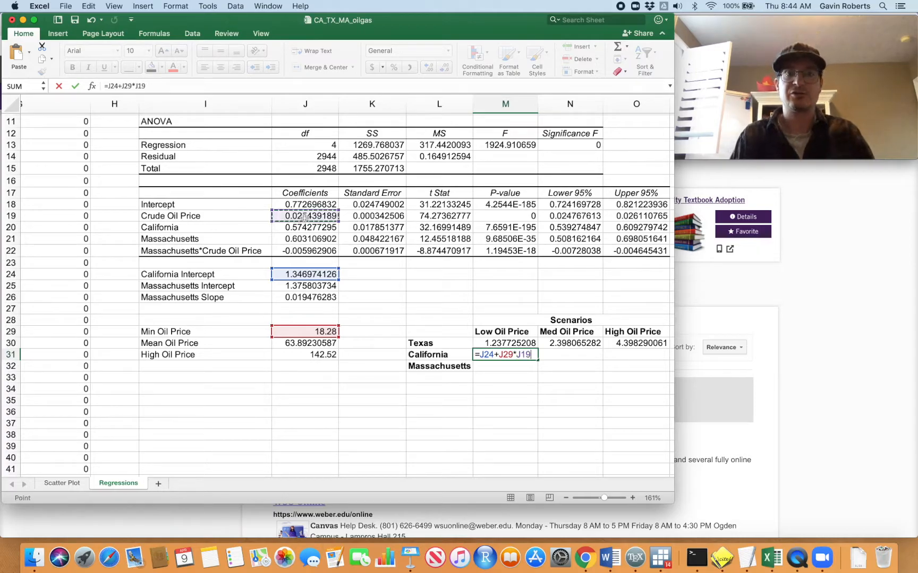
pyautogui.press('Return')
# Step: Compute the California medium oil price prediction in N31 from the California intercept, crude oil coefficient and mean oil price: =J24+J19*J30
pyautogui.click(572, 354)
pyautogui.write('=')
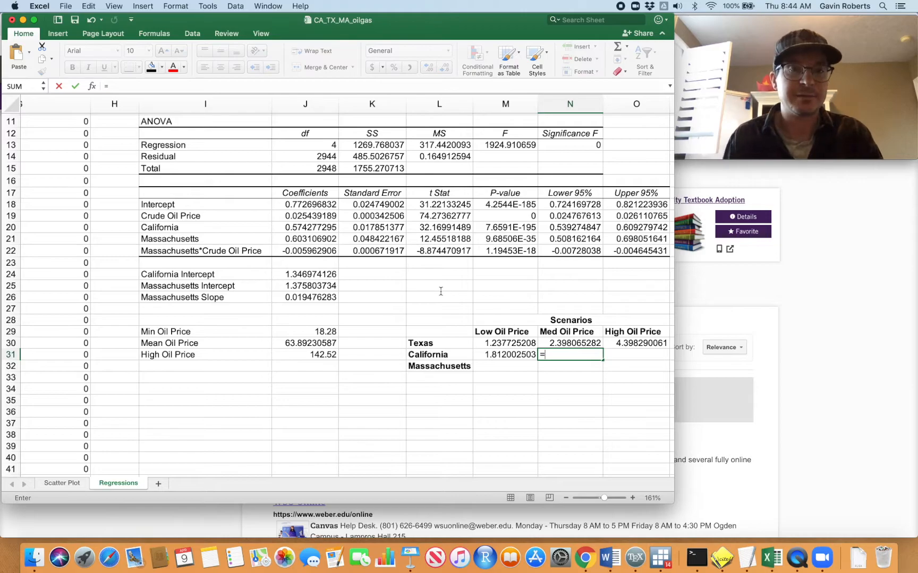
pyautogui.click(319, 274)
pyautogui.write('+')
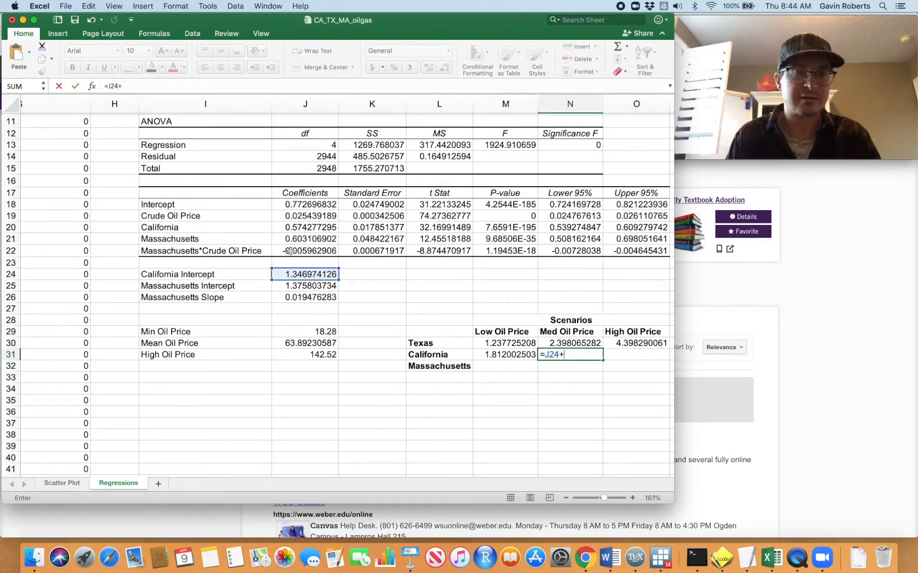
pyautogui.click(301, 215)
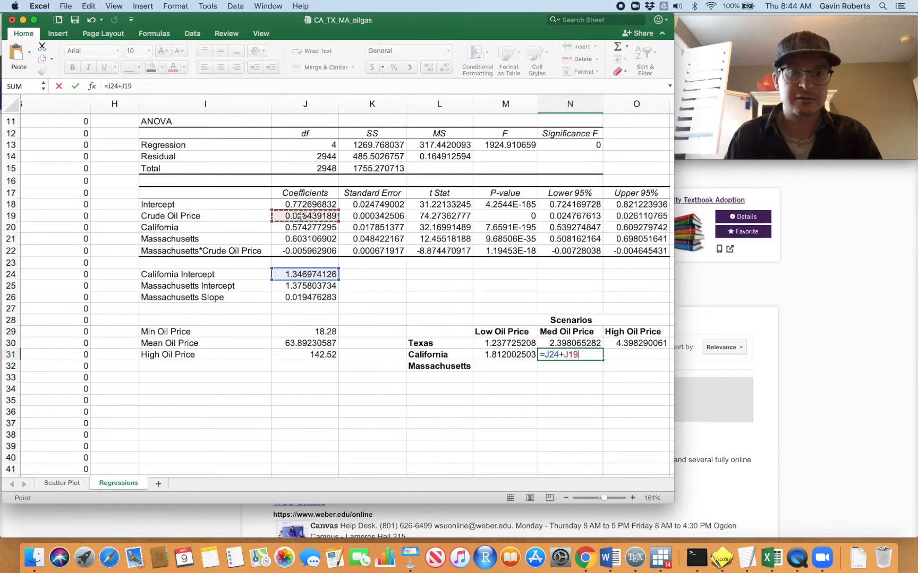
pyautogui.write('*')
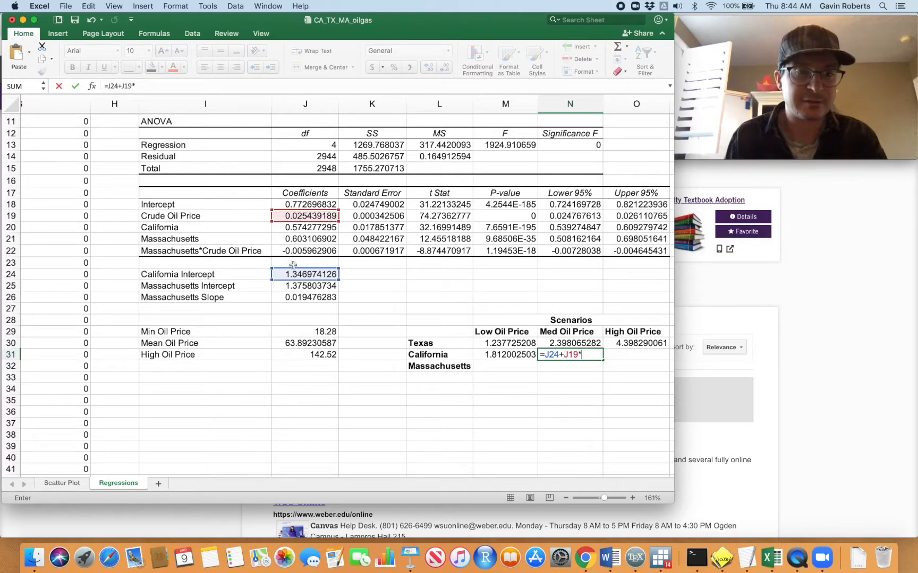
pyautogui.click(314, 343)
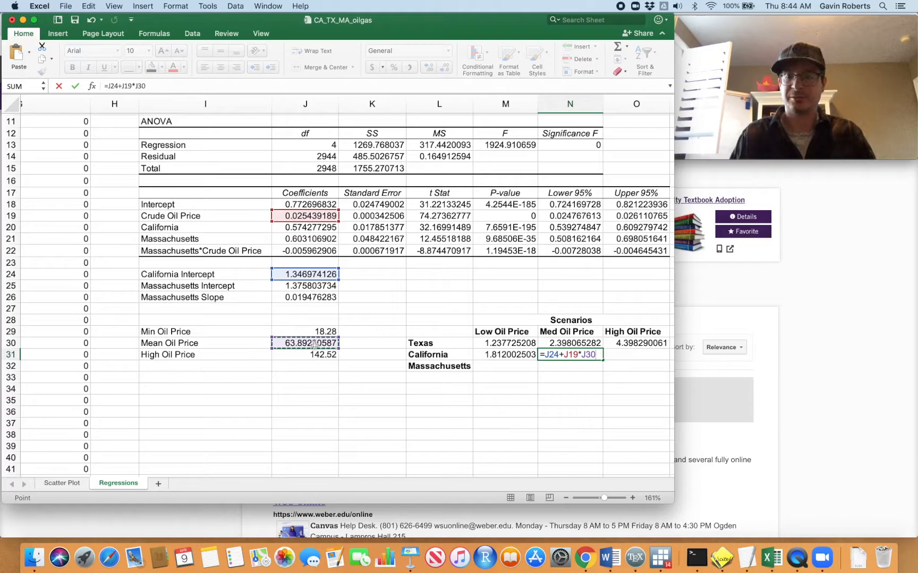
pyautogui.press('Return')
# Step: Compute the California high oil price prediction in O31 from the California intercept, crude oil coefficient and high oil price: =J24+J19*J31
pyautogui.hscroll(1, 369, 343)
pyautogui.scroll(-4, 369, 343)
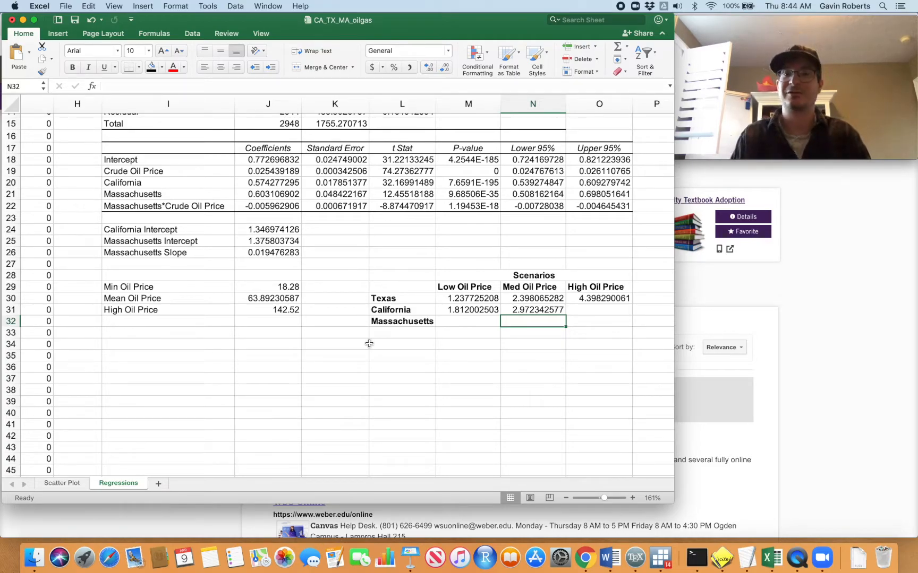
pyautogui.click(588, 311)
pyautogui.write('=')
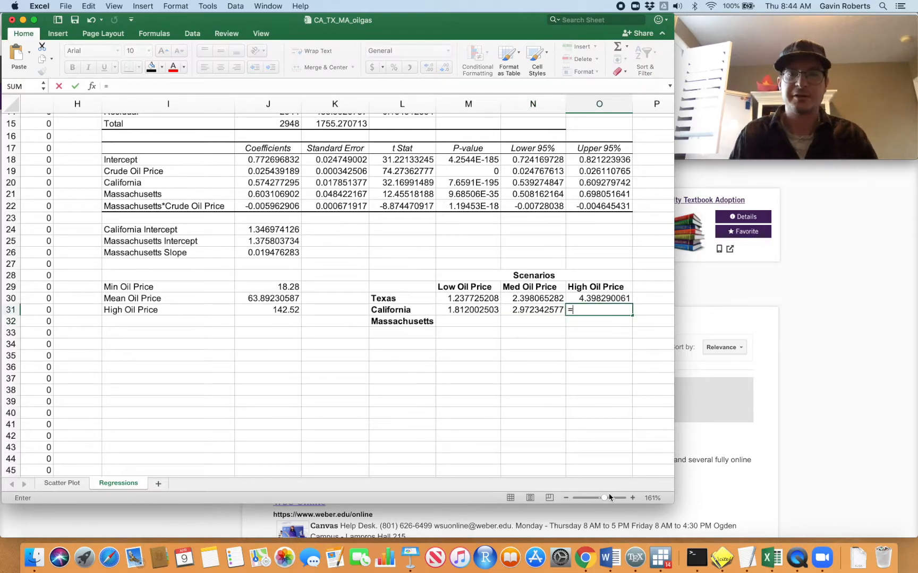
pyautogui.click(272, 229)
pyautogui.write('+')
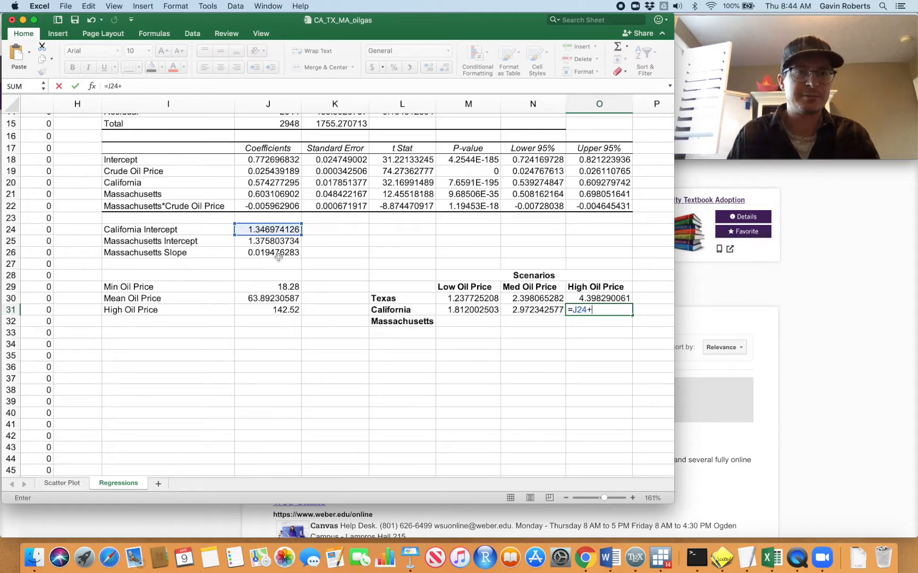
pyautogui.click(263, 171)
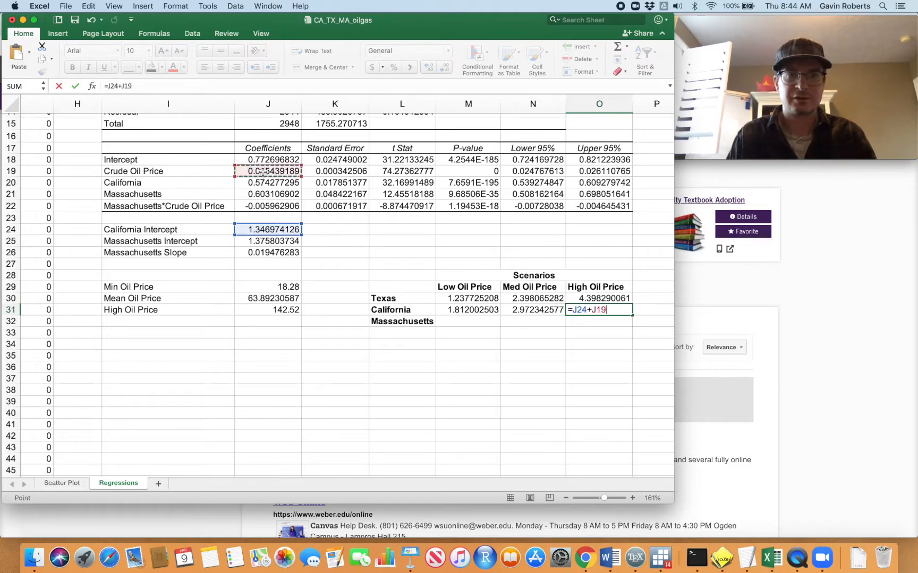
pyautogui.write('*')
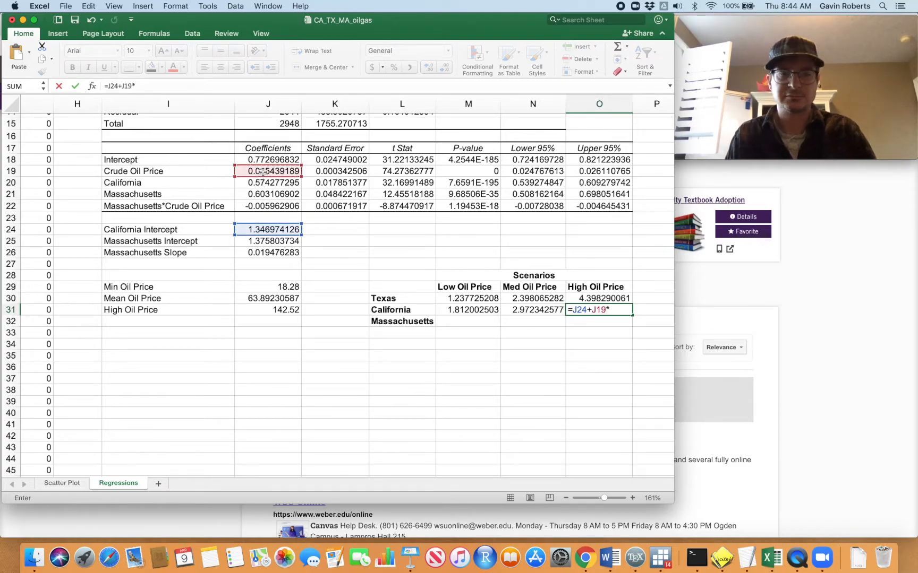
pyautogui.click(274, 309)
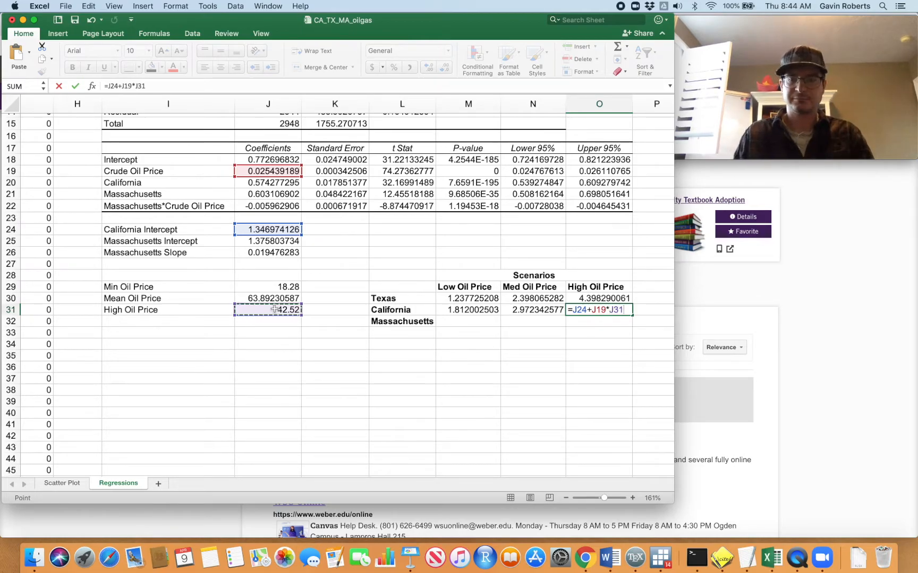
pyautogui.press('Return')
# Step: Review the California predictions across the three oil price scenarios and examine the California coefficient in the regression output
pyautogui.click(468, 426)
pyautogui.moveTo(476, 310); pyautogui.dragTo(579, 310)
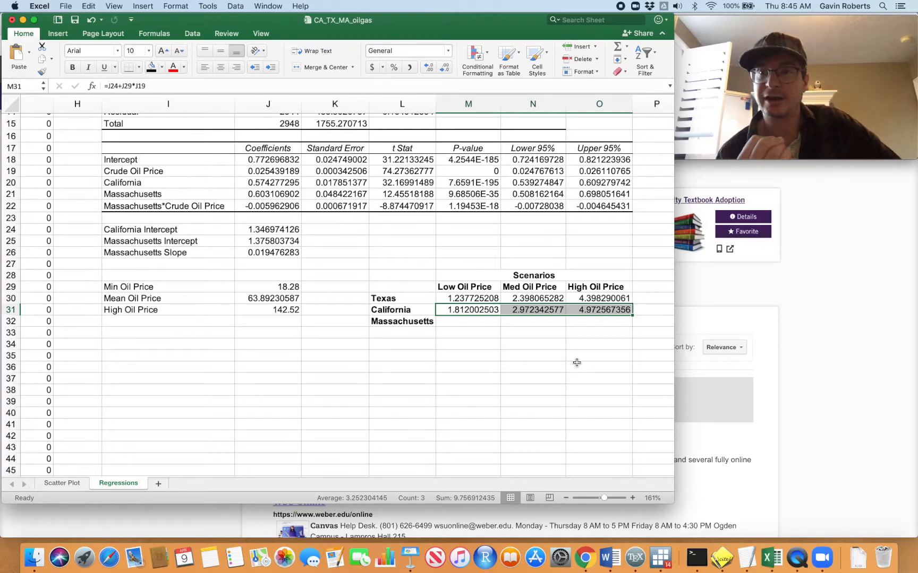
pyautogui.click(425, 313)
pyautogui.click(478, 356)
pyautogui.click(481, 310)
pyautogui.click(528, 309)
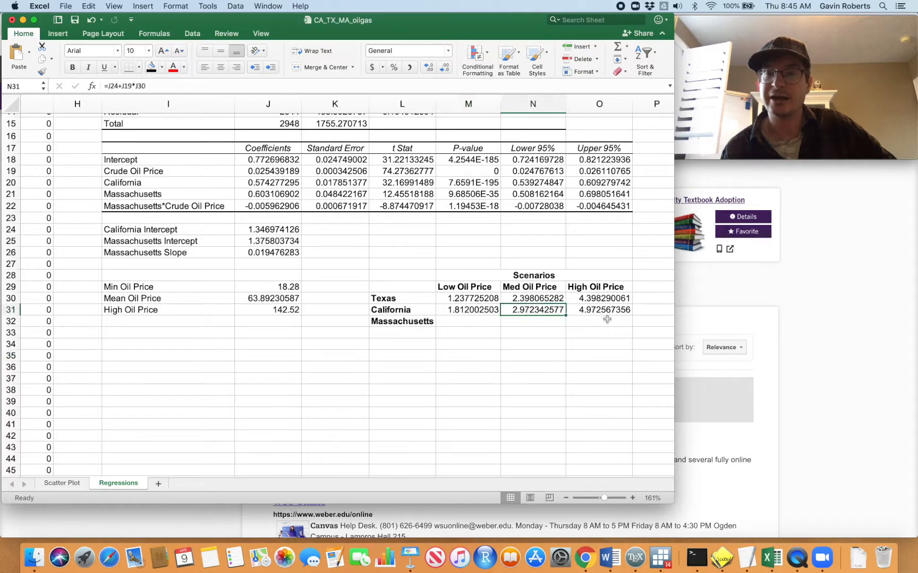
pyautogui.click(604, 309)
pyautogui.scroll(2, 293, 315)
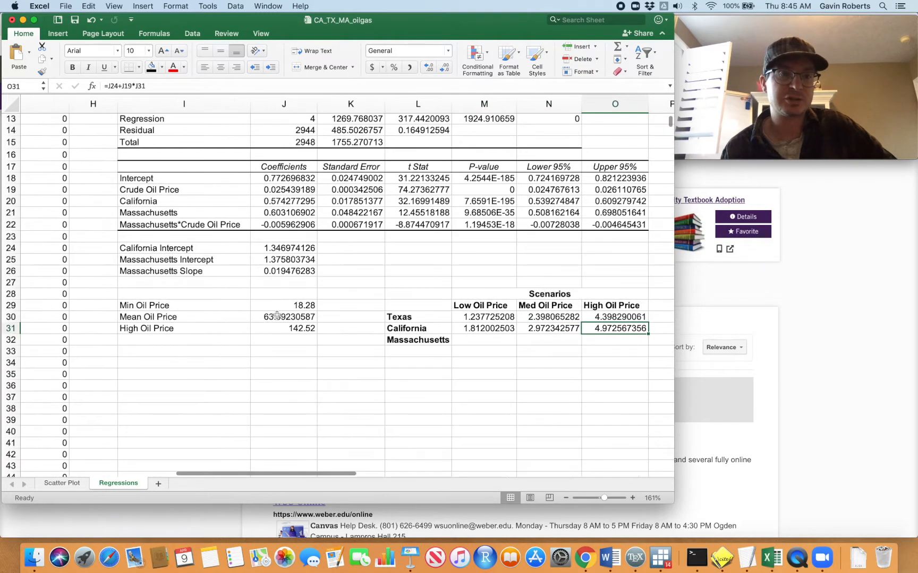
pyautogui.click(207, 190)
pyautogui.click(222, 203)
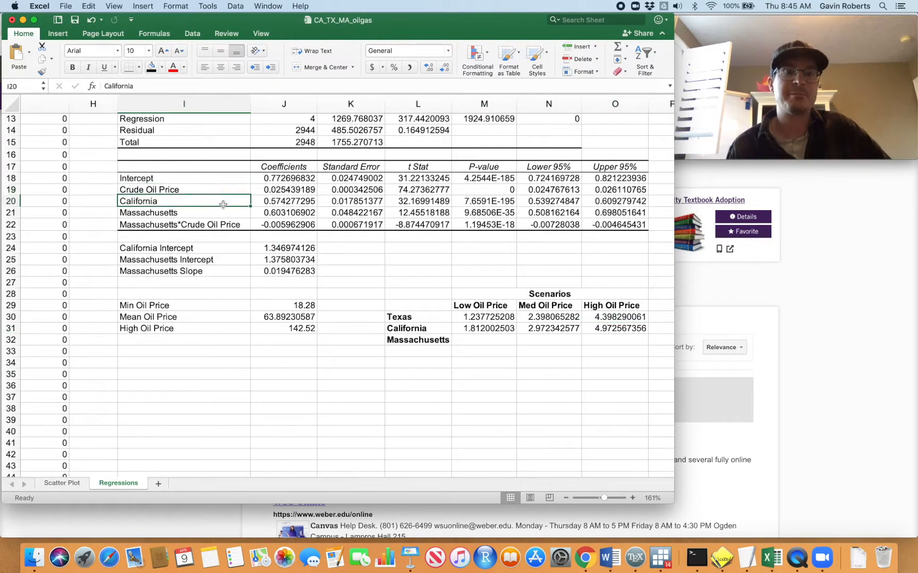
pyautogui.click(283, 206)
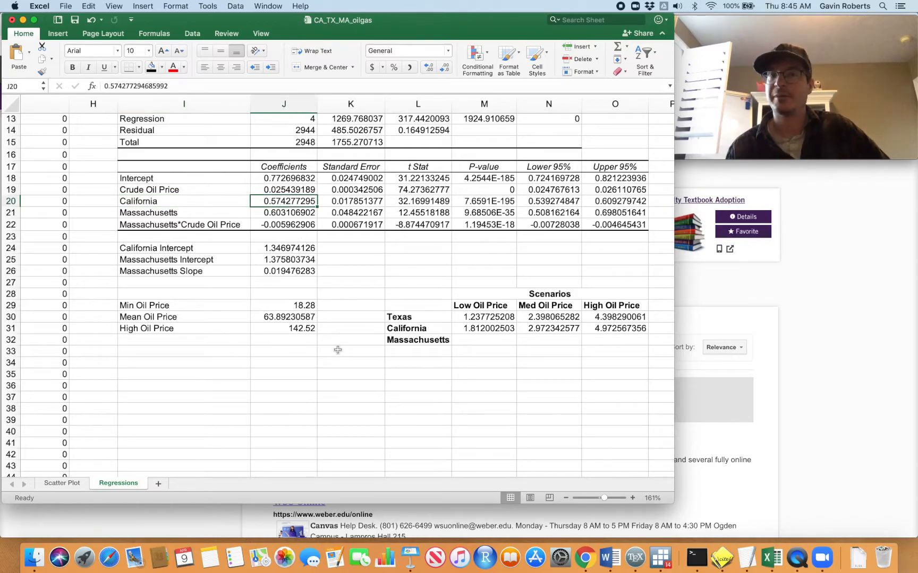
# Step: Compute the difference between the California and Texas low oil price predictions in Q31: =M31-M30
pyautogui.hscroll(3, 338, 350)
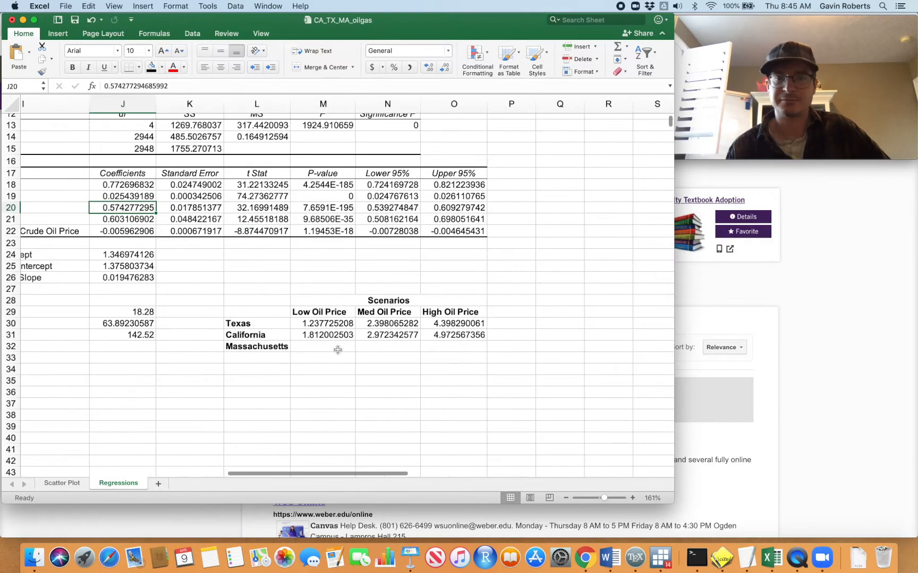
pyautogui.click(529, 335)
pyautogui.click(559, 335)
pyautogui.write('=')
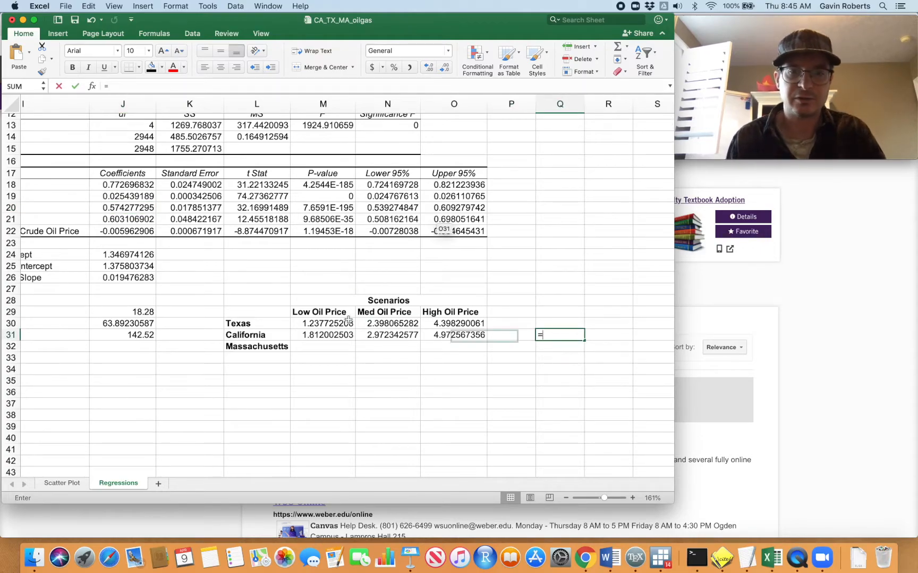
pyautogui.click(323, 336)
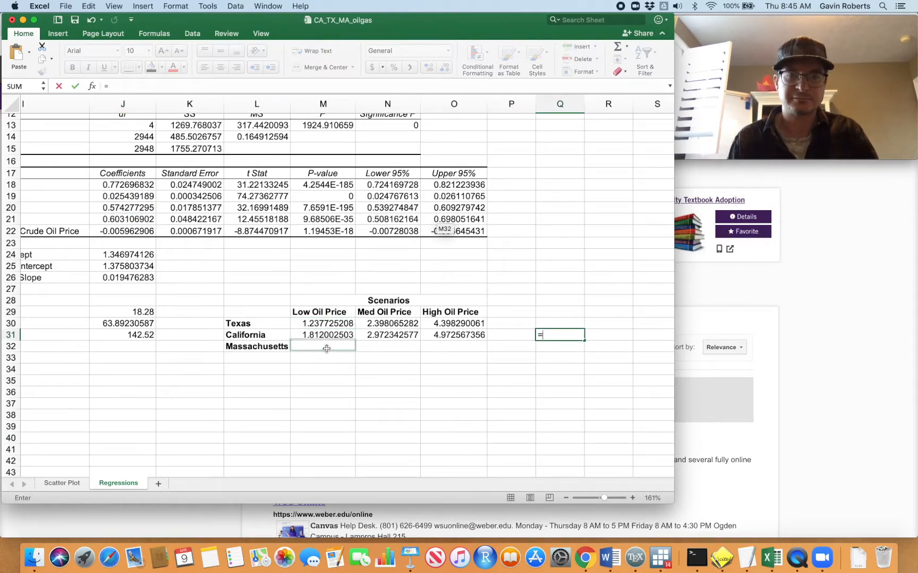
pyautogui.write('-')
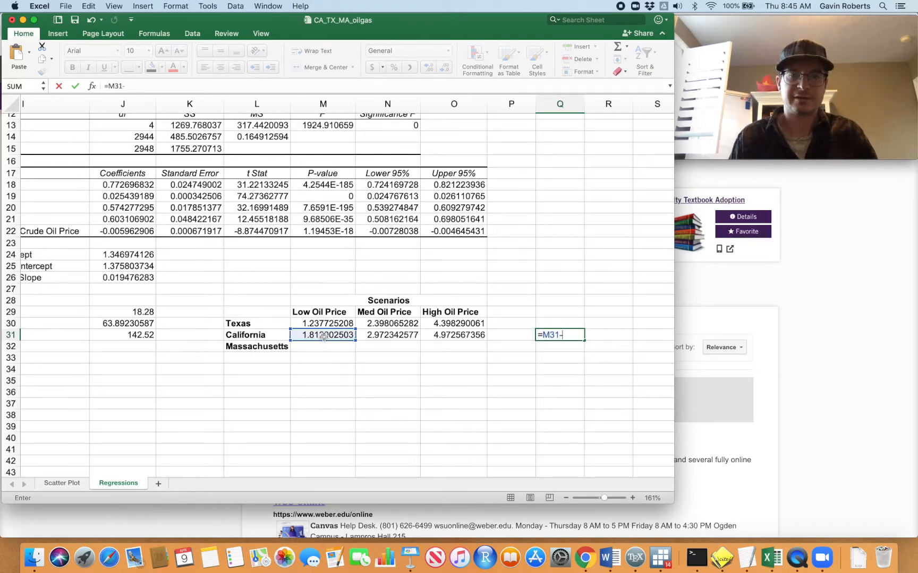
pyautogui.click(322, 323)
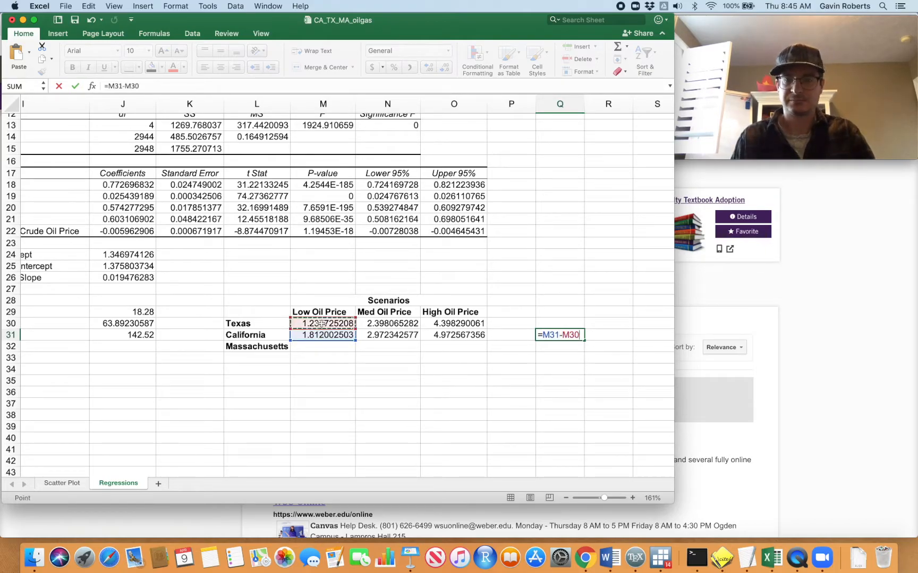
pyautogui.press('Return')
# Step: Fill the California minus Texas difference formula from Q31 across to S31 for the medium and high oil price scenarios
pyautogui.hscroll(2, 505, 362)
pyautogui.click(526, 342)
pyautogui.moveTo(548, 347); pyautogui.dragTo(636, 348)
pyautogui.click(544, 385)
pyautogui.click(538, 343)
pyautogui.click(474, 398)
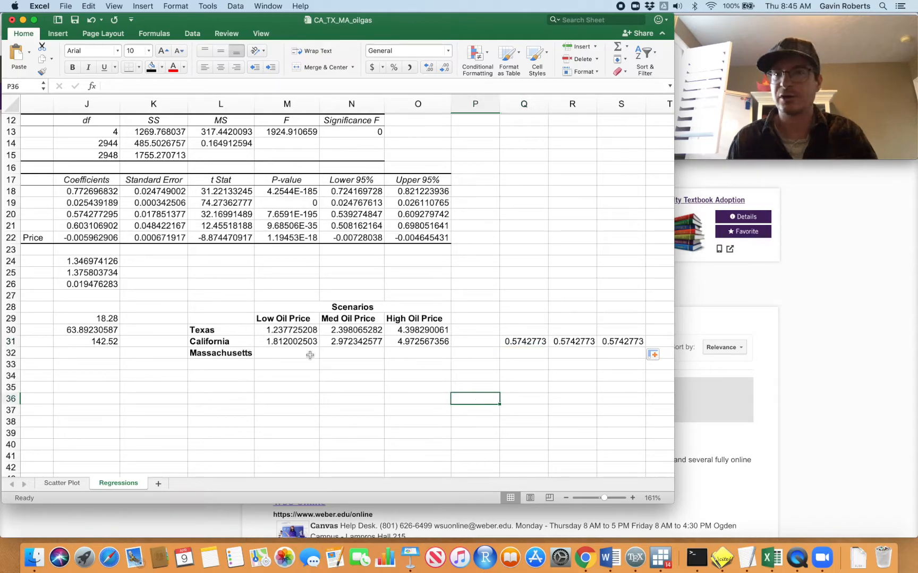
# Step: Compare the California coefficient in J20 with the California minus Texas price differences in Q31:S31
pyautogui.scroll(5, 309, 355)
pyautogui.hscroll(-3, 310, 355)
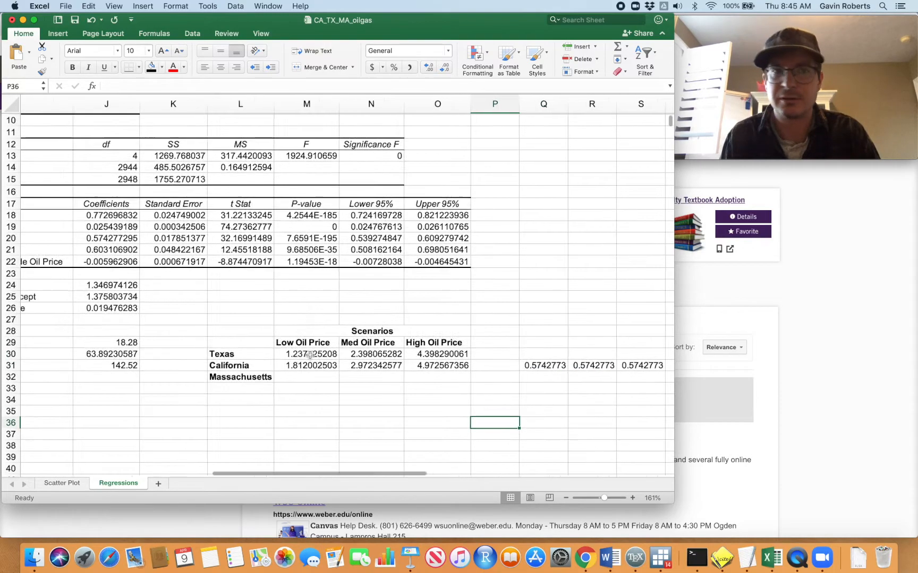
pyautogui.click(266, 292)
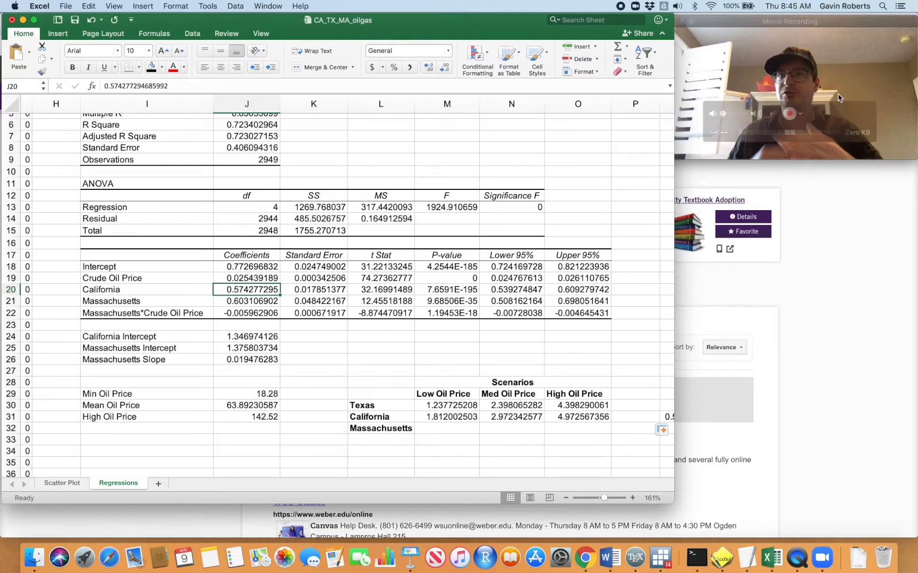
pyautogui.scroll(-5, 571, 329)
pyautogui.hscroll(4, 574, 328)
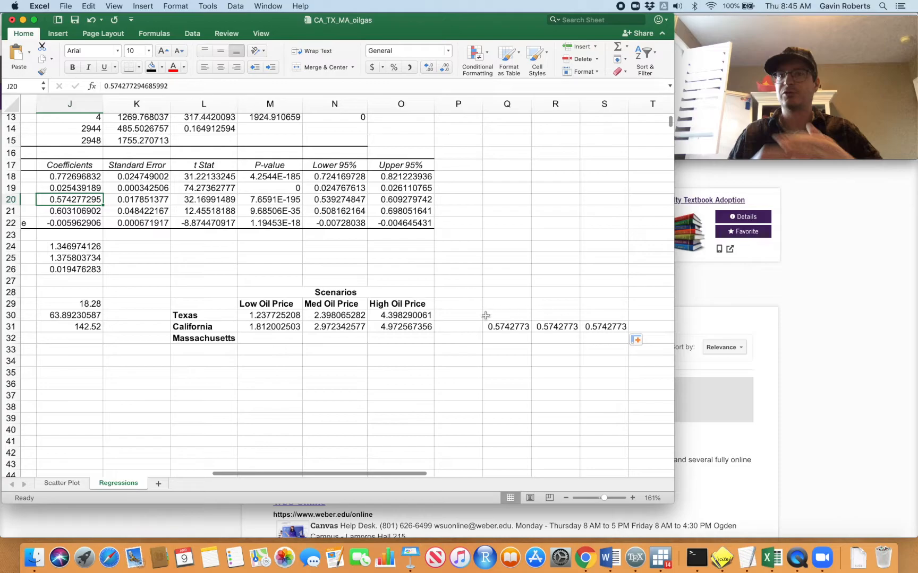
pyautogui.scroll(3, 486, 347)
pyautogui.hscroll(-2, 486, 347)
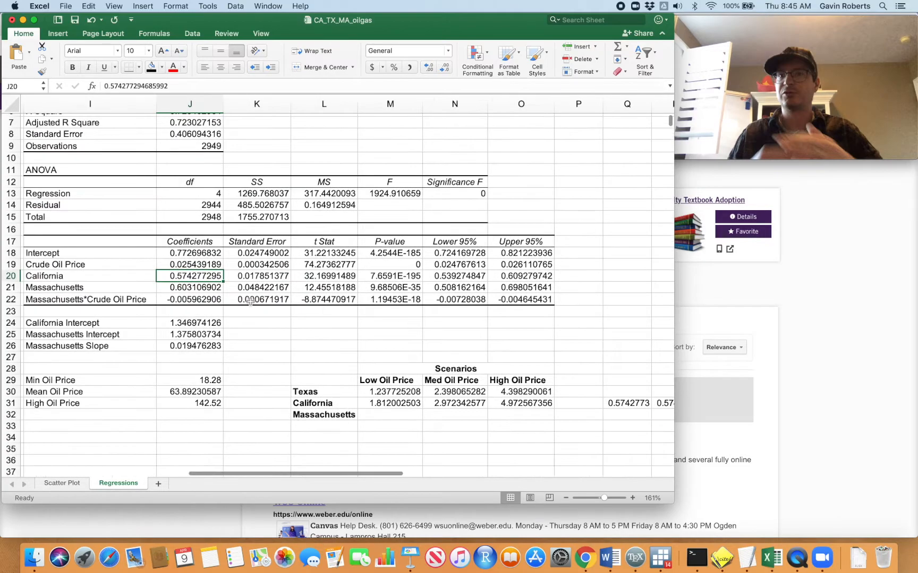
pyautogui.scroll(-5, 455, 352)
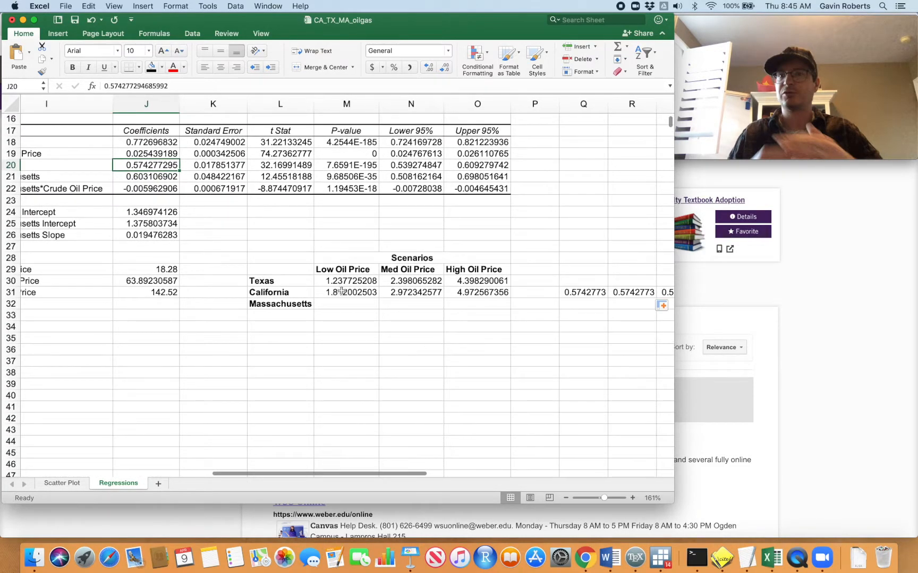
pyautogui.hscroll(2, 548, 276)
pyautogui.scroll(1, 549, 276)
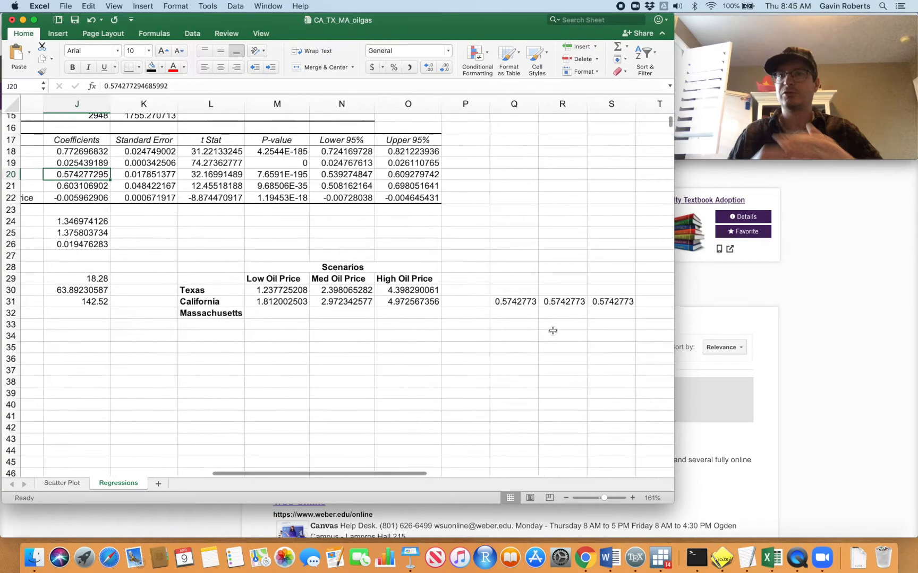
# Step: Clear the California minus Texas price differences from Q31:S31
pyautogui.moveTo(626, 300); pyautogui.dragTo(515, 300)
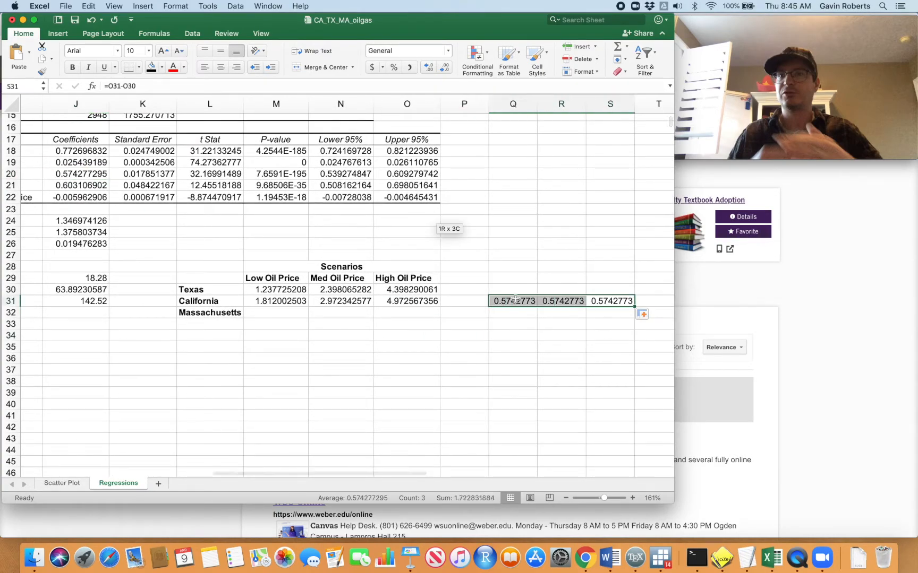
pyautogui.press('Delete')
pyautogui.click(500, 322)
# Step: Switch to QuickTime Player, dismiss the movie recording window, open a new one and shrink it so the spreadsheet is uncovered
pyautogui.click(821, 96)
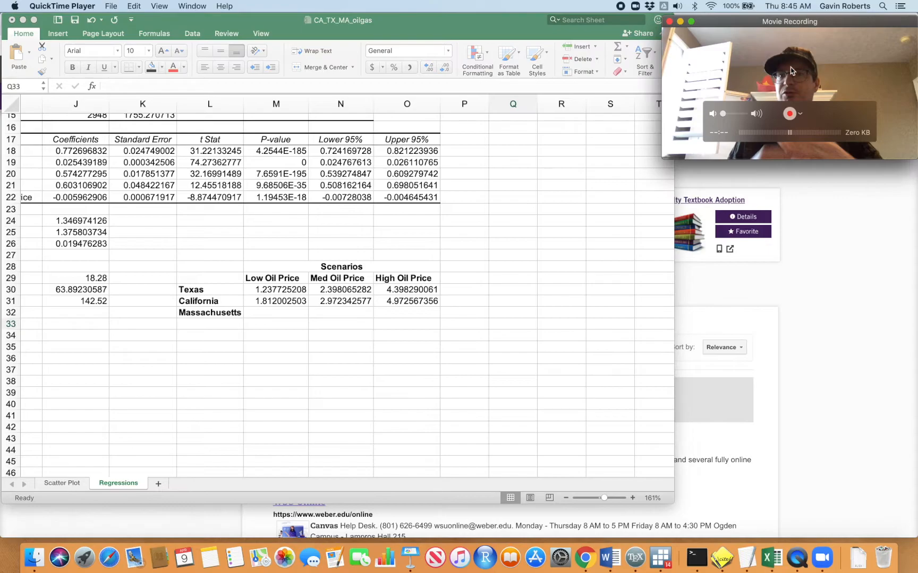
pyautogui.moveTo(675, 26); pyautogui.dragTo(664, 24)
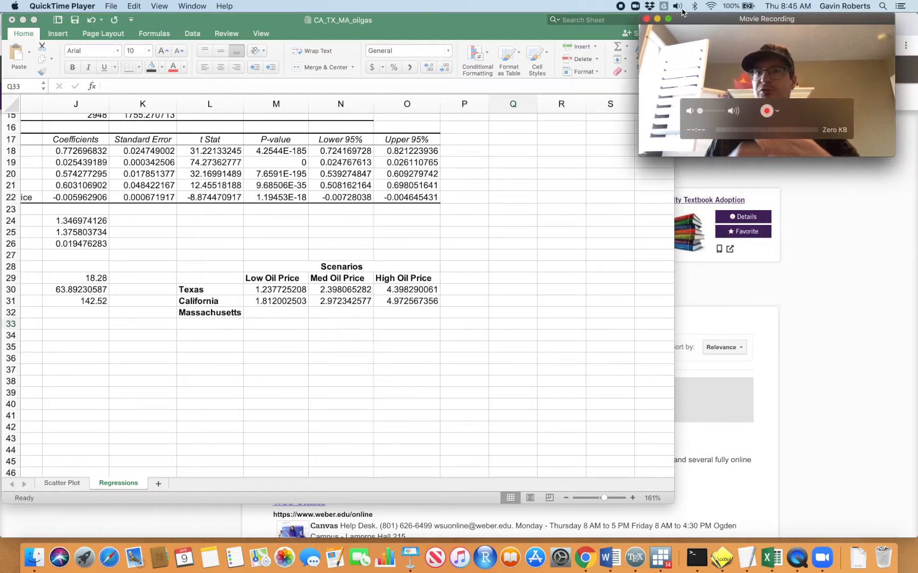
pyautogui.click(658, 18)
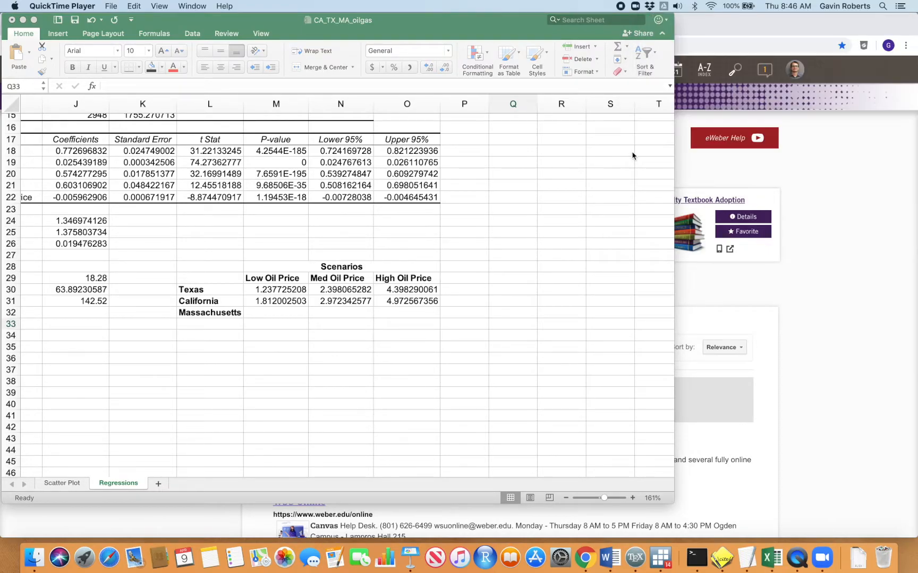
pyautogui.click(115, 7)
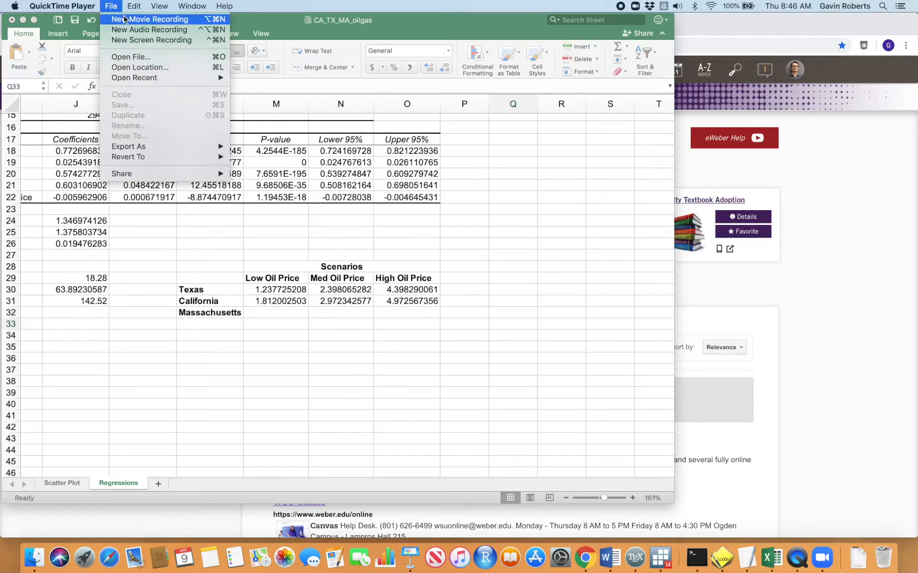
pyautogui.click(119, 18)
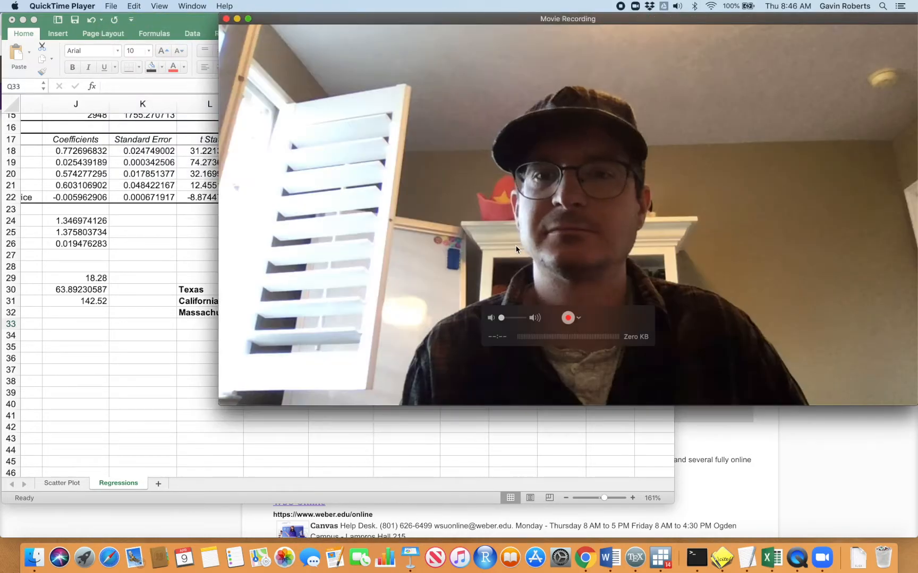
pyautogui.moveTo(221, 403); pyautogui.dragTo(674, 260)
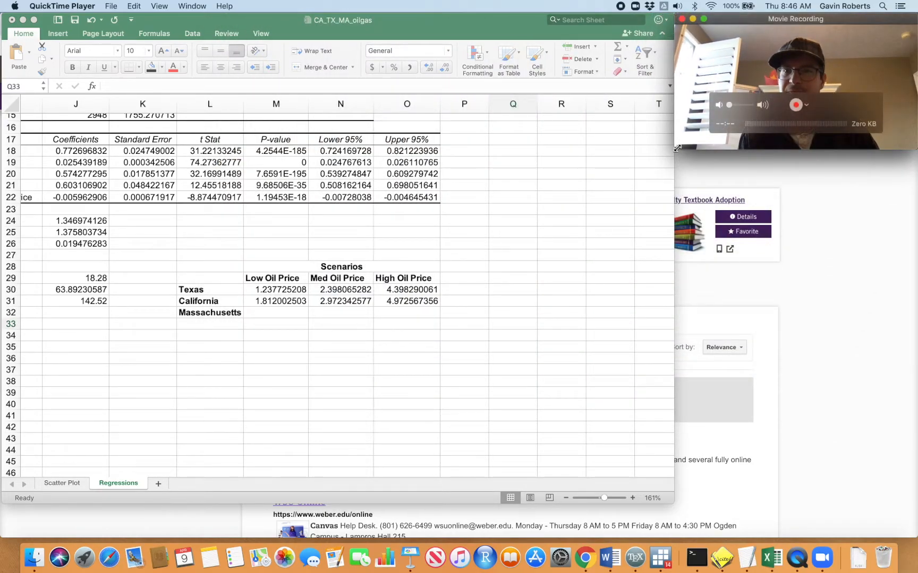
pyautogui.moveTo(674, 149); pyautogui.dragTo(684, 143)
# Step: Back in Excel, examine the Massachusetts coefficients in J21 and J22 and the Massachusetts intercept and slope formulas in J25 and J26
pyautogui.click(498, 362)
pyautogui.hscroll(-5, 408, 301)
pyautogui.scroll(-3, 407, 301)
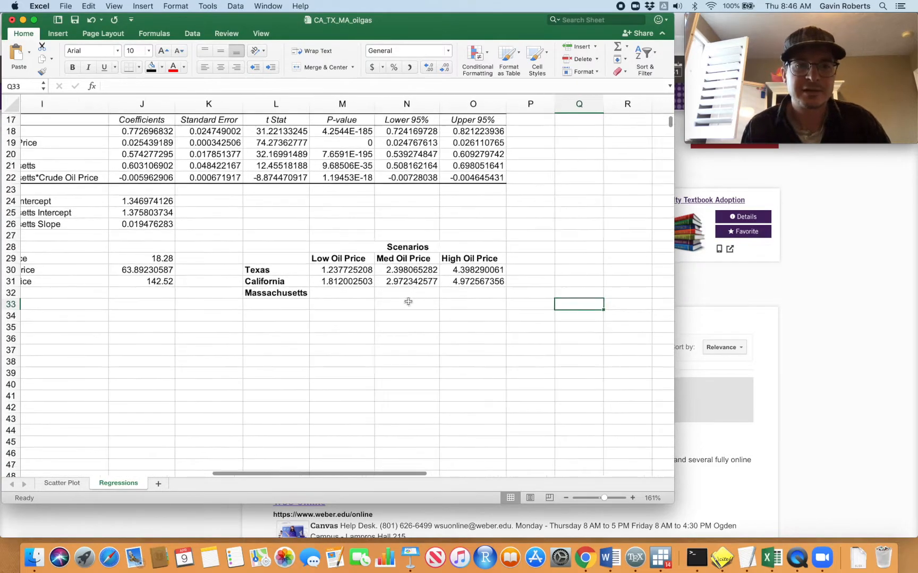
pyautogui.scroll(3, 408, 301)
pyautogui.hscroll(-2, 408, 302)
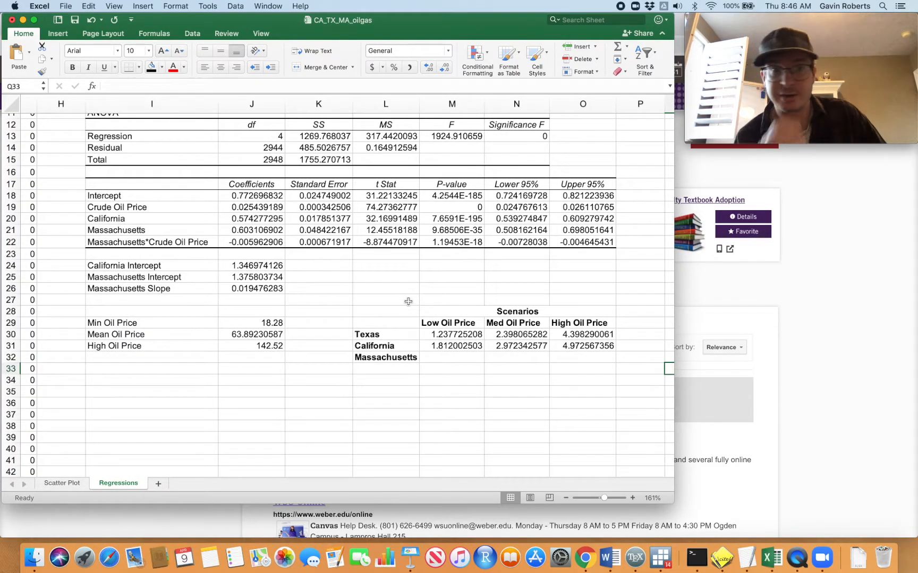
pyautogui.click(264, 231)
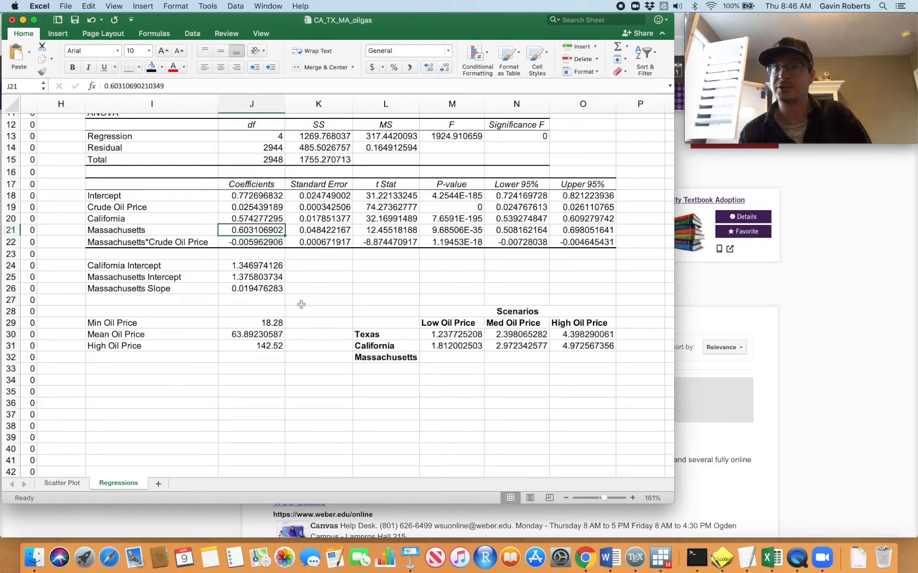
pyautogui.click(251, 243)
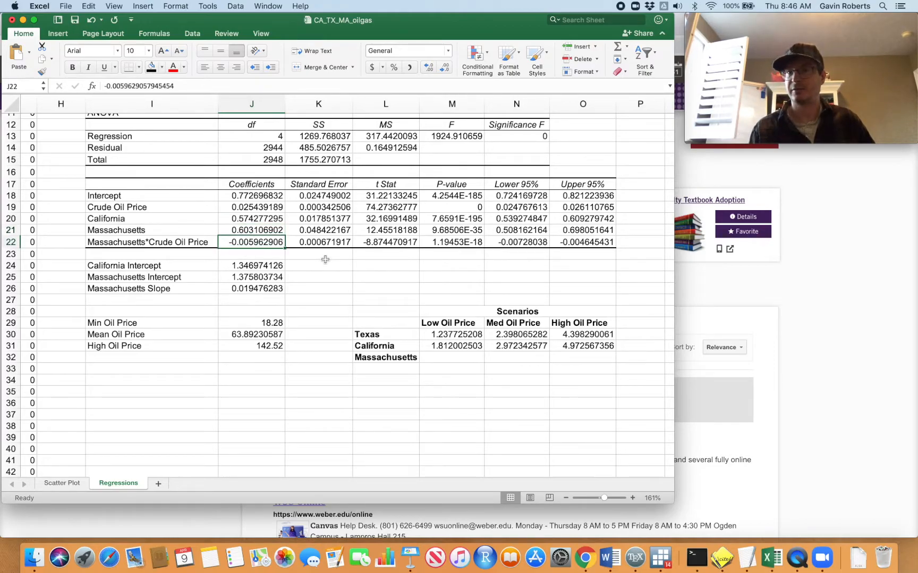
pyautogui.doubleClick(249, 276)
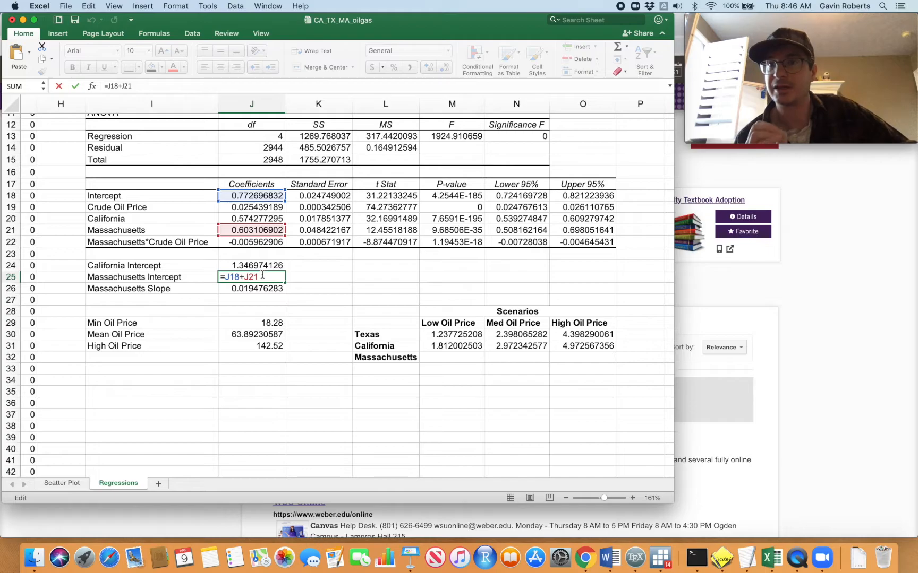
pyautogui.press('Return')
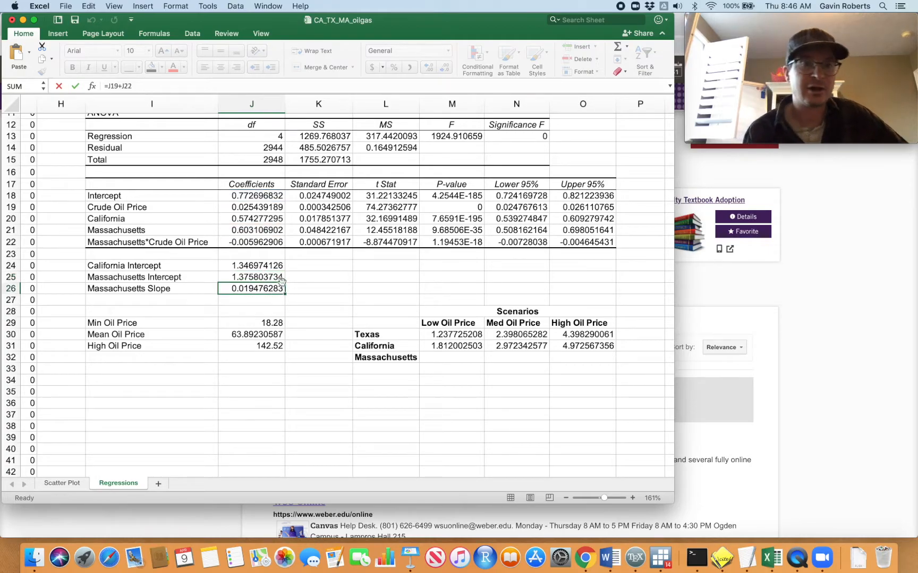
pyautogui.doubleClick(251, 288)
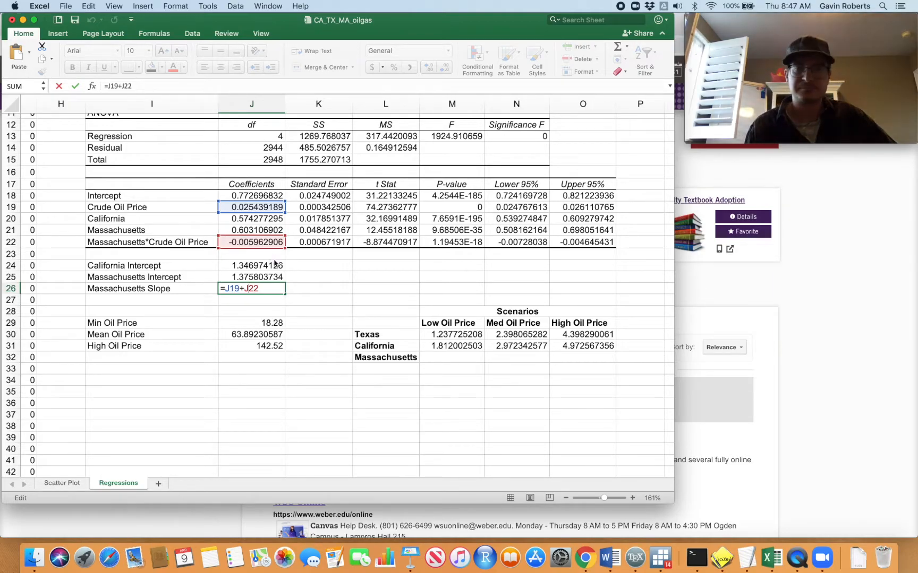
pyautogui.press('Return')
# Step: Calculate the Massachusetts low oil price prediction in M32 from its intercept, slope and the minimum oil price: =J25+J26*J29
pyautogui.click(345, 301)
pyautogui.scroll(-2, 394, 379)
pyautogui.click(452, 324)
pyautogui.write('=')
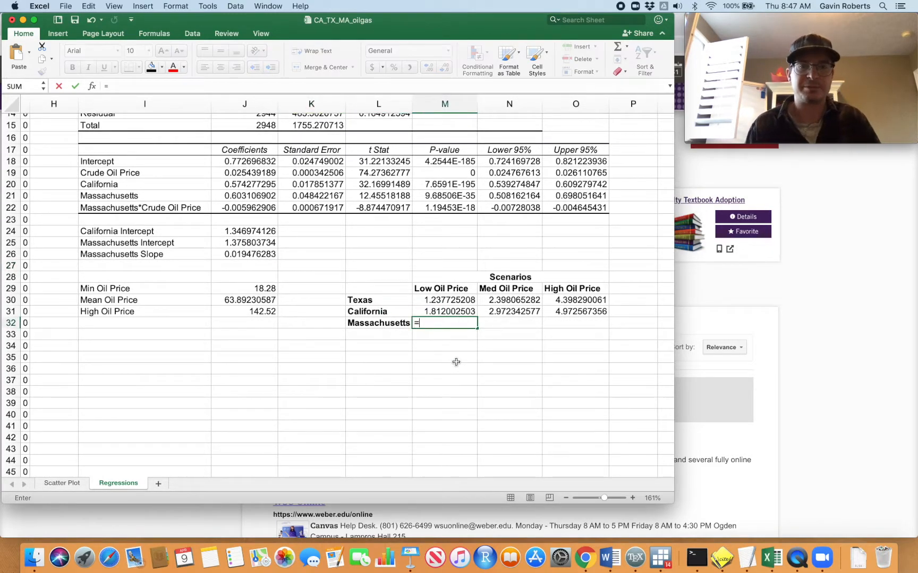
pyautogui.scroll(2, 384, 350)
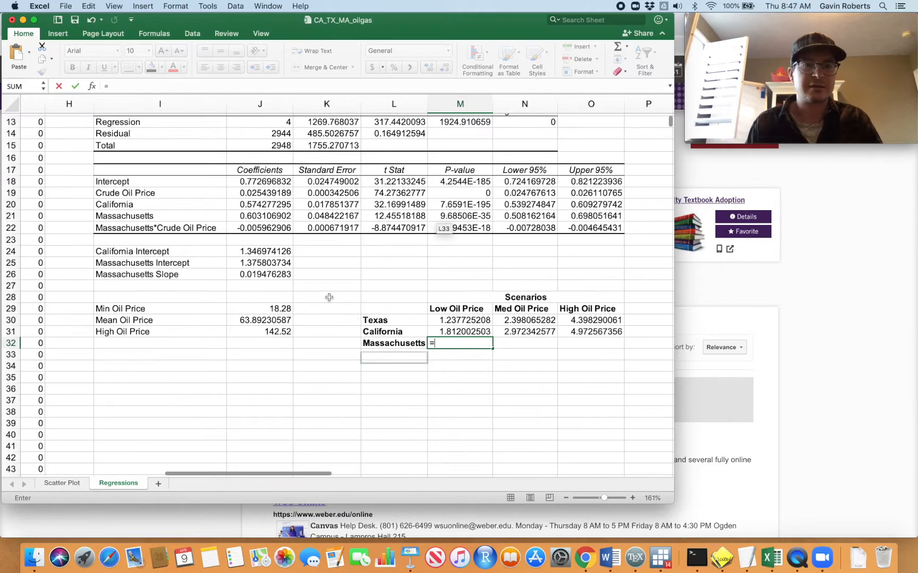
pyautogui.click(273, 261)
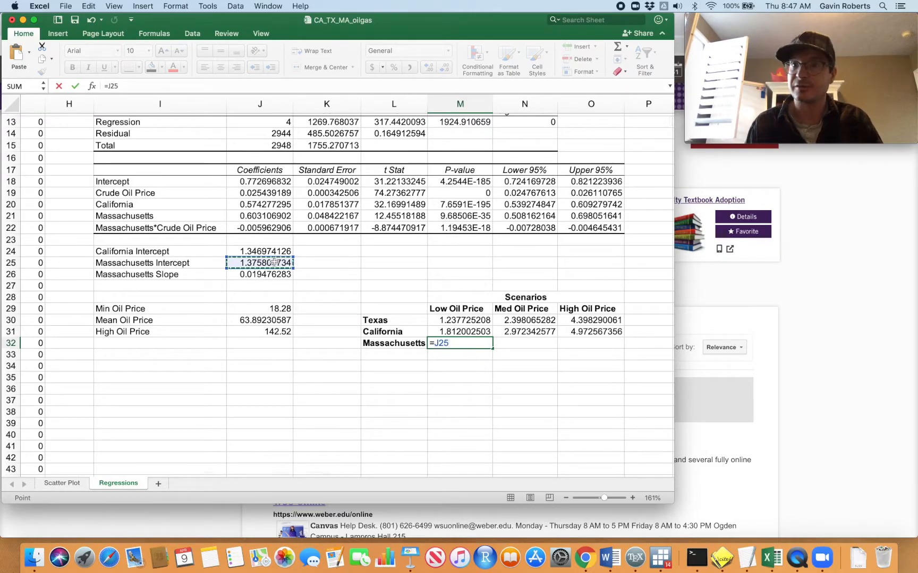
pyautogui.write('+')
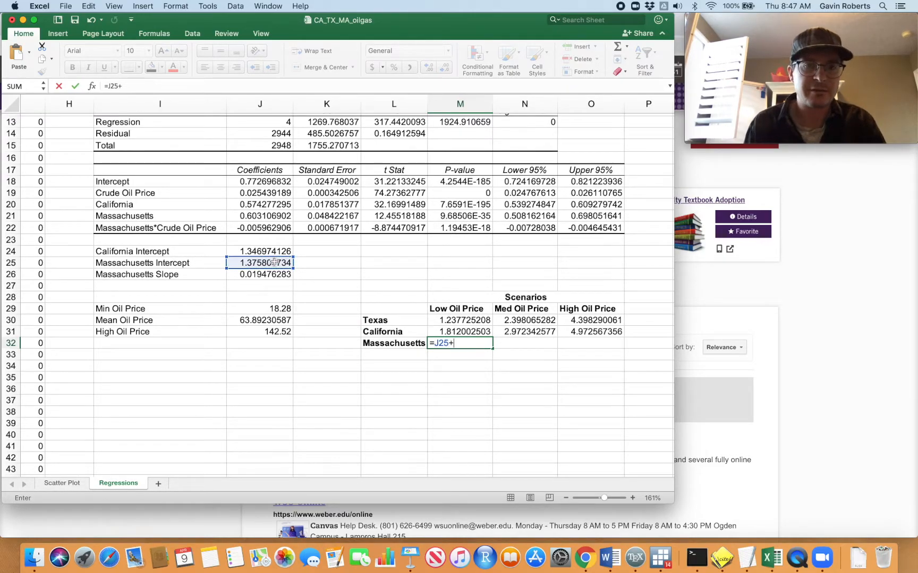
pyautogui.click(267, 274)
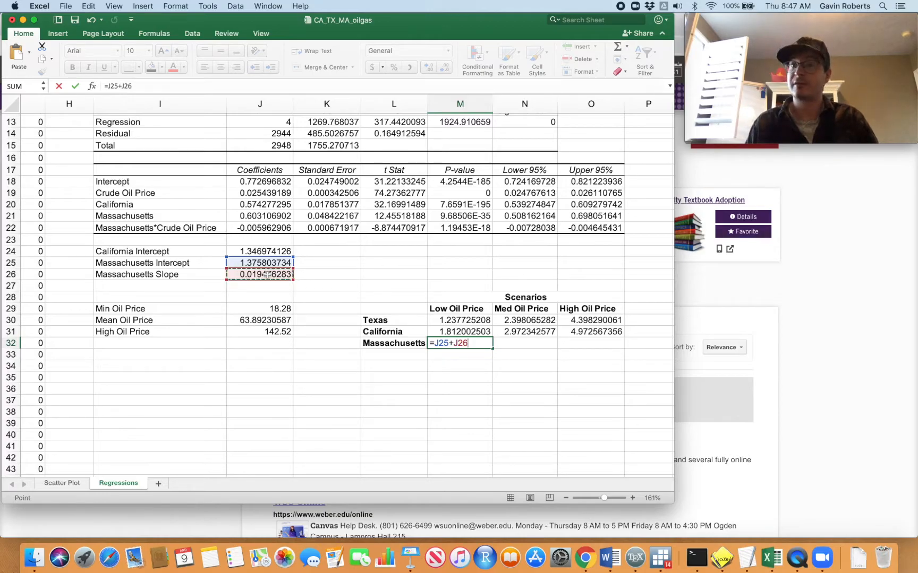
pyautogui.write('*')
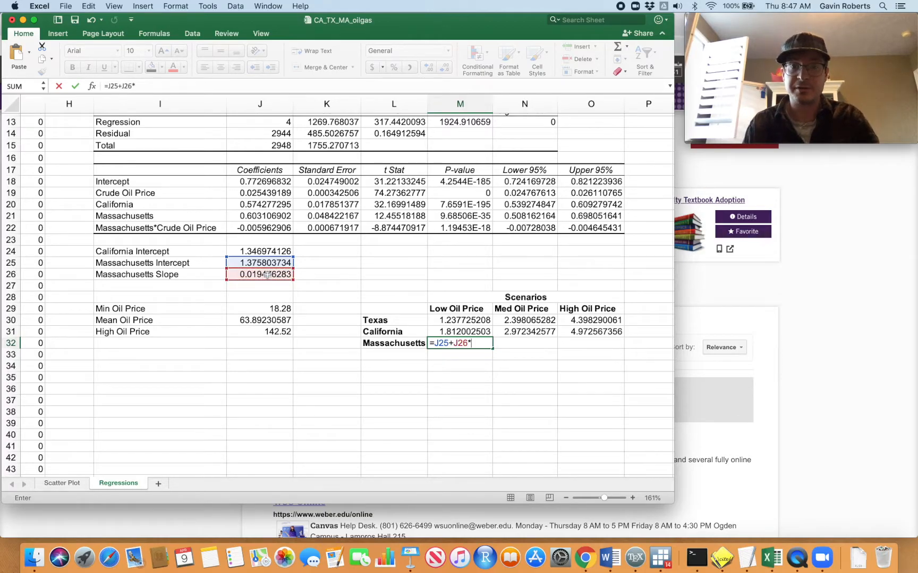
pyautogui.click(277, 312)
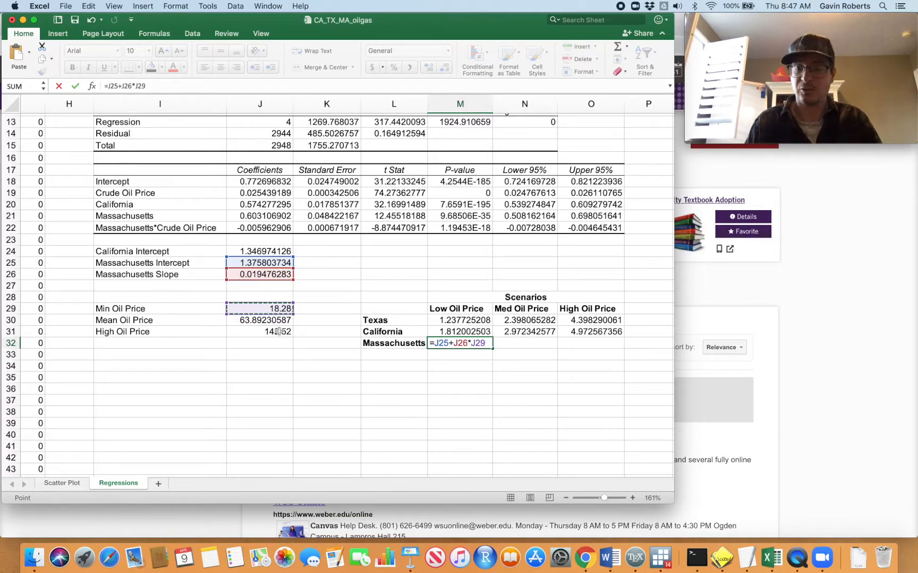
pyautogui.press('Return')
# Step: Calculate the Massachusetts medium oil price prediction in N32 using the mean oil price: =J25+J26*J30
pyautogui.click(523, 344)
pyautogui.write('=')
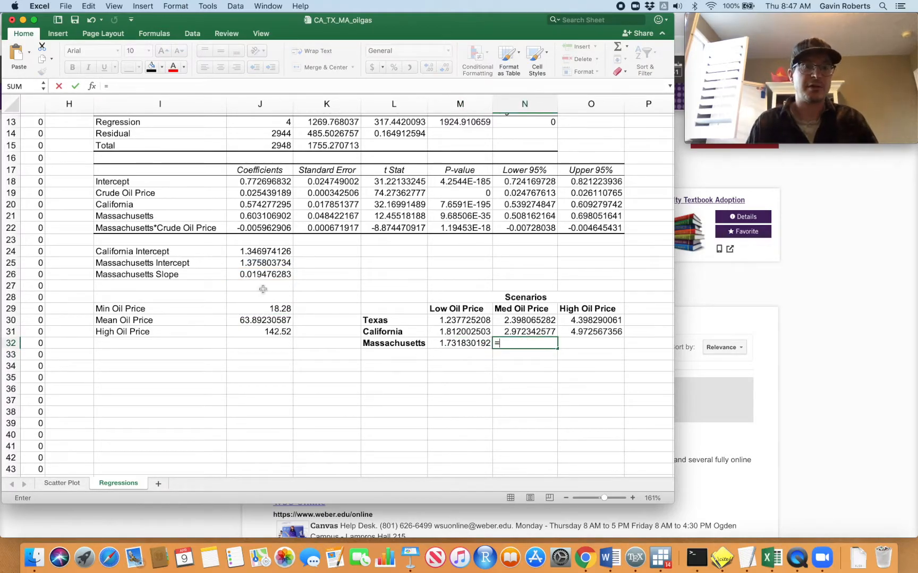
pyautogui.click(235, 264)
pyautogui.write('+')
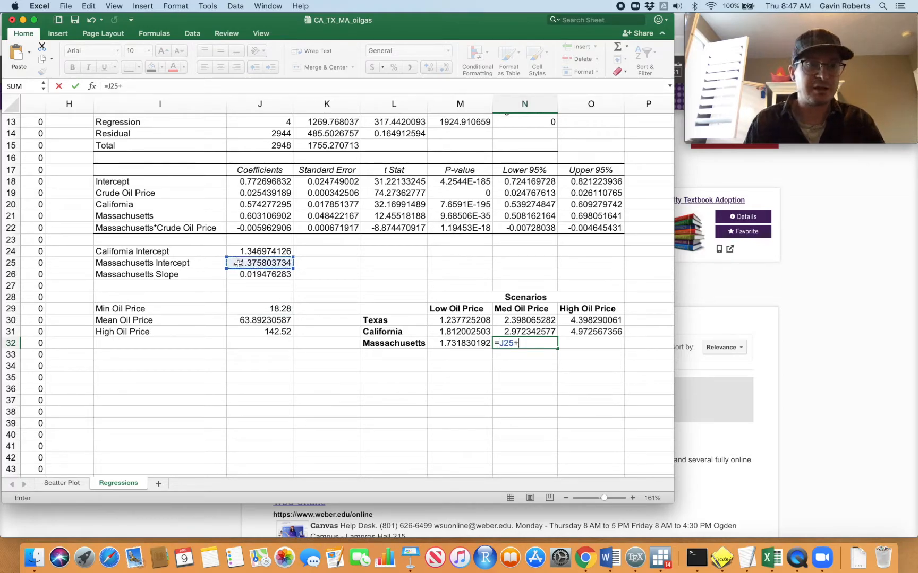
pyautogui.click(261, 275)
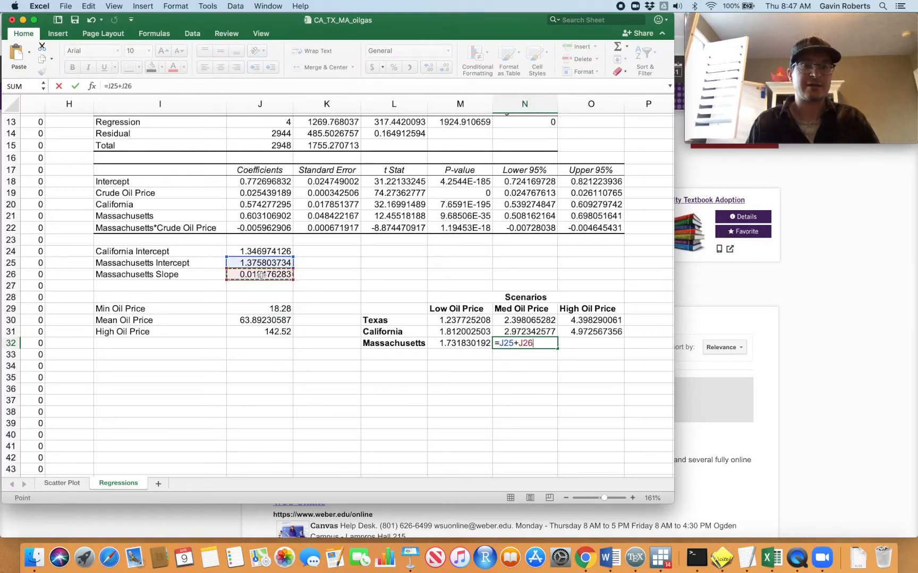
pyautogui.write('*')
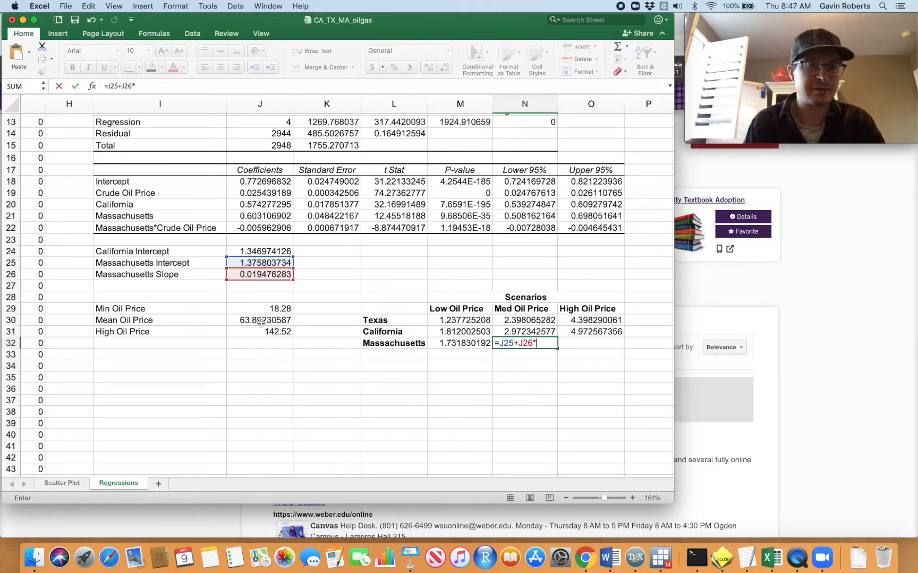
pyautogui.click(261, 321)
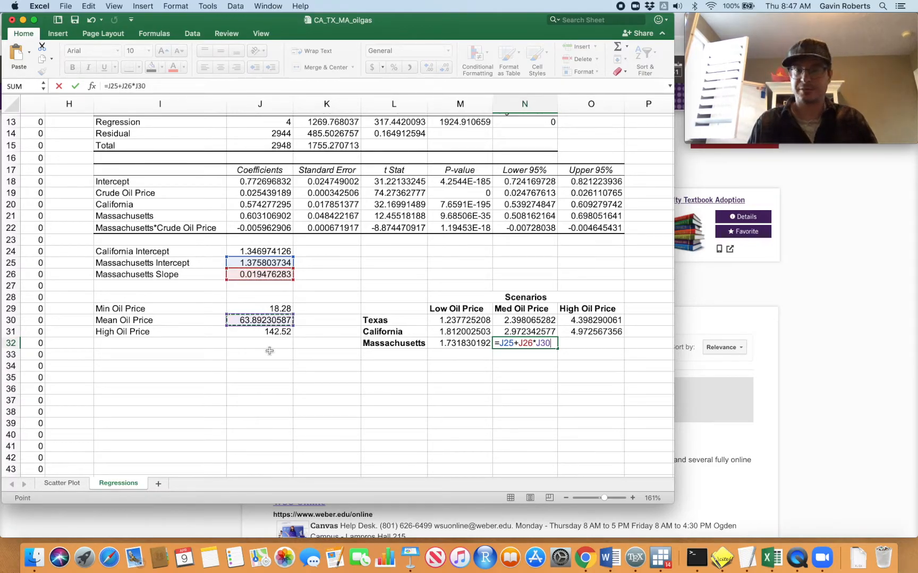
pyautogui.press('Return')
# Step: Calculate the Massachusetts high oil price prediction in O32 using the high oil price: =J25+J26*J31
pyautogui.click(594, 345)
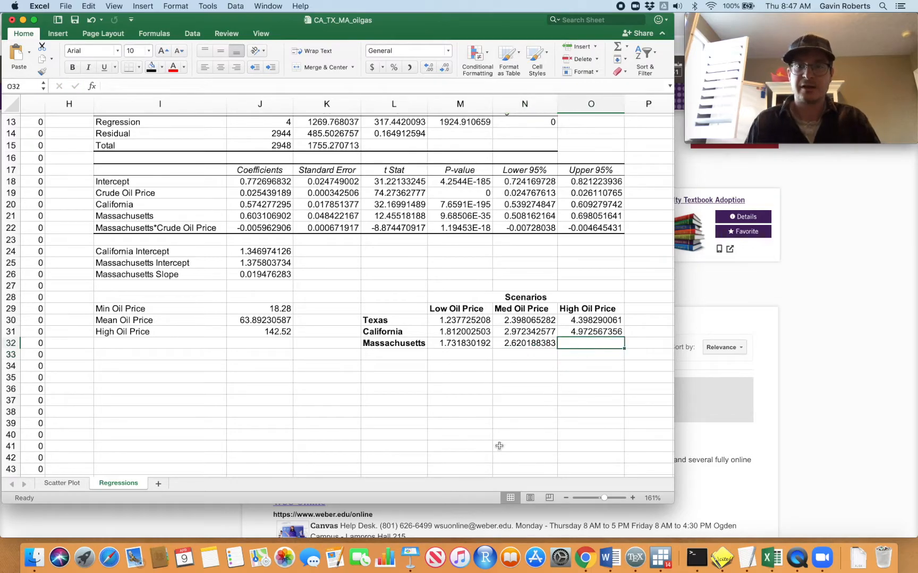
pyautogui.write('=')
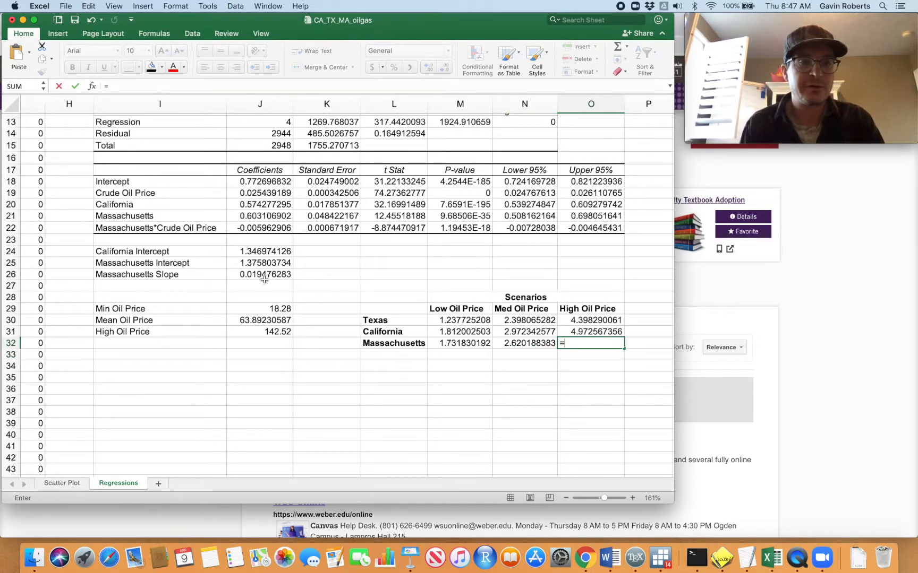
pyautogui.click(270, 264)
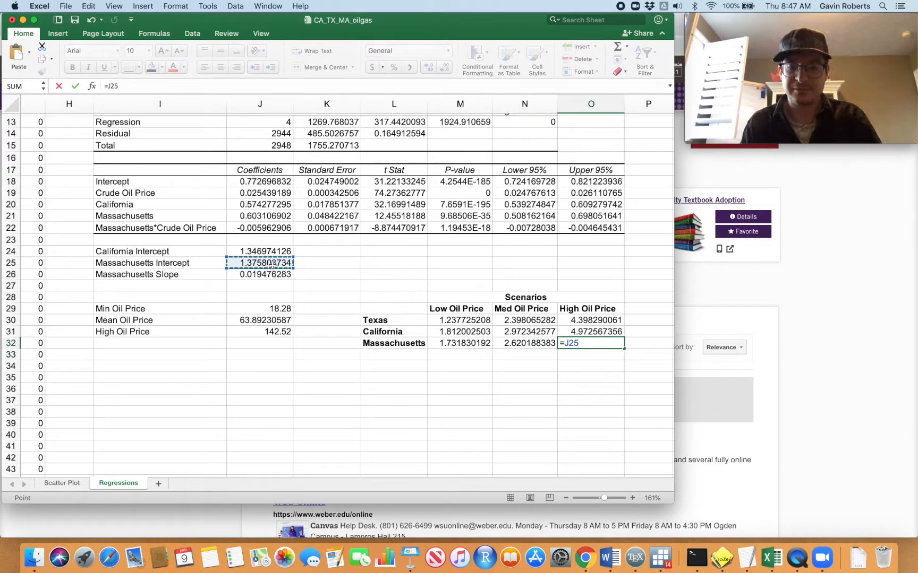
pyautogui.write('+')
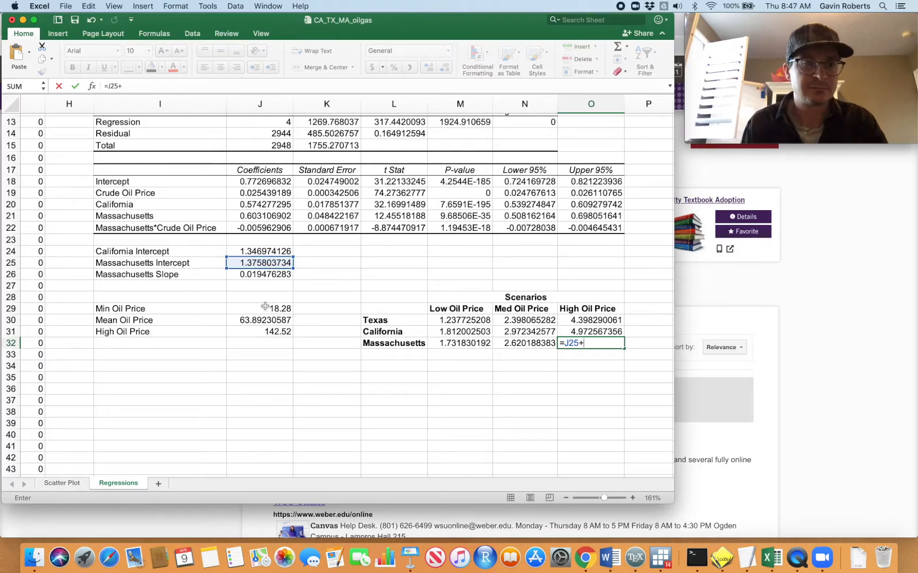
pyautogui.click(248, 276)
pyautogui.write('*')
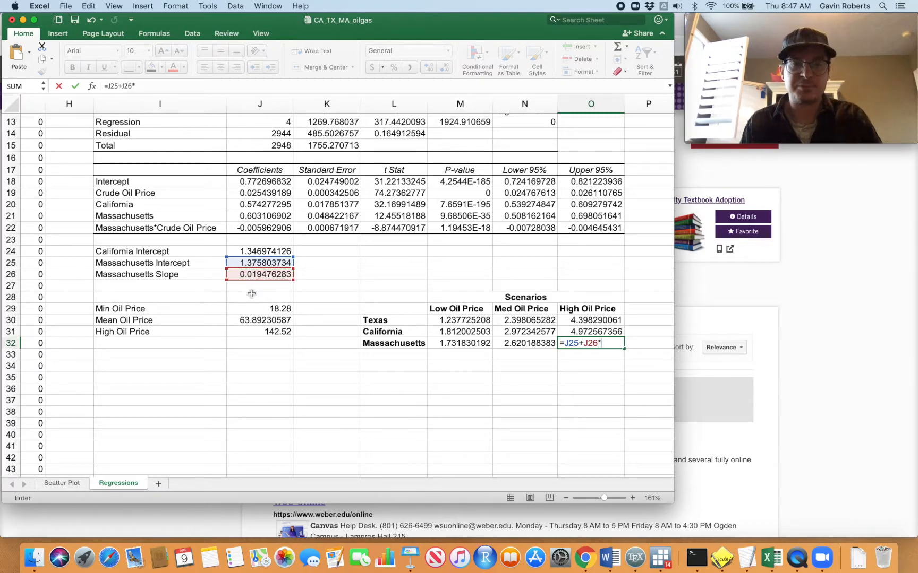
pyautogui.click(263, 333)
pyautogui.press('Return')
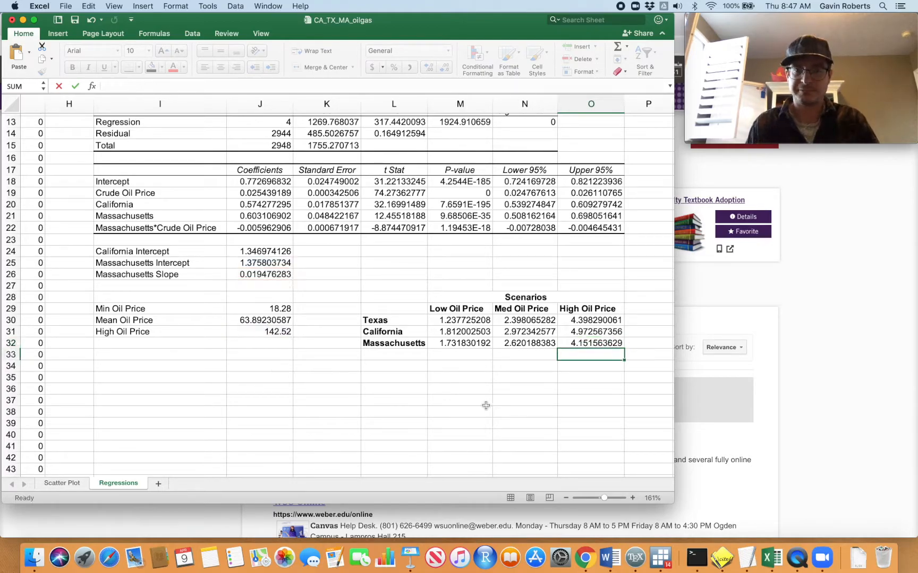
# Step: Review the Massachusetts predictions in M32:O32 across the low, medium and high oil price scenarios against the other states
pyautogui.hscroll(1, 486, 405)
pyautogui.scroll(1, 486, 405)
pyautogui.scroll(-3, 486, 405)
pyautogui.click(491, 275)
pyautogui.click(462, 277)
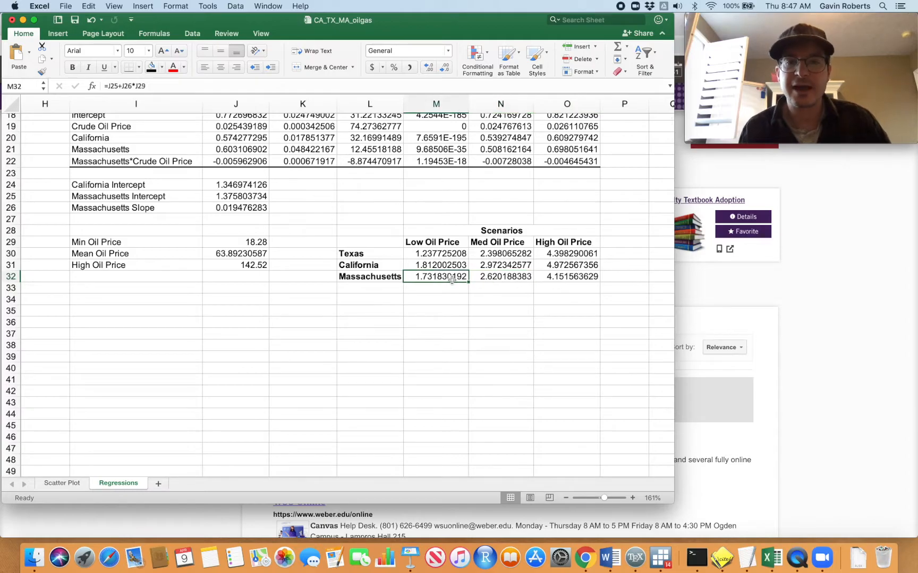
pyautogui.click(501, 277)
pyautogui.click(558, 282)
pyautogui.click(438, 278)
pyautogui.click(496, 279)
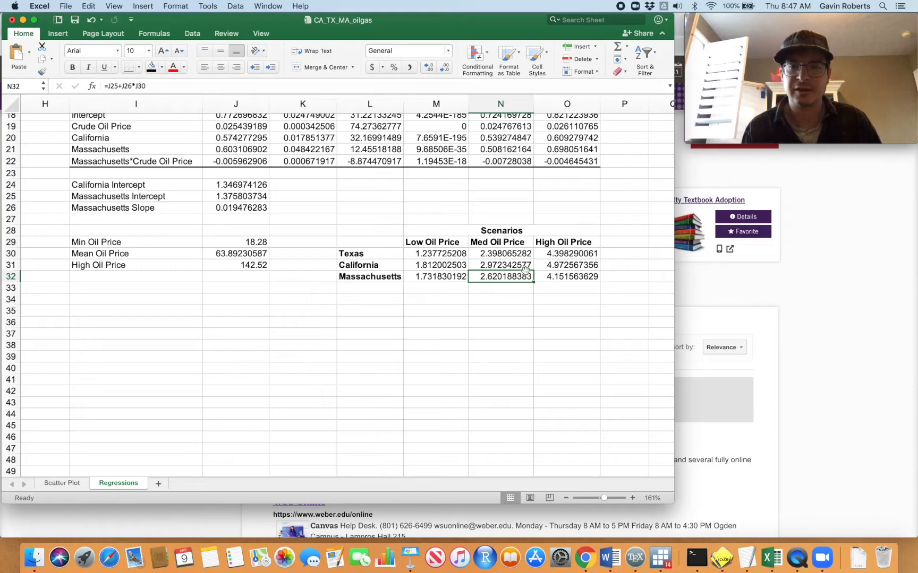
pyautogui.click(573, 278)
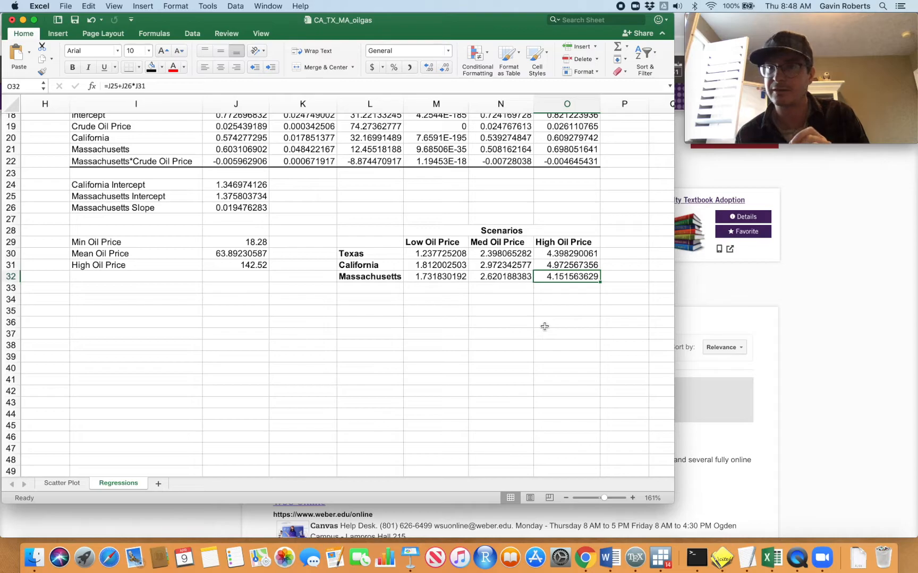
# Step: Examine the California, Massachusetts and crude oil interaction coefficients alongside the Massachusetts slope and the crude oil price coefficient
pyautogui.click(561, 302)
pyautogui.click(566, 278)
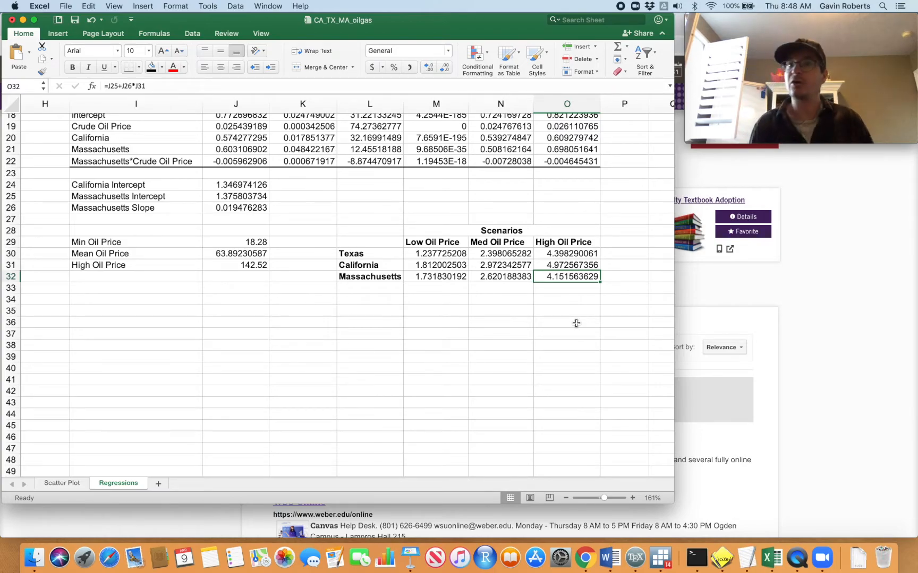
pyautogui.scroll(5, 543, 301)
pyautogui.click(286, 215)
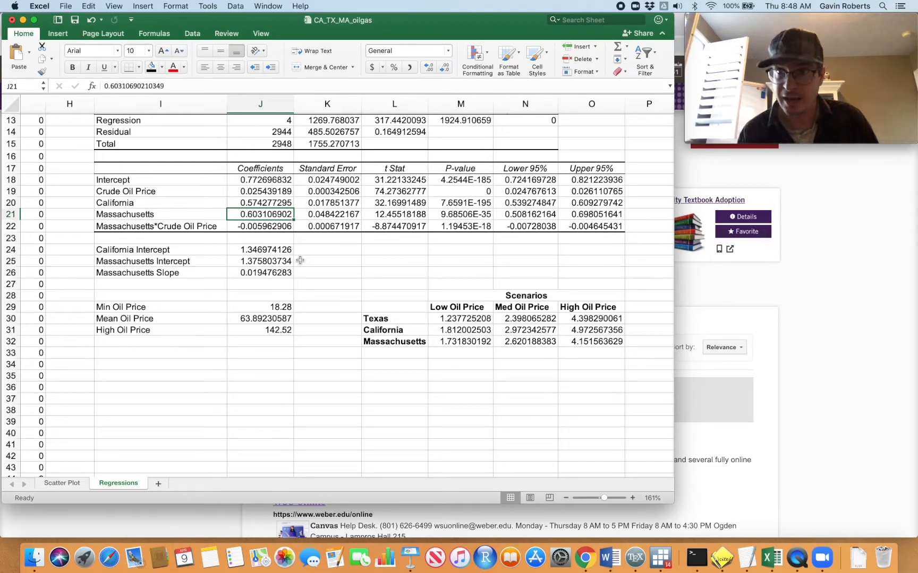
pyautogui.click(253, 199)
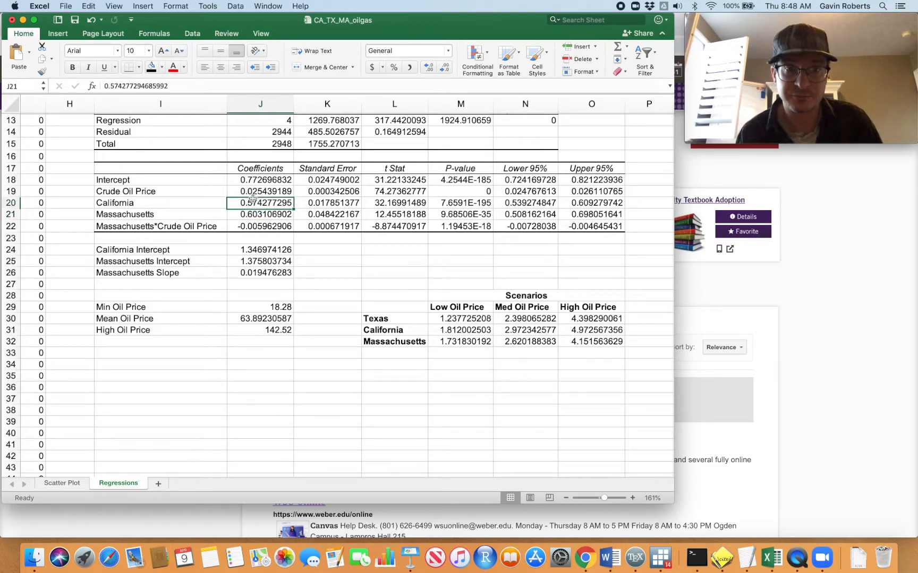
pyautogui.click(259, 215)
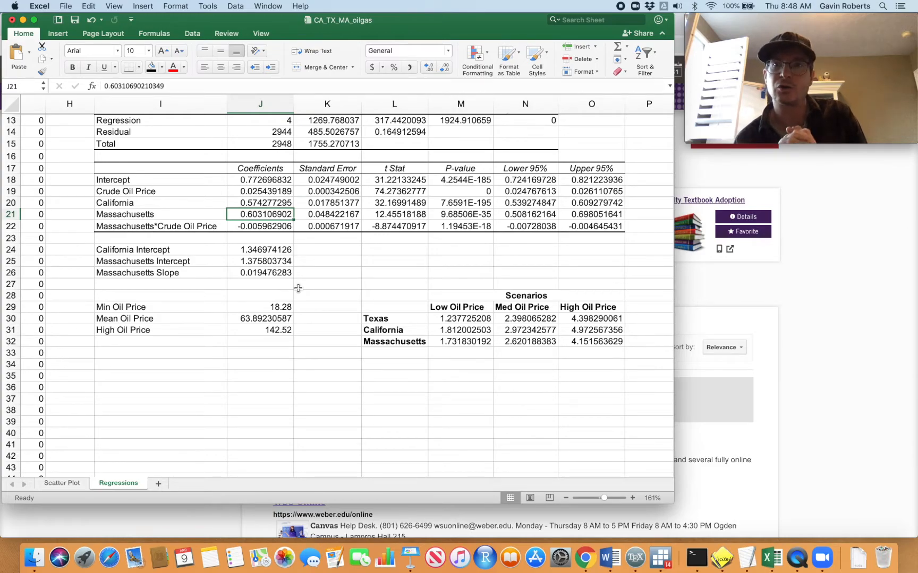
pyautogui.click(277, 227)
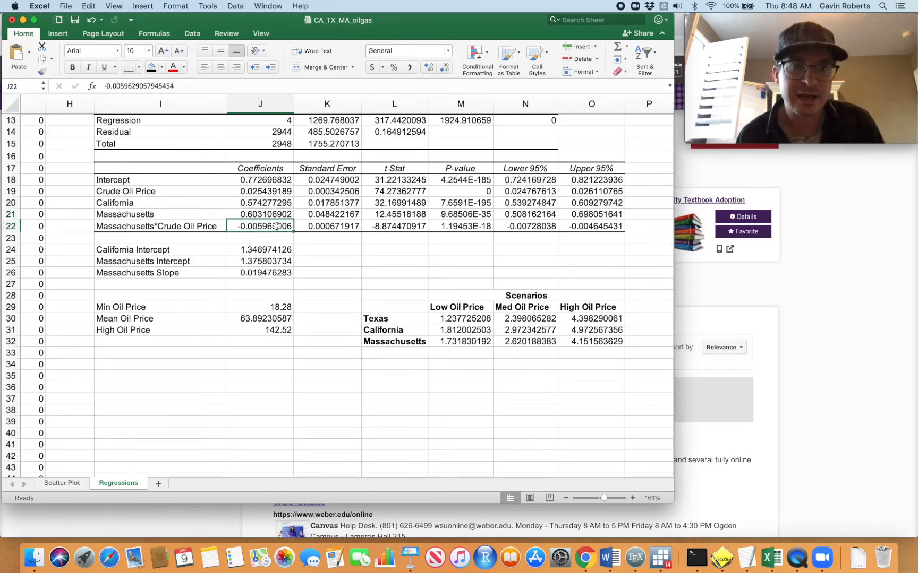
pyautogui.click(252, 276)
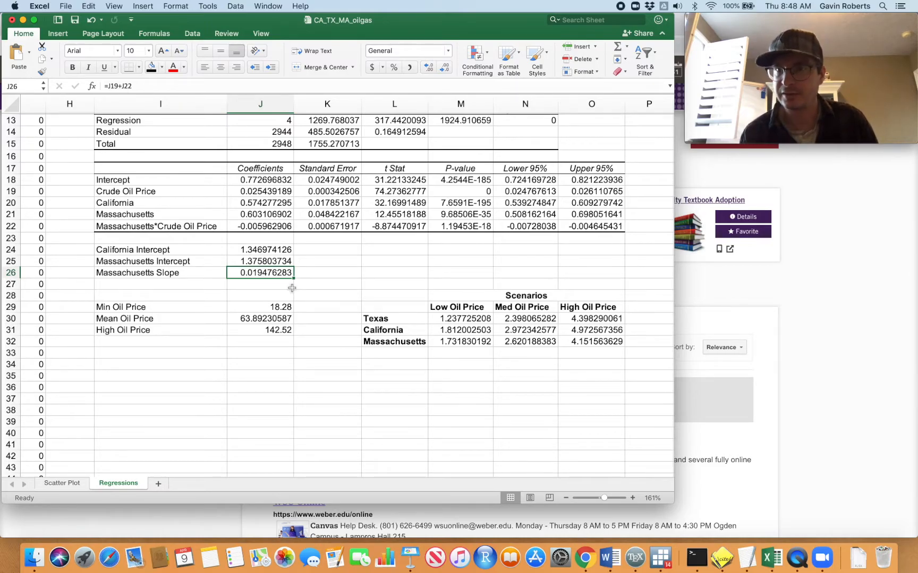
pyautogui.click(267, 192)
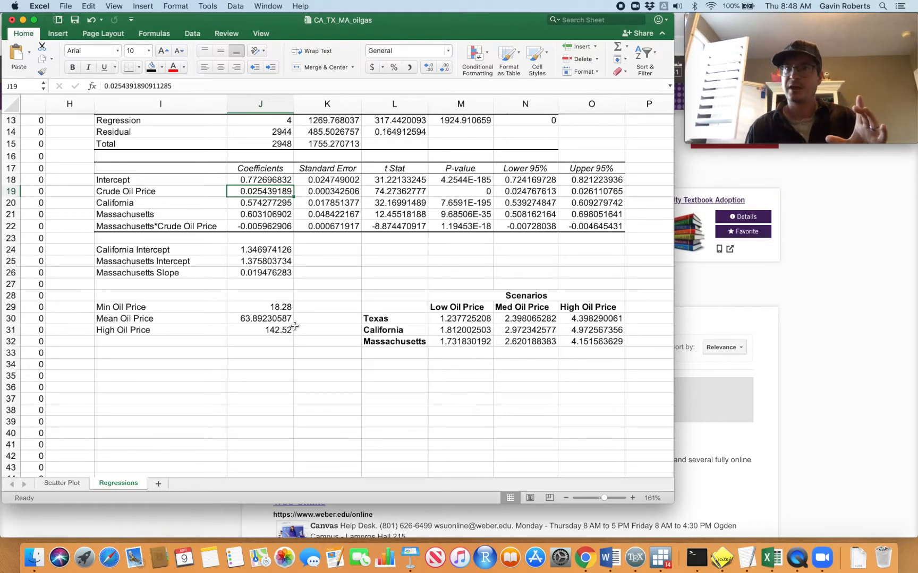
# Step: Compare the oil price range in J29:J31 with the Massachusetts predictions for the low and high oil price scenarios
pyautogui.moveTo(266, 308); pyautogui.dragTo(268, 330)
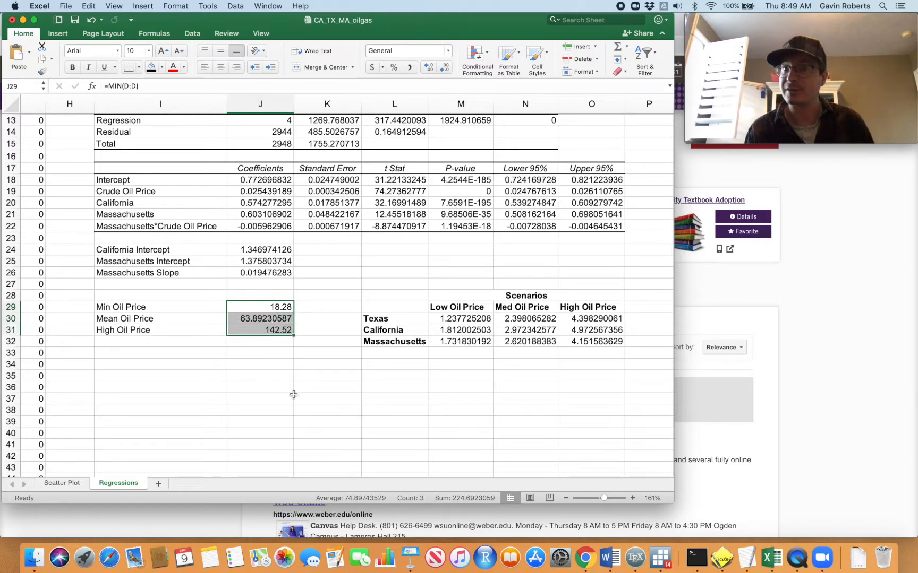
pyautogui.click(308, 384)
pyautogui.hscroll(2, 353, 359)
pyautogui.click(403, 349)
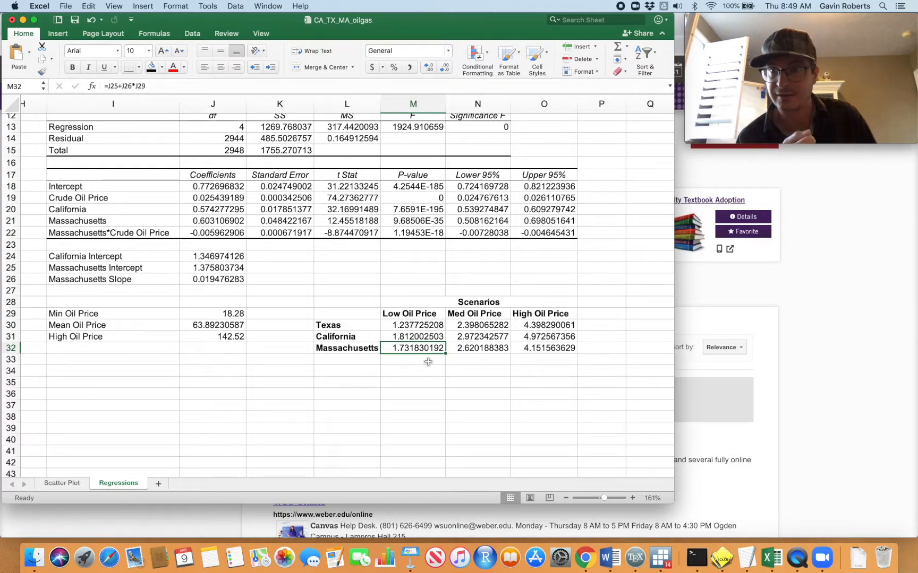
pyautogui.click(543, 350)
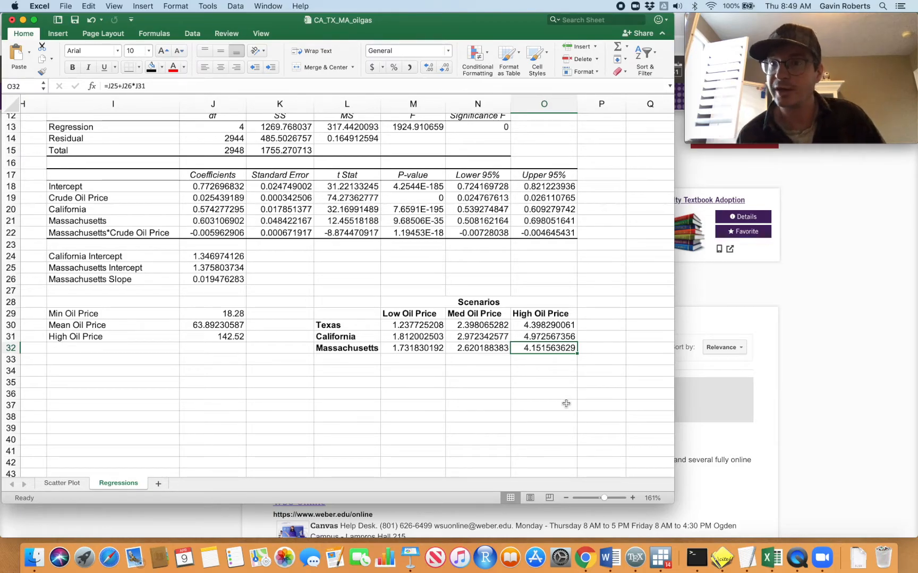
# Step: Calculate California's low oil price difference from Texas in Q31 with the formula =M31-M30
pyautogui.hscroll(5, 566, 404)
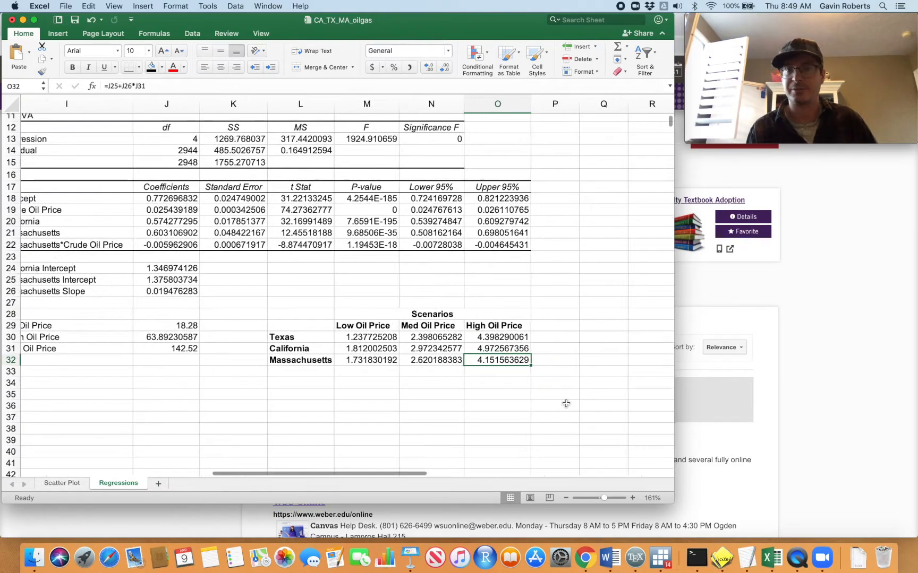
pyautogui.click(539, 363)
pyautogui.click(561, 361)
pyautogui.click(539, 350)
pyautogui.click(564, 351)
pyautogui.write('=')
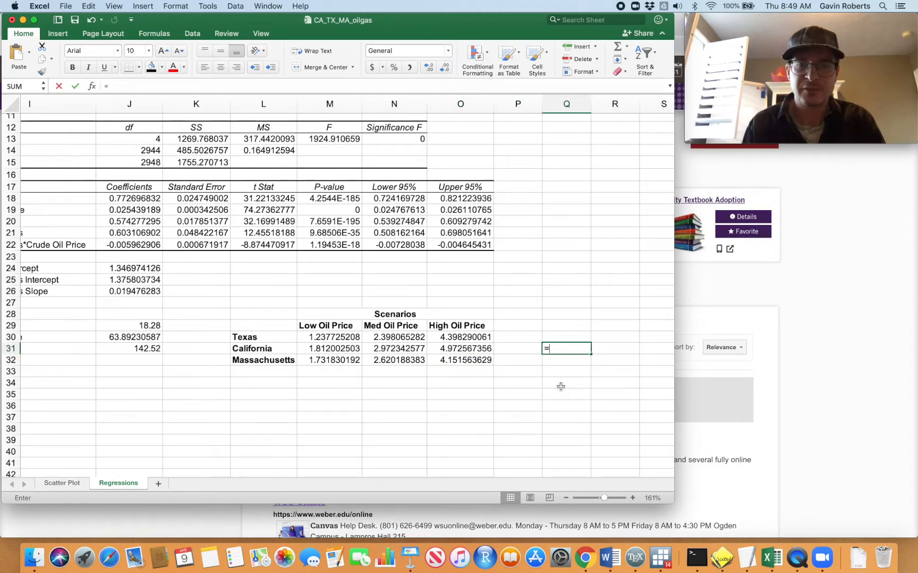
pyautogui.click(341, 351)
pyautogui.write('-')
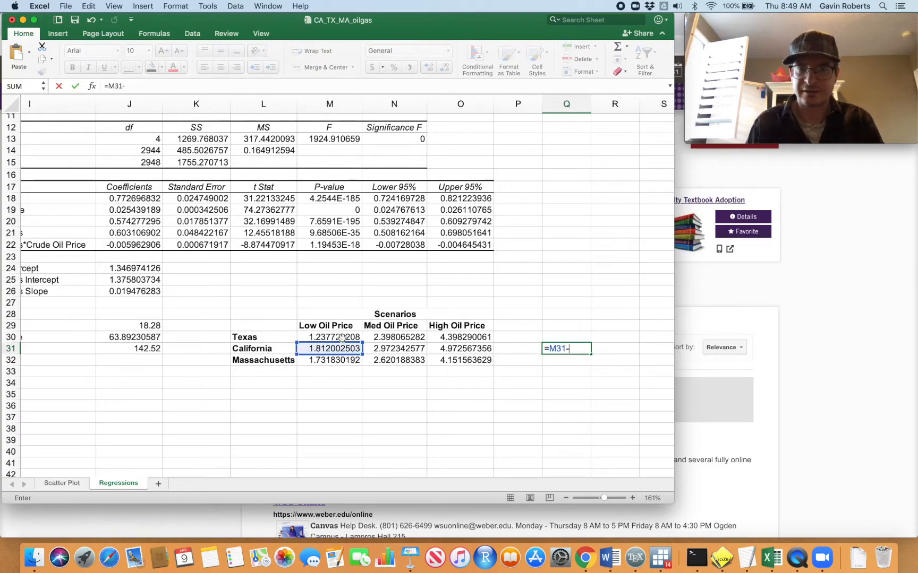
pyautogui.click(341, 339)
pyautogui.press('Return')
# Step: Fill the California difference formula from Q31 across to S31 for the medium and high oil price scenarios
pyautogui.hscroll(2, 467, 347)
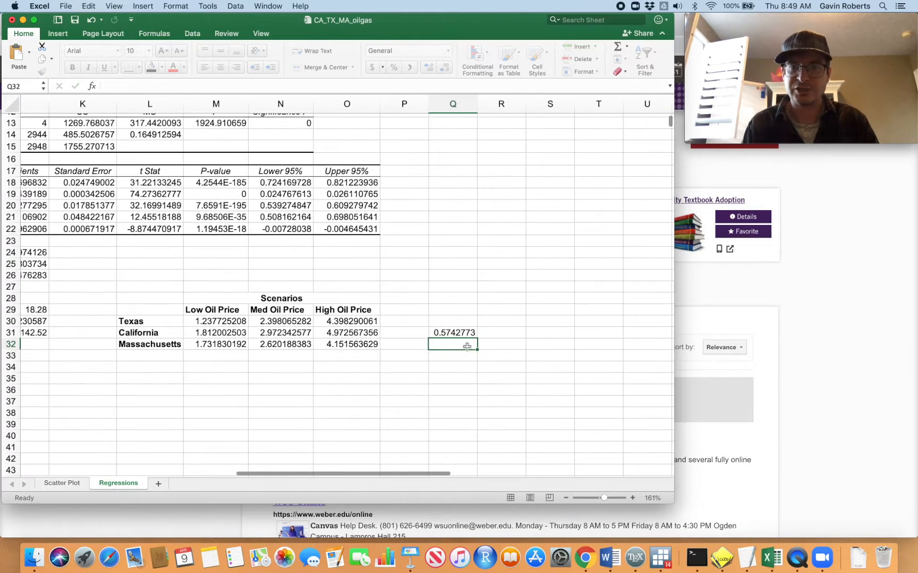
pyautogui.click(463, 333)
pyautogui.moveTo(477, 338); pyautogui.dragTo(566, 340)
# Step: Calculate Massachusetts's low oil price difference from Texas in Q32 with the formula =M32-M30
pyautogui.scroll(2, 471, 378)
pyautogui.hscroll(-1, 471, 379)
pyautogui.click(477, 371)
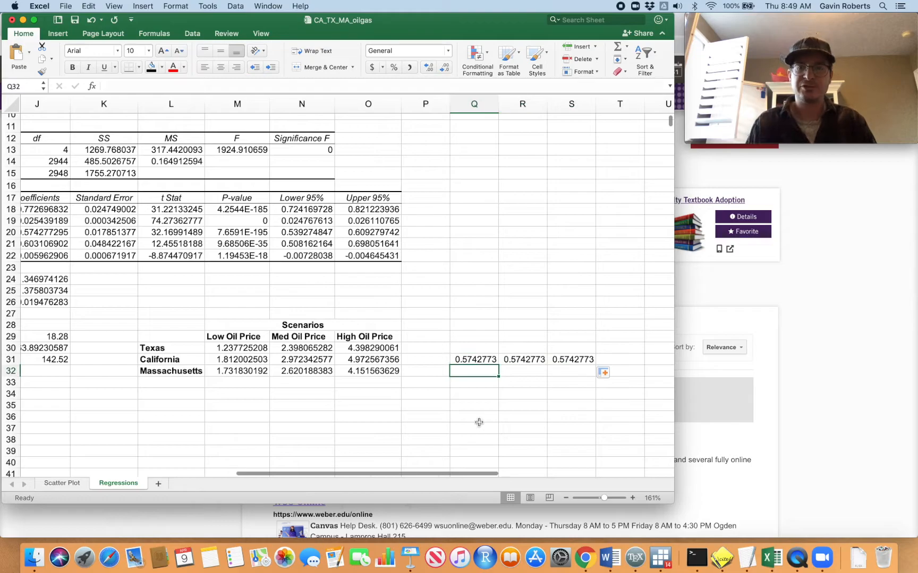
pyautogui.write('=')
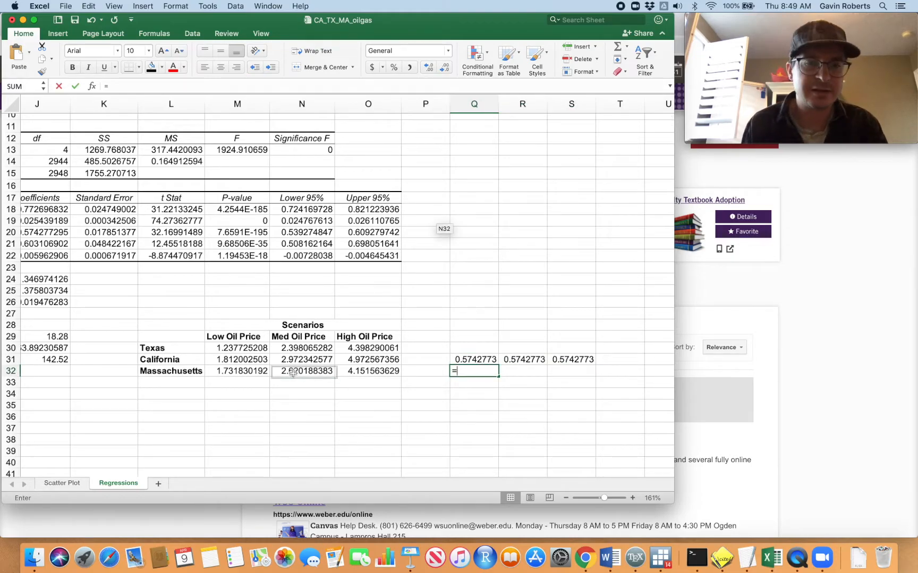
pyautogui.click(246, 371)
pyautogui.write('-')
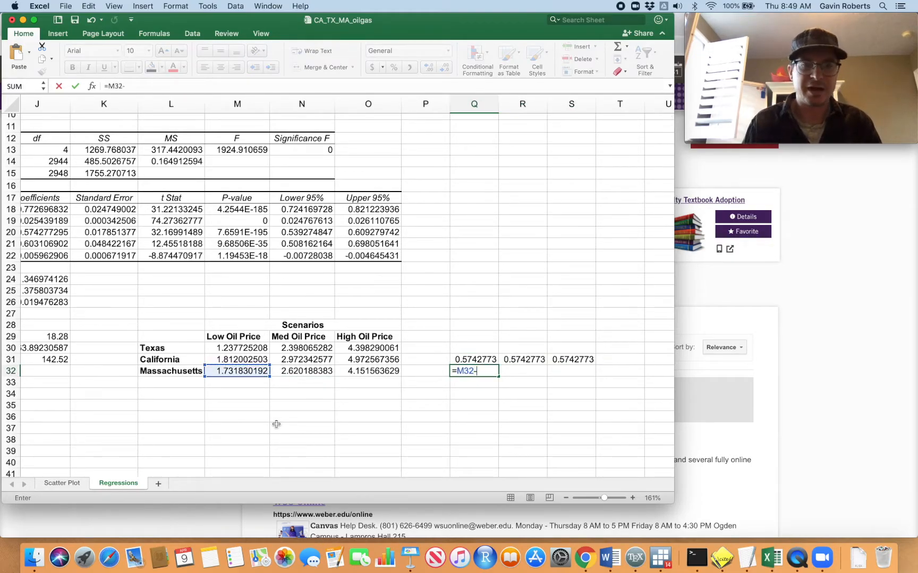
pyautogui.click(236, 350)
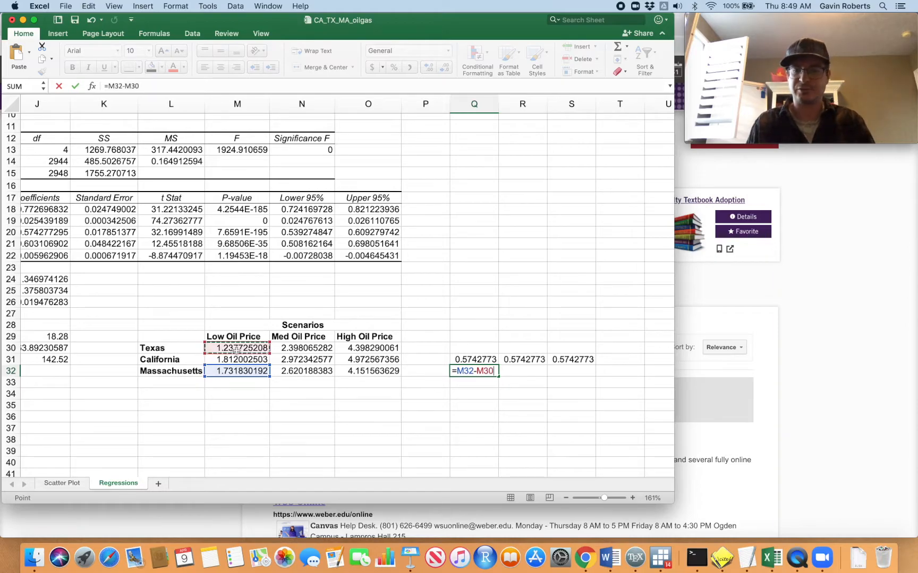
pyautogui.press('Return')
# Step: Fill the Massachusetts difference formula from Q32 across to S32 for the medium and high oil price scenarios
pyautogui.click(471, 370)
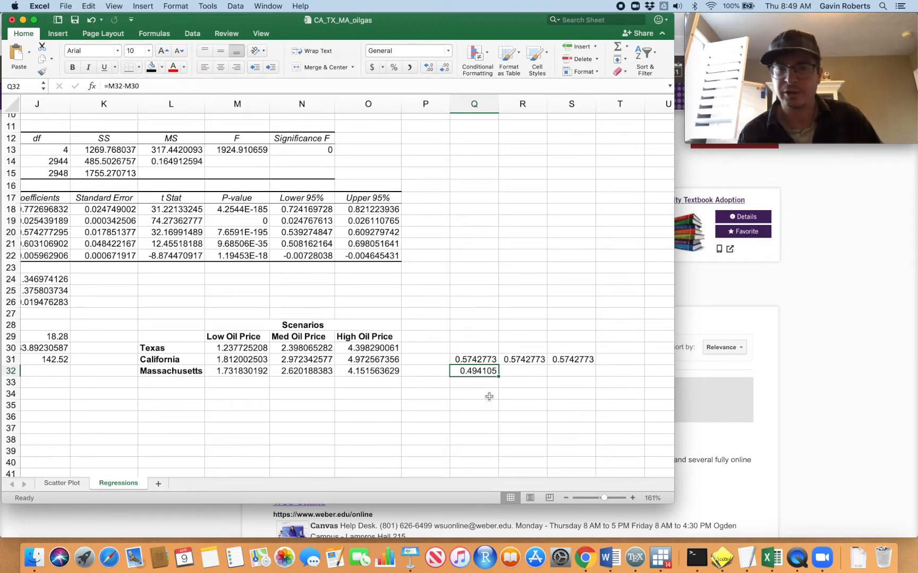
pyautogui.moveTo(499, 376); pyautogui.dragTo(593, 378)
pyautogui.click(570, 440)
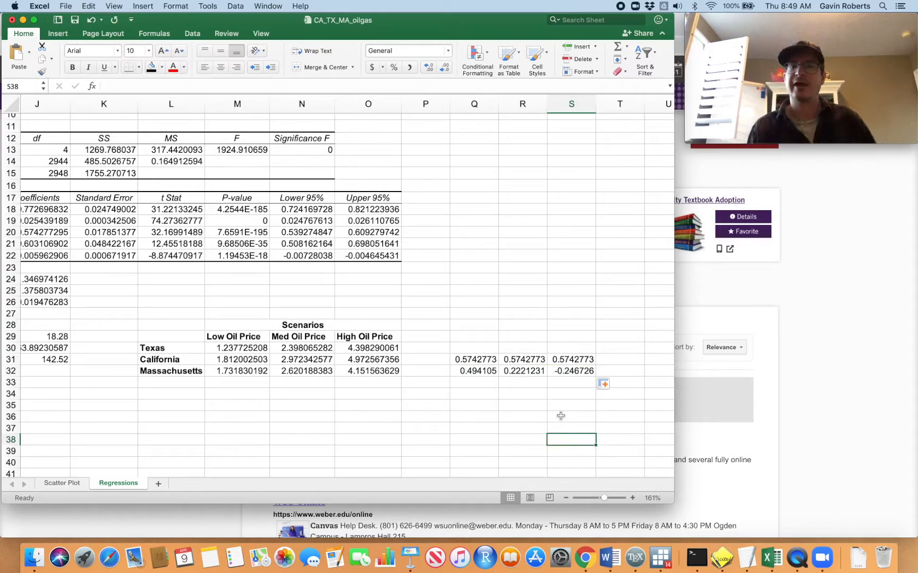
# Step: Examine the Massachusetts differences from Texas in R32 and S32 against the regression coefficients
pyautogui.click(537, 374)
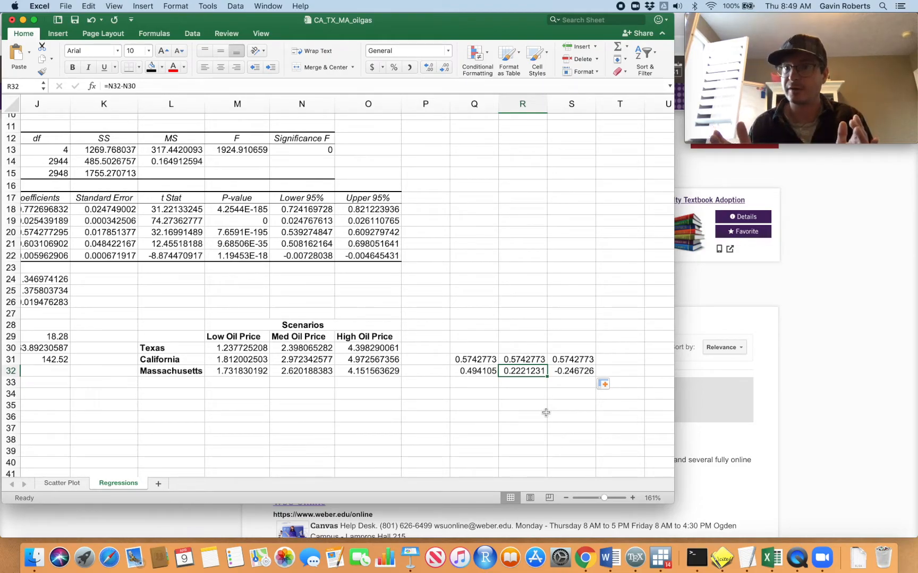
pyautogui.click(565, 372)
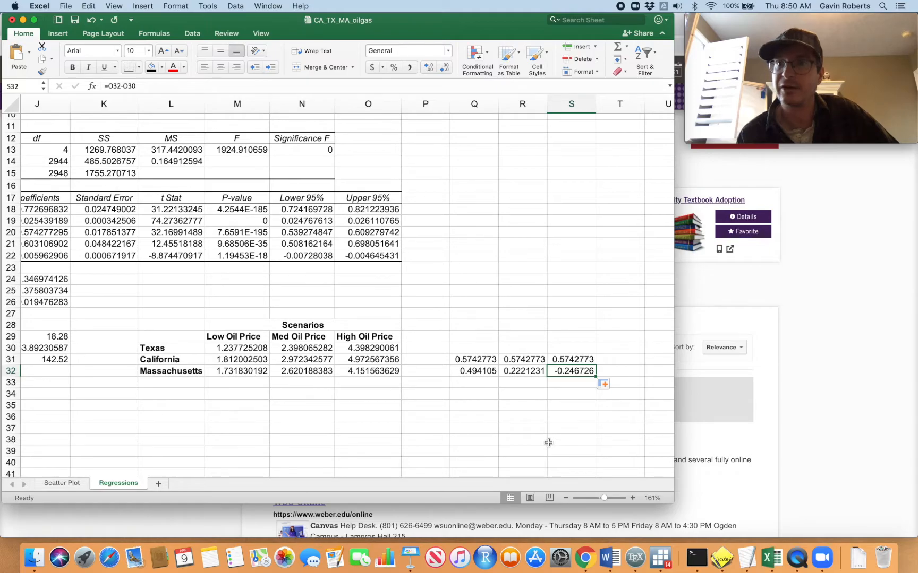
pyautogui.hscroll(-2, 548, 442)
pyautogui.scroll(3, 548, 443)
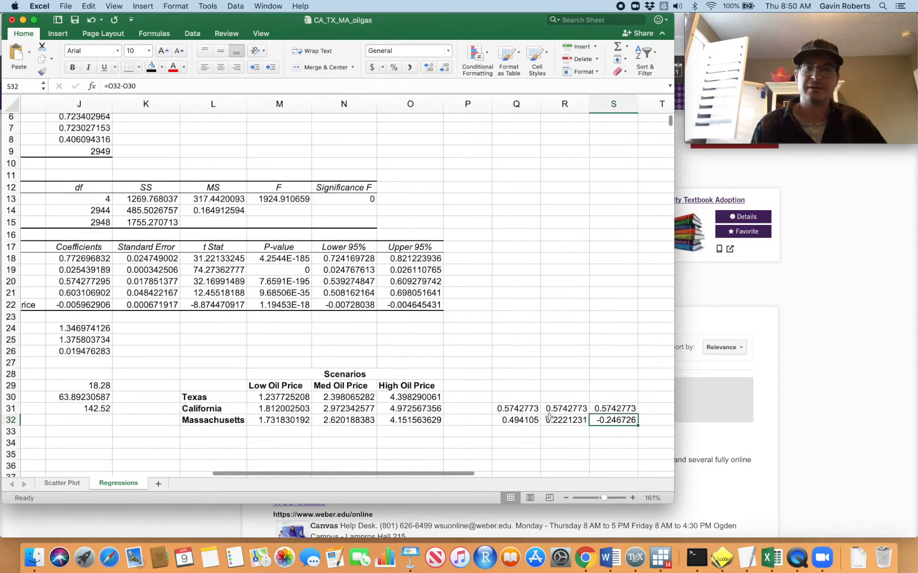
# Step: Clear the state differences in Q31:S32 and undo the clearing
pyautogui.scroll(-6, 547, 425)
pyautogui.click(616, 355)
pyautogui.moveTo(616, 336); pyautogui.dragTo(518, 328)
pyautogui.click(518, 370)
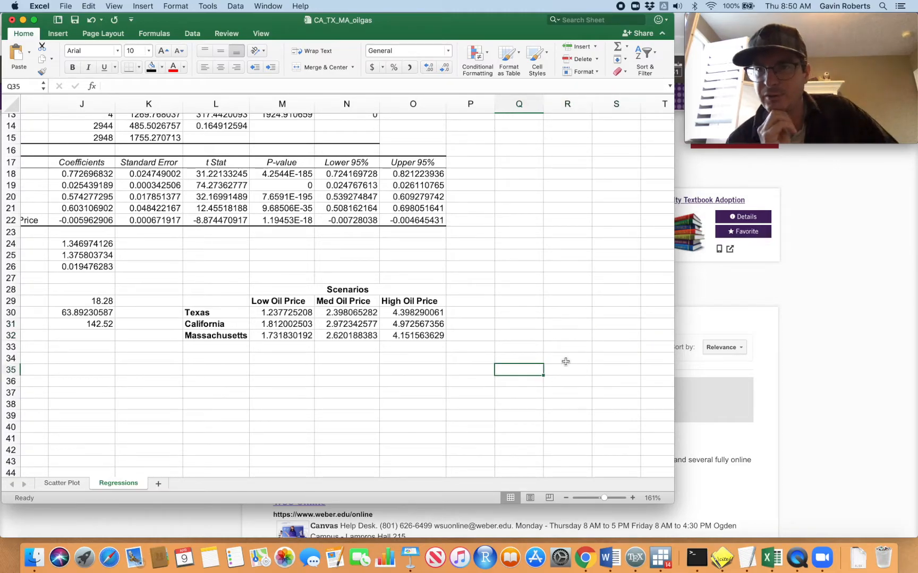
pyautogui.press('super+y')
pyautogui.click(555, 361)
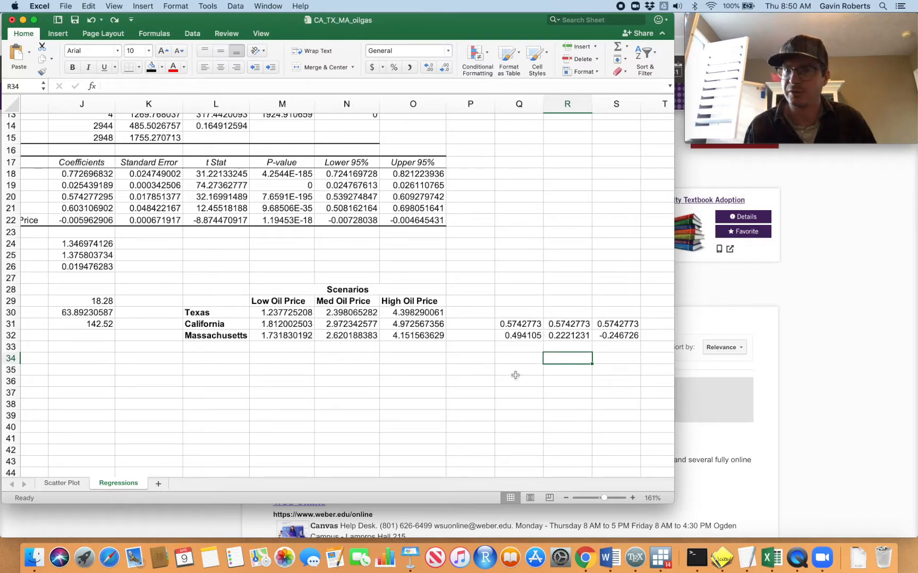
pyautogui.hscroll(-1, 515, 375)
pyautogui.scroll(1, 515, 375)
pyautogui.hscroll(-1, 515, 375)
pyautogui.scroll(3, 515, 375)
pyautogui.scroll(-6, 463, 221)
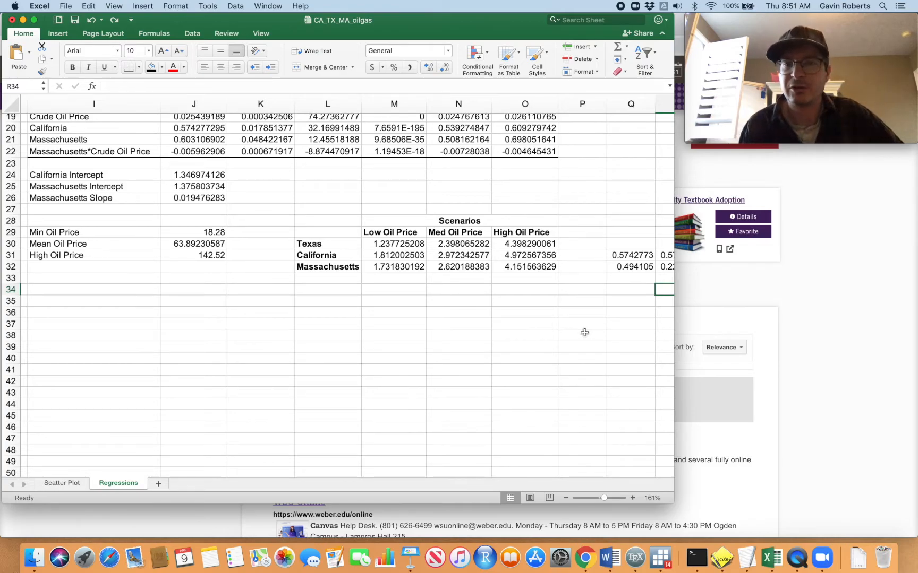
pyautogui.click(539, 404)
pyautogui.click(499, 291)
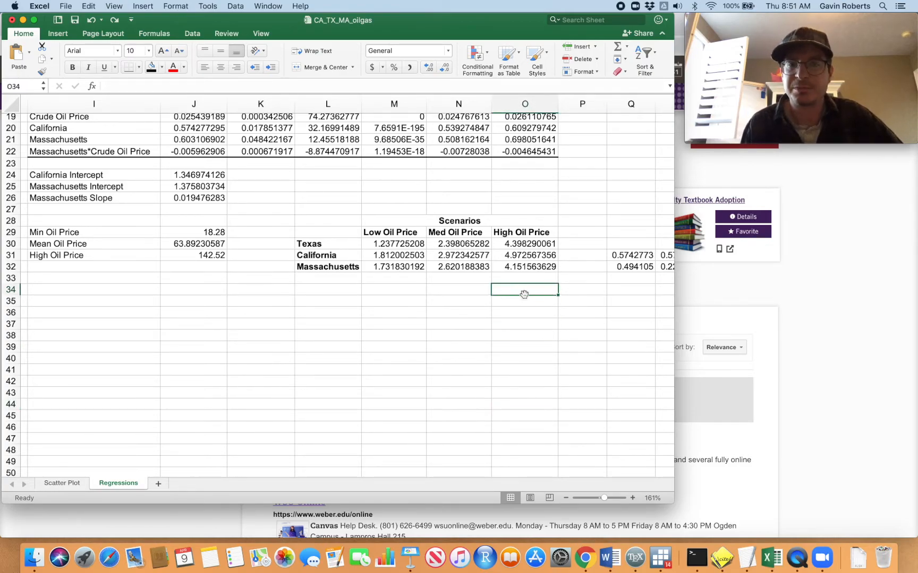